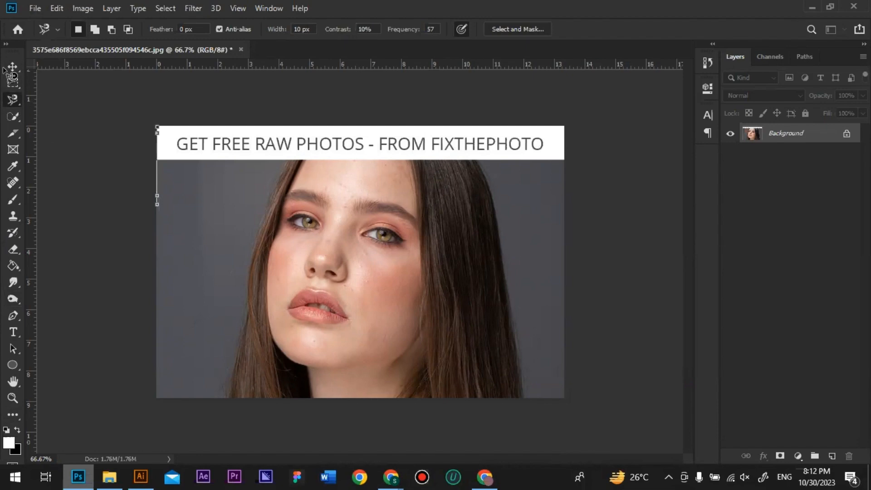
Step: Cancel the unfinished Magnetic Lasso outline on the portrait photo
key("BackSpace")
key("Escape")
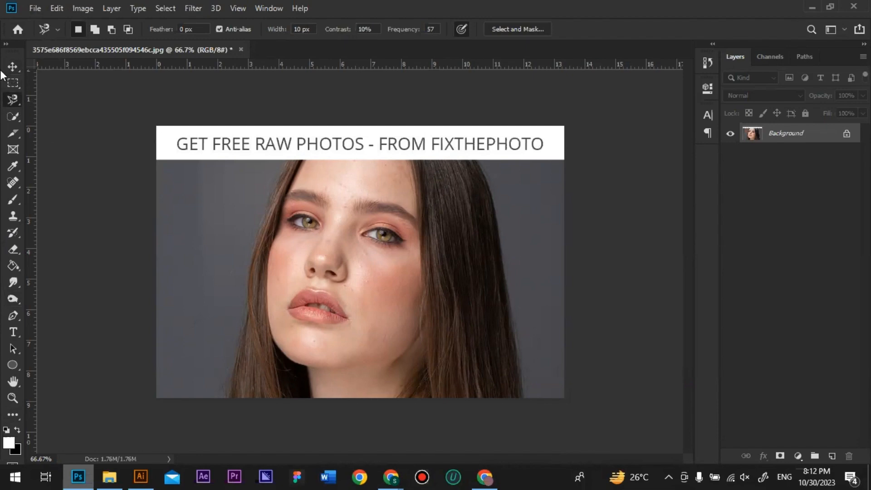
Step: Show the variants grouped under the lasso, quick selection, slice, eyedropper, healing, brush and stamp tools
right_click(15, 98)
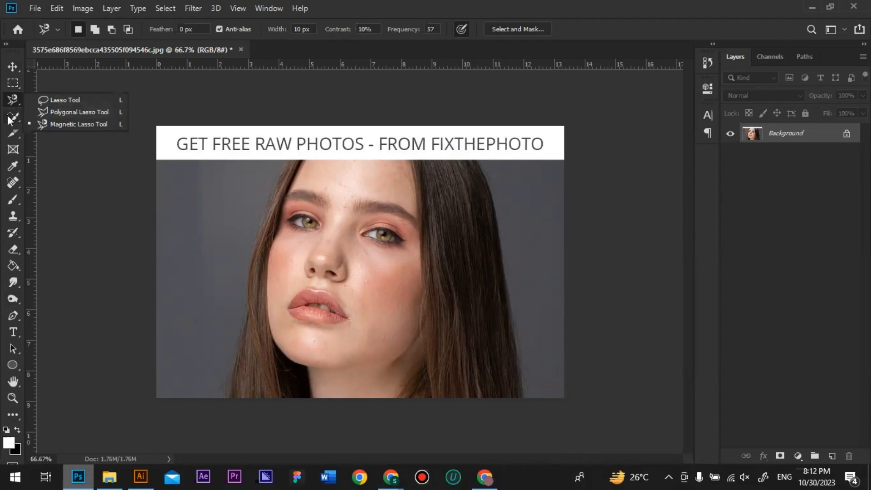
right_click(12, 116)
right_click(13, 132)
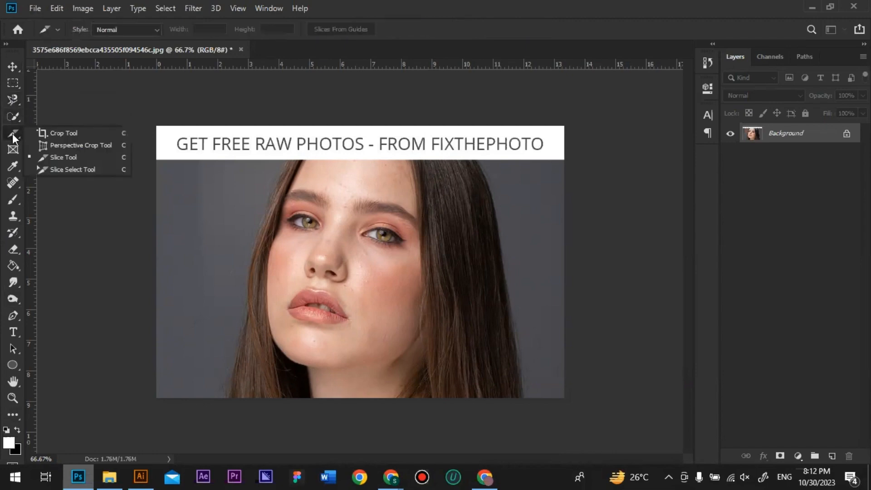
right_click(10, 167)
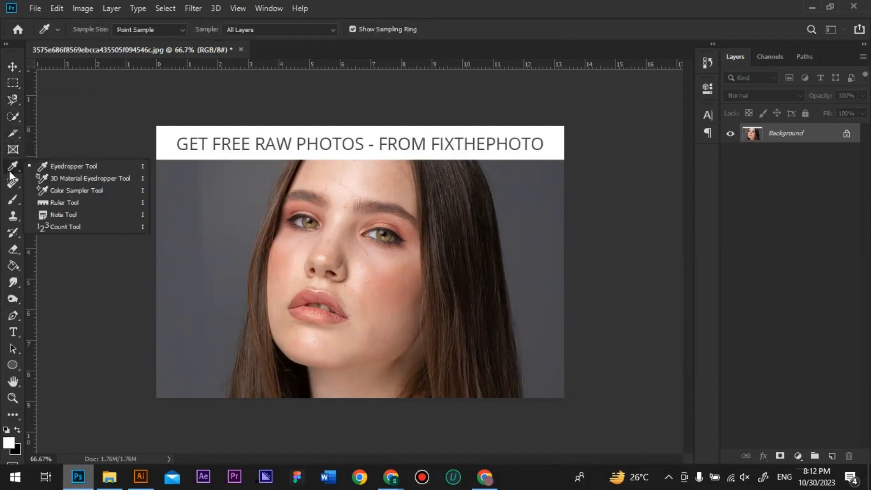
right_click(11, 185)
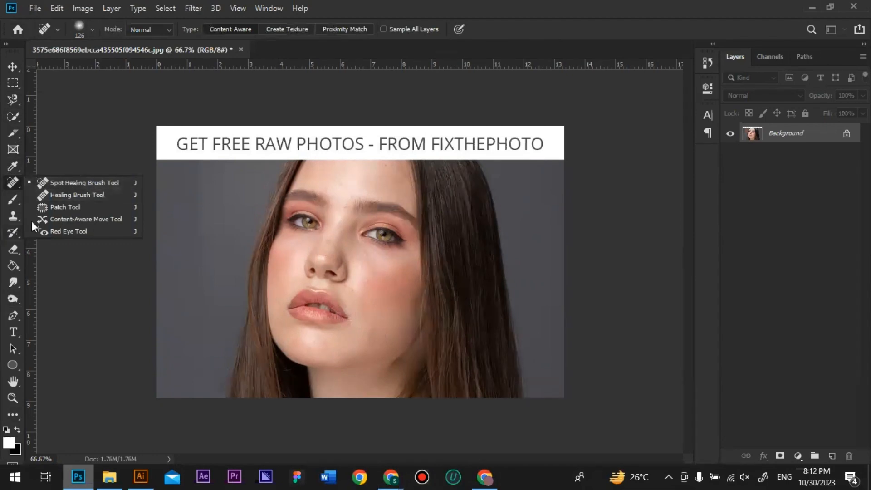
right_click(11, 204)
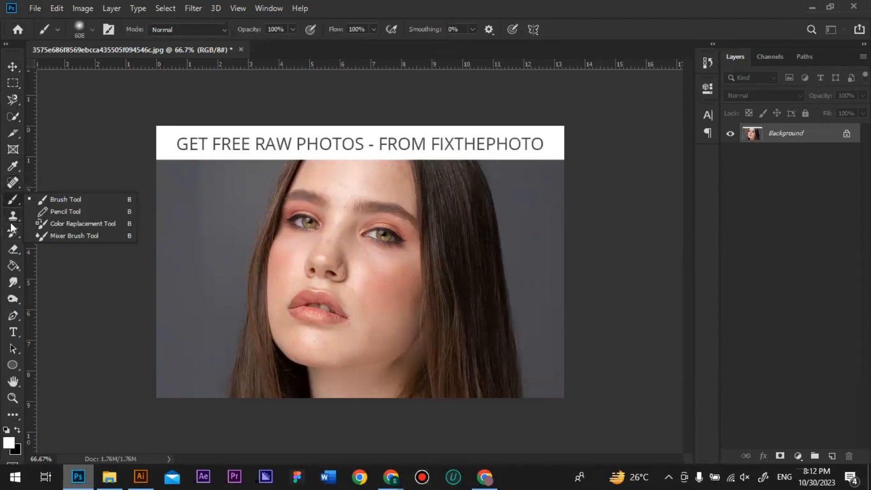
right_click(12, 217)
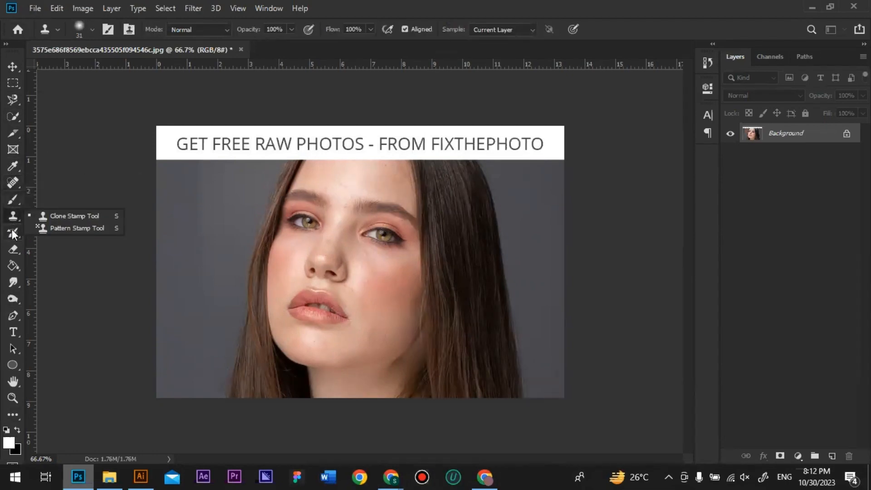
Step: Show the history brush variants and activate the History Brush Tool
right_click(13, 232)
left_click(12, 232)
right_click(13, 233)
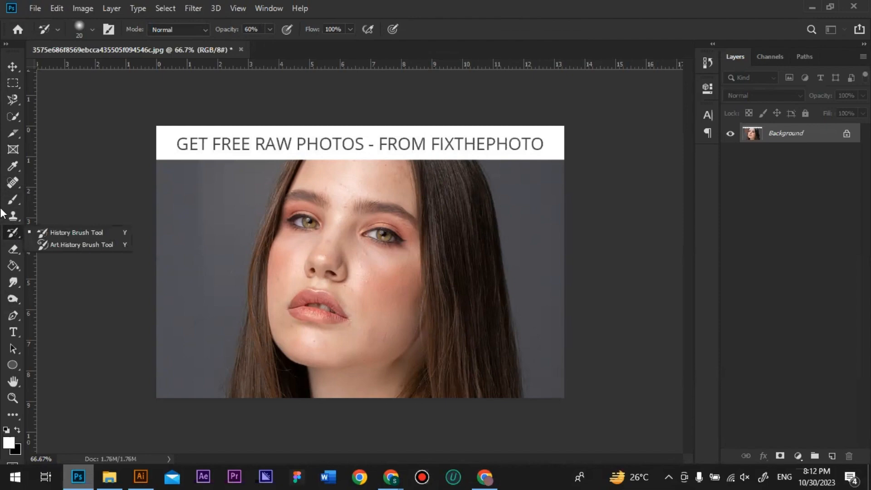
left_click(77, 232)
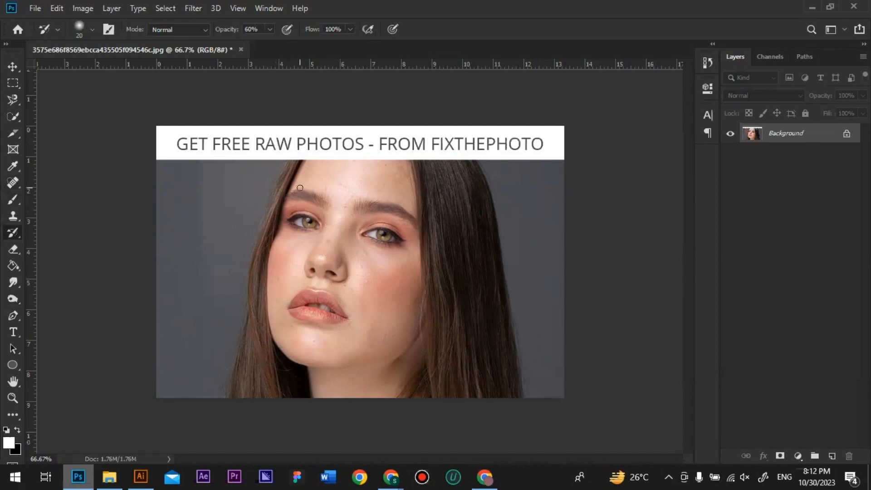
right_click(11, 232)
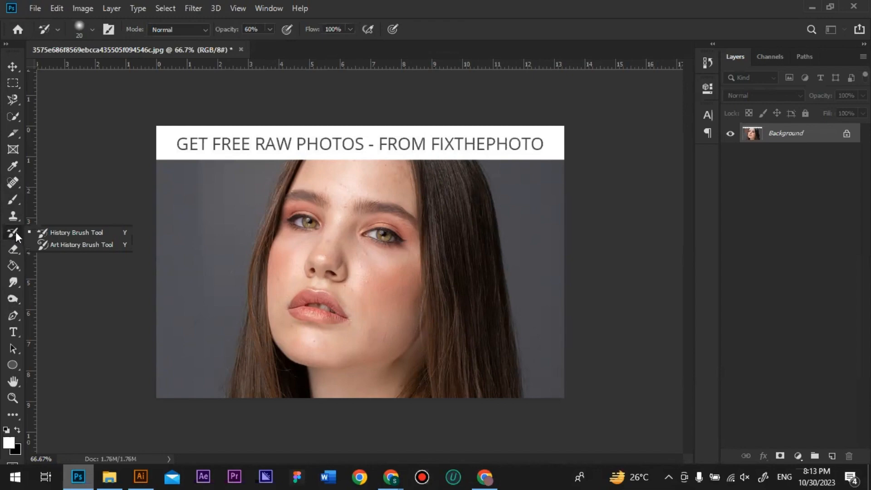
Step: Show the variants grouped under the eraser, paint bucket, smudge, burn and pen tools
right_click(9, 250)
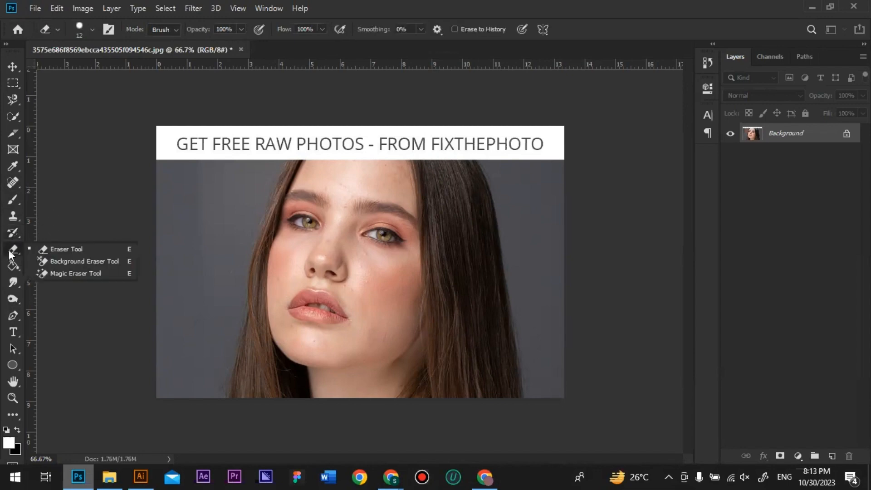
right_click(18, 268)
left_click(18, 268)
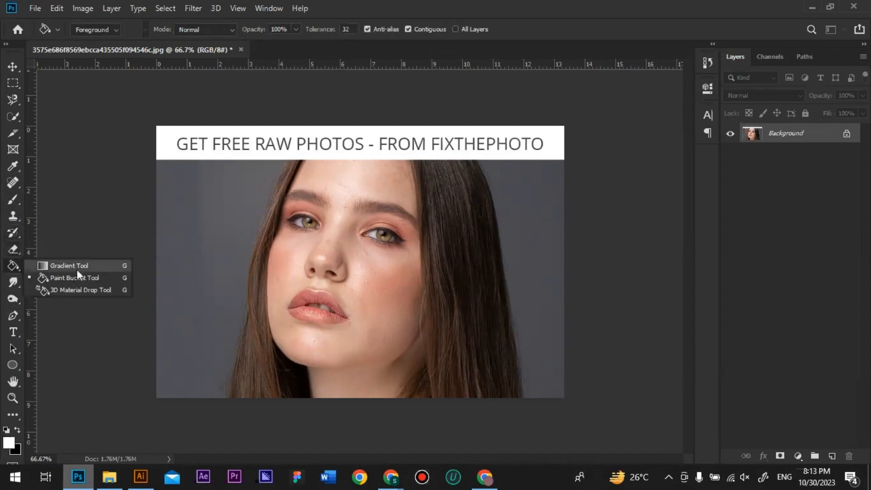
left_click(15, 284)
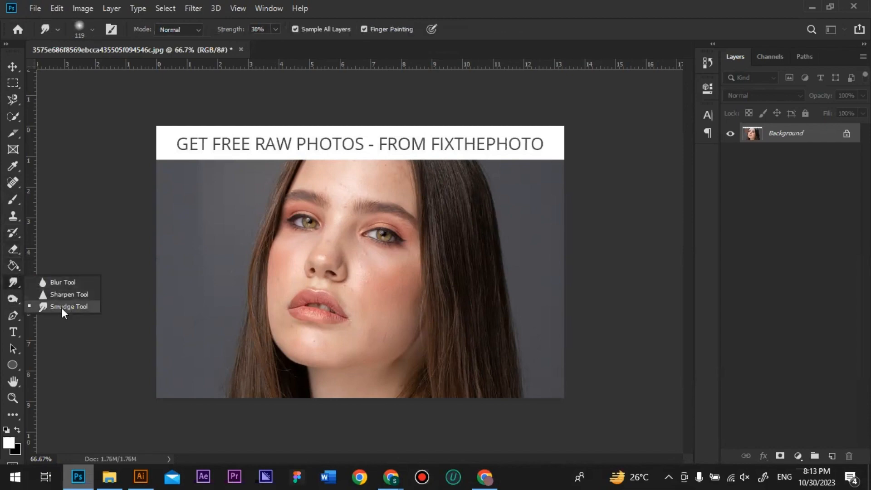
left_click(13, 299)
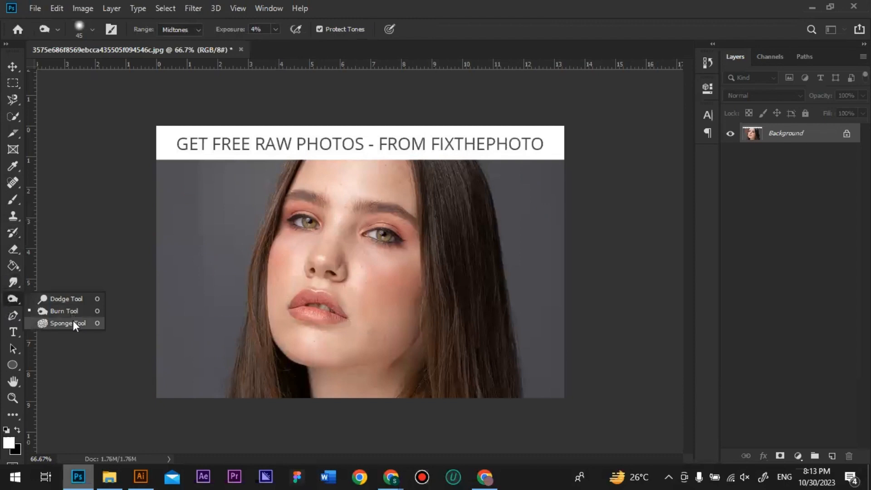
left_click(12, 317)
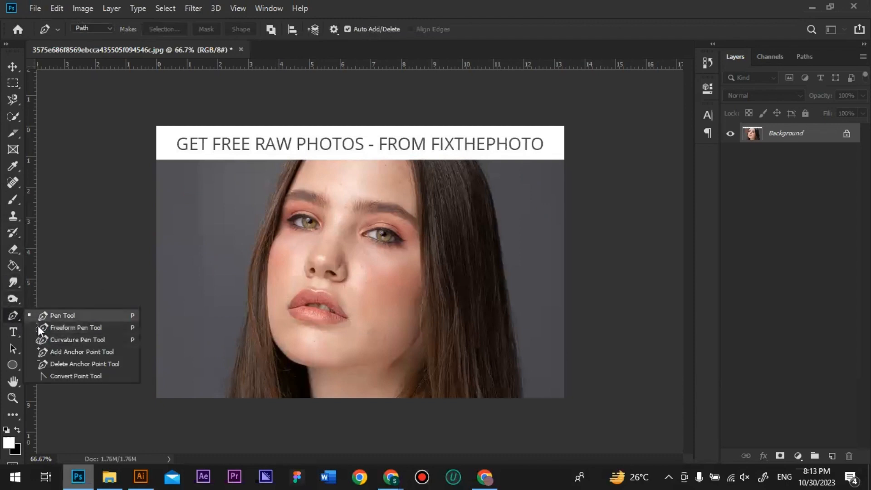
Step: Show the type, path selection, shape and hand tool groups, including the Rectangle Tool's variants
left_click(12, 332)
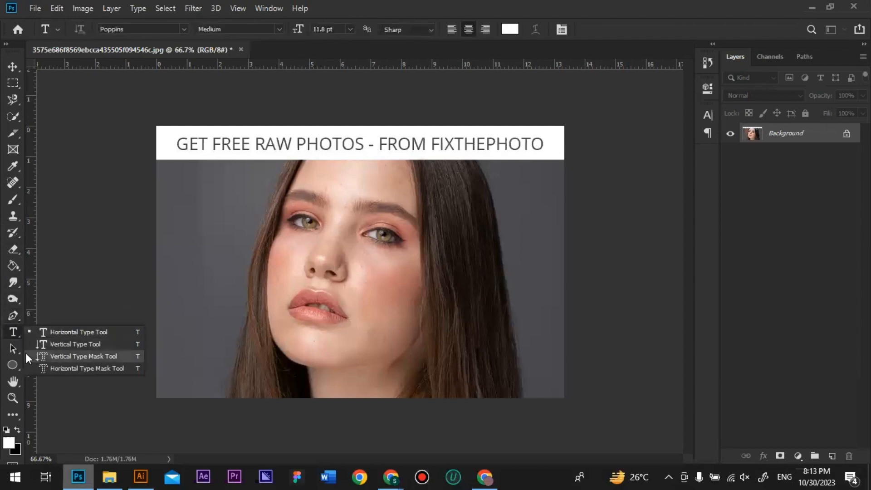
left_click(12, 350)
left_click(13, 364)
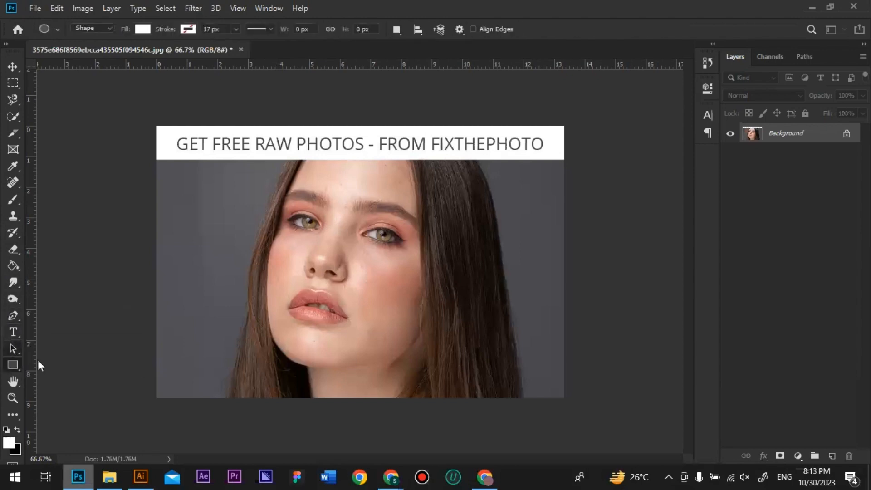
right_click(14, 364)
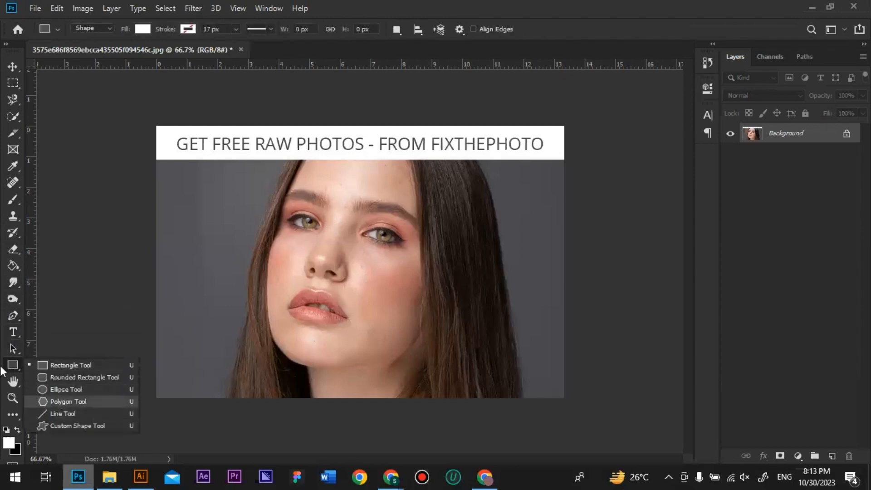
left_click(8, 383)
right_click(8, 383)
Step: Demonstrate zooming out of the portrait with the Zoom Tool and zooming in and out with the Move Tool active
left_click(12, 398)
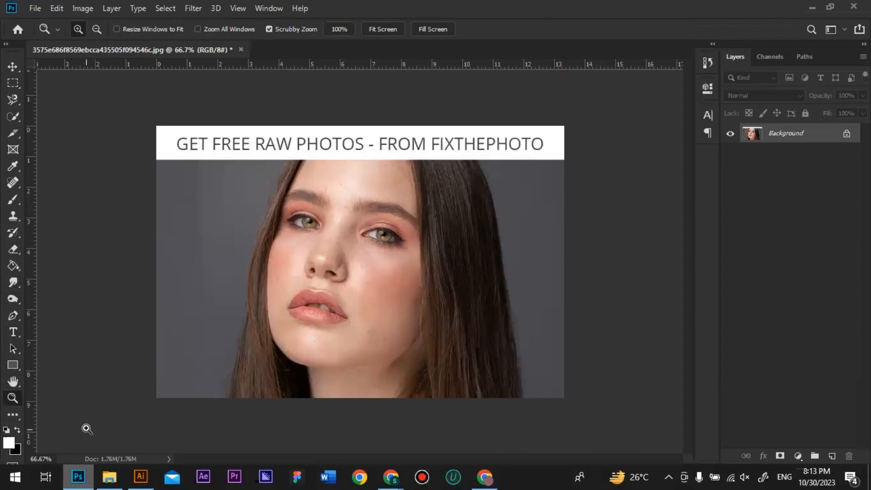
key("alt")
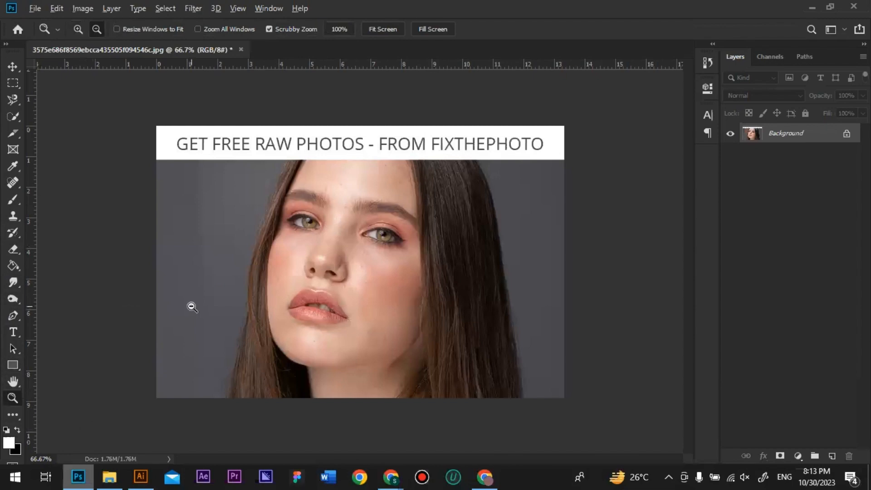
left_click(319, 259, "alt")
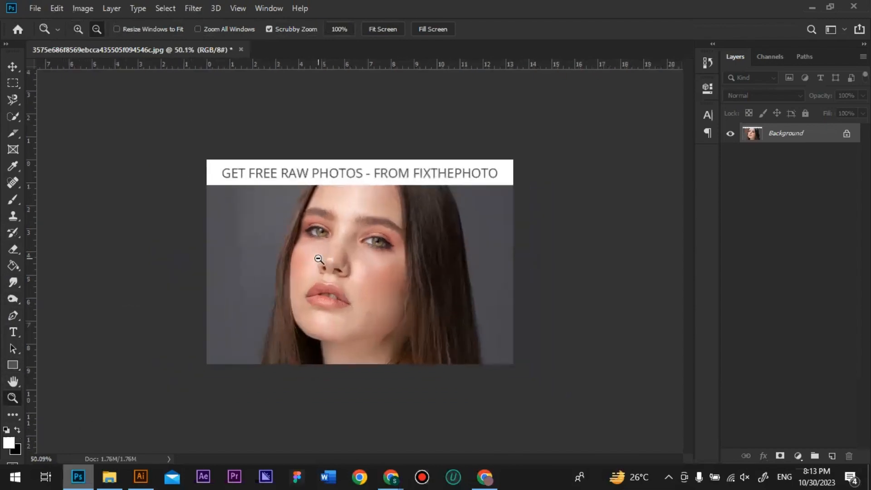
left_click(13, 67)
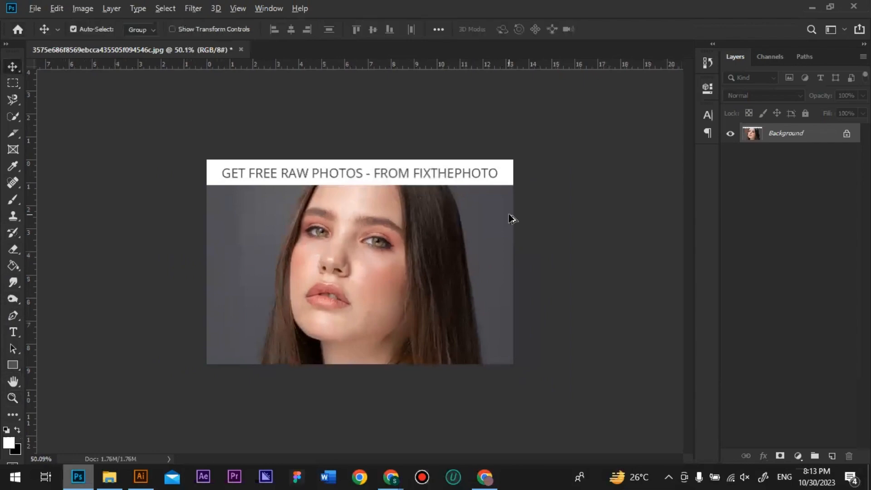
scroll(512, 219, "up", 2)
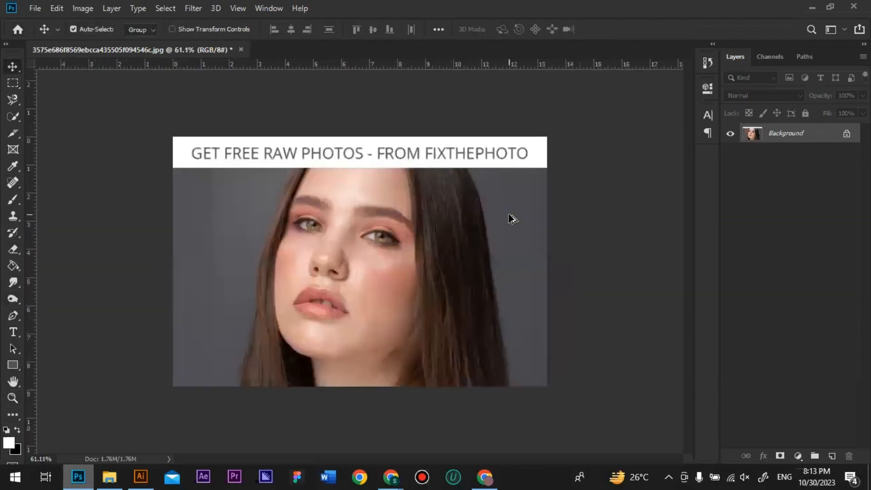
scroll(512, 219, "up", 4)
scroll(512, 219, "down", 4)
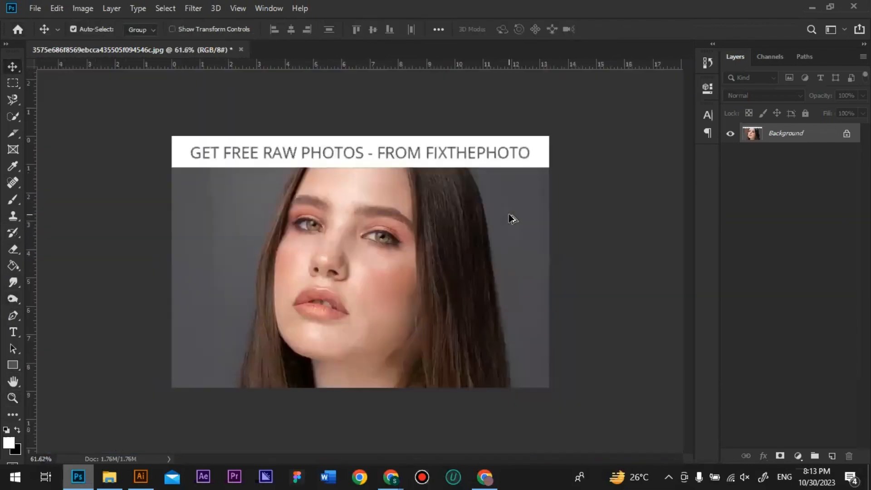
scroll(511, 219, "down", 3)
scroll(511, 218, "up", 2)
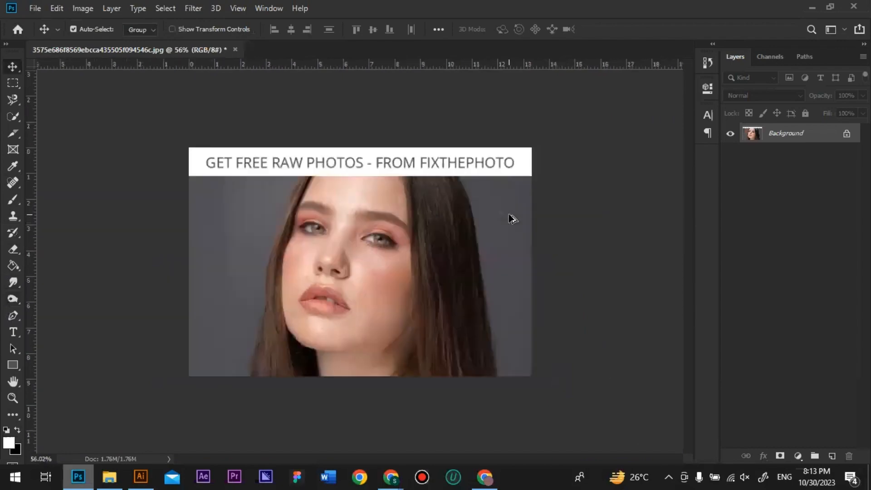
scroll(512, 219, "up", 2)
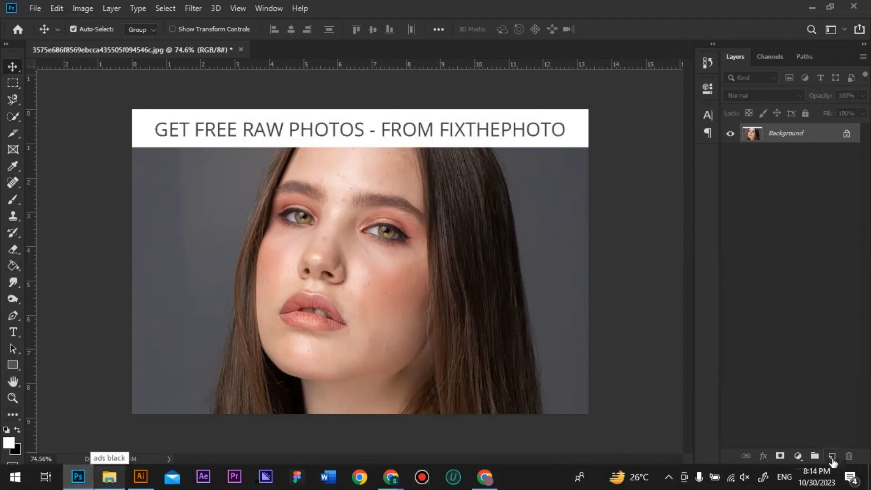
Step: Show the available fill and adjustment layer types and dismiss the list without adding one
left_click(798, 457)
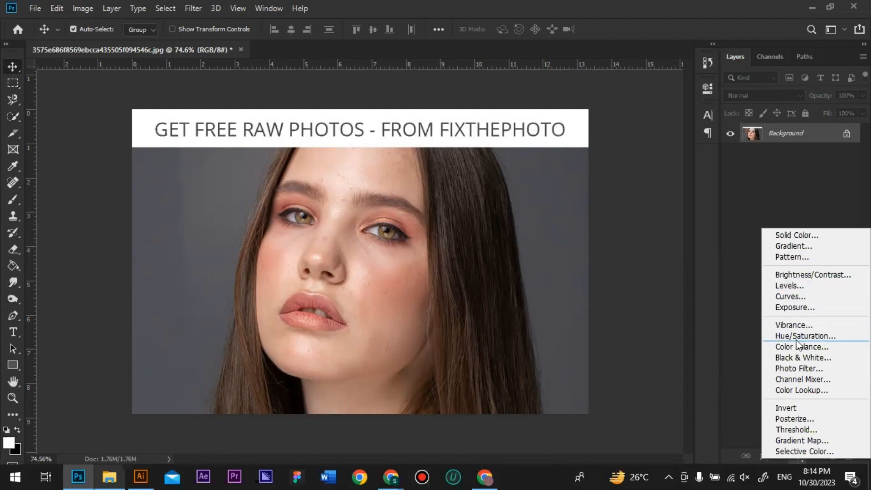
left_click(744, 292)
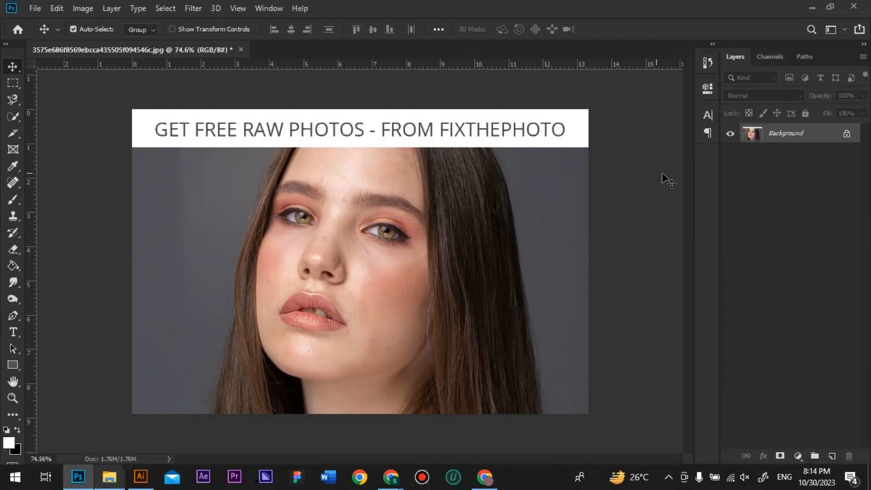
Step: Duplicate the Background layer and preview blend modes such as Color Burn on the copy, keeping it at Normal
key("ctrl+j")
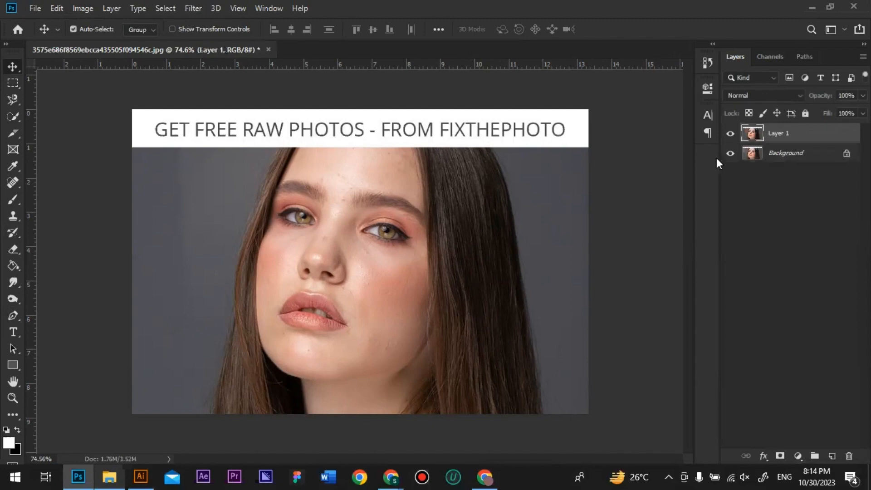
left_click(749, 93)
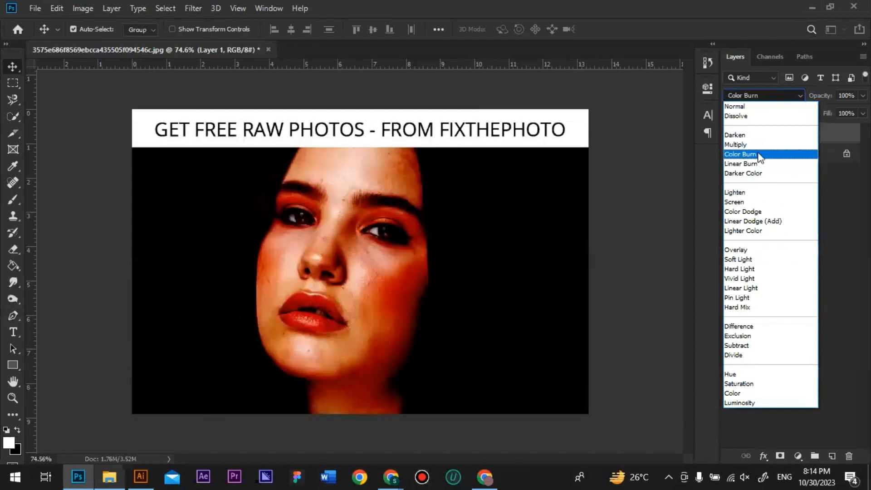
left_click(653, 160)
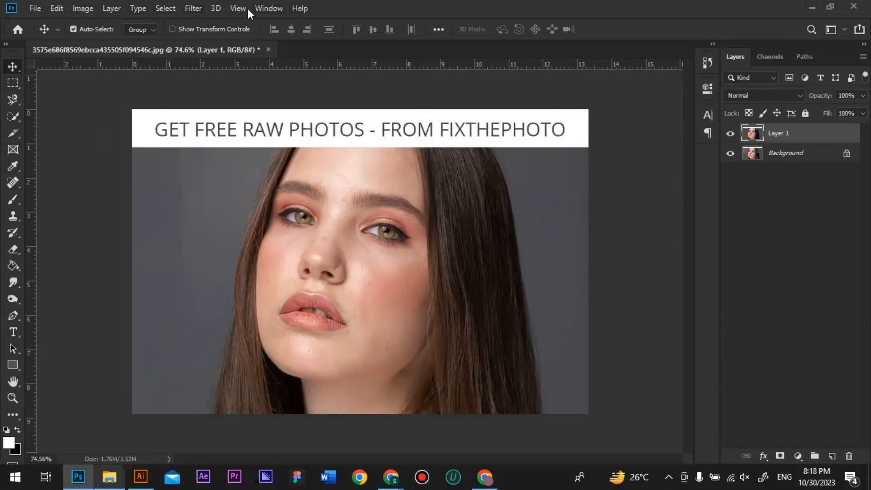
Step: Open the Camera Raw Filter for the duplicated layer and reposition its window over the workspace
left_click(192, 11)
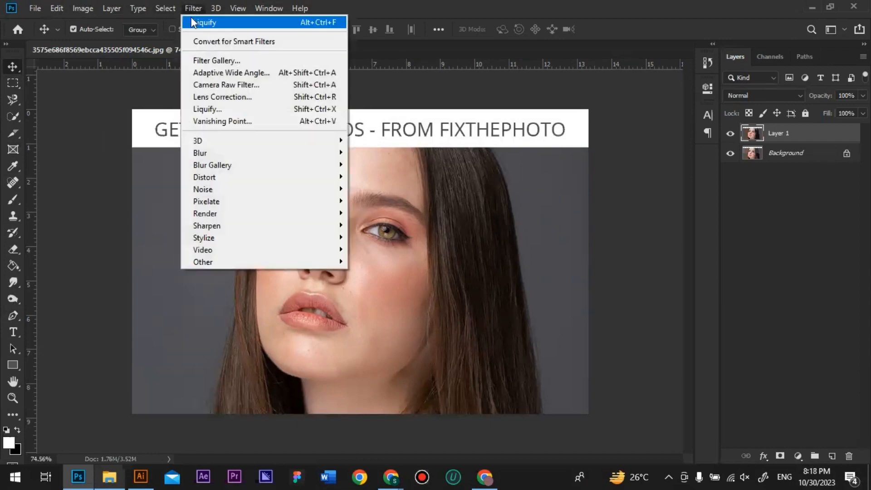
left_click(214, 85)
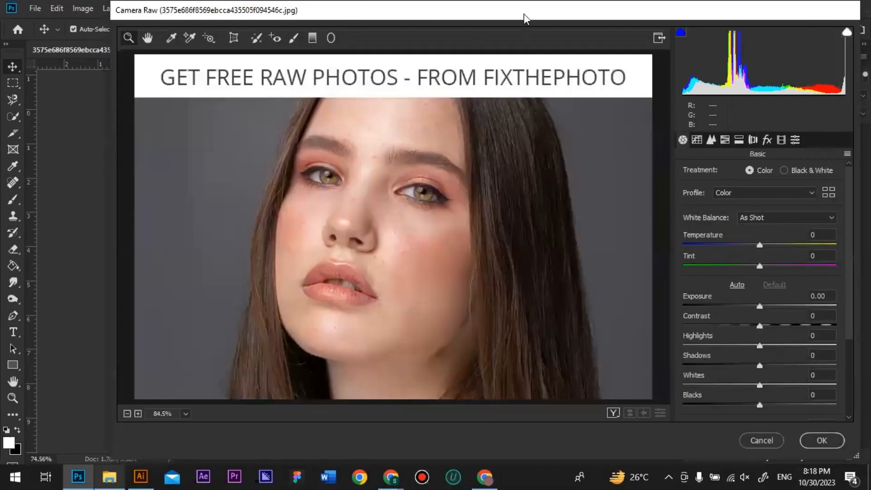
left_click_drag(523, 13, 475, 36)
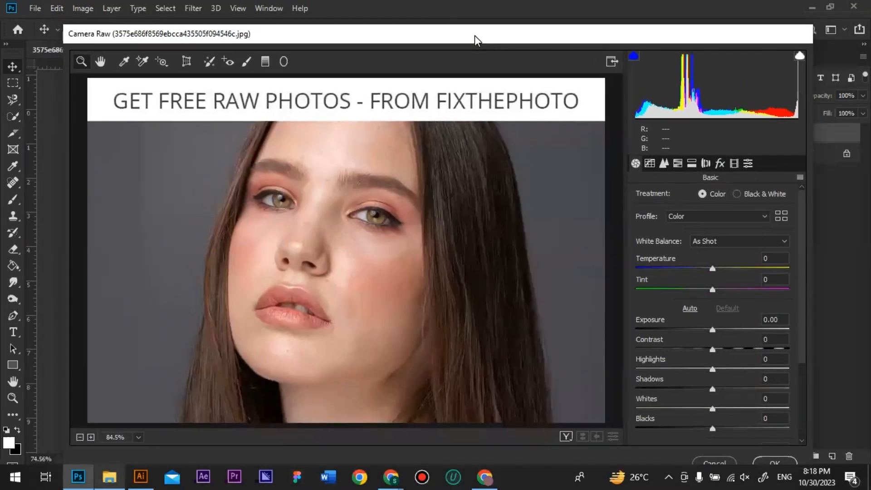
key("v")
scroll(723, 224, "down", 1)
left_click(721, 211)
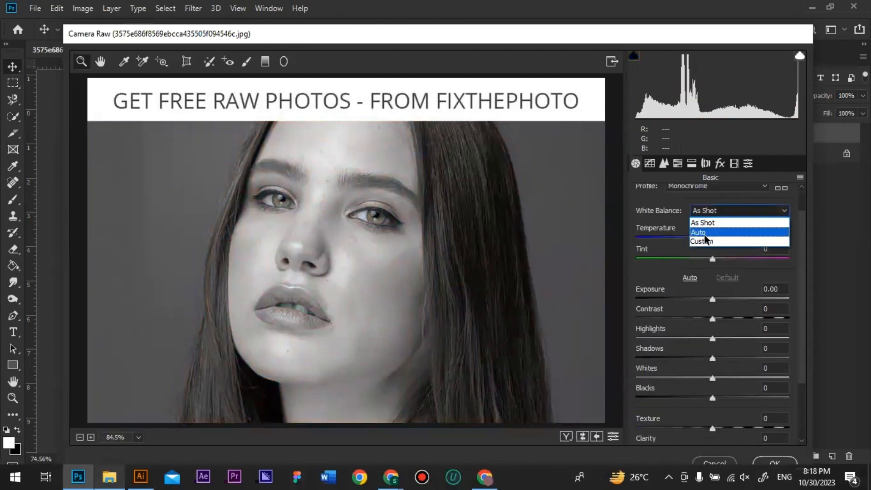
left_click(705, 240)
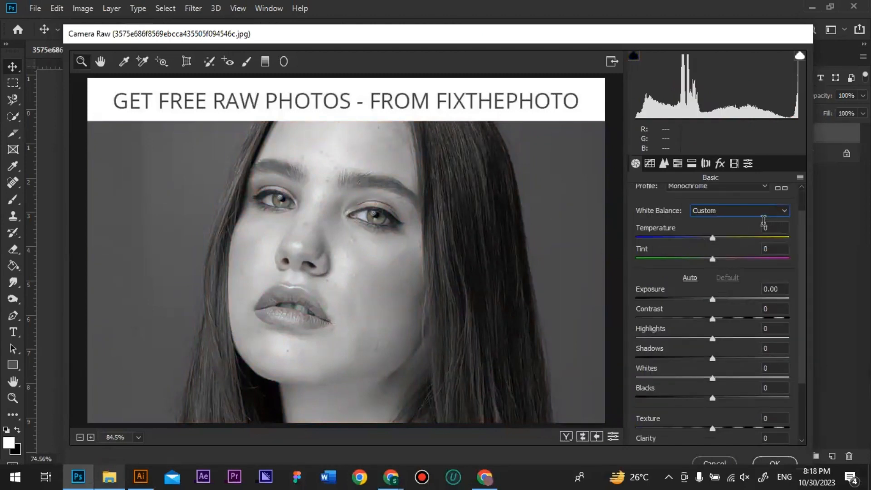
scroll(763, 221, "up", 1)
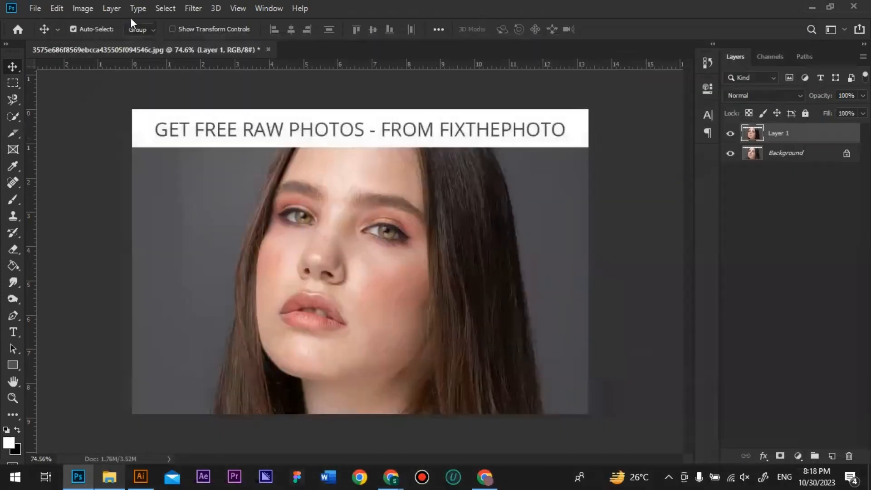
Step: Reopen the Camera Raw Filter for the duplicated layer, preview the Black & White treatment and return to Color
left_click(195, 9)
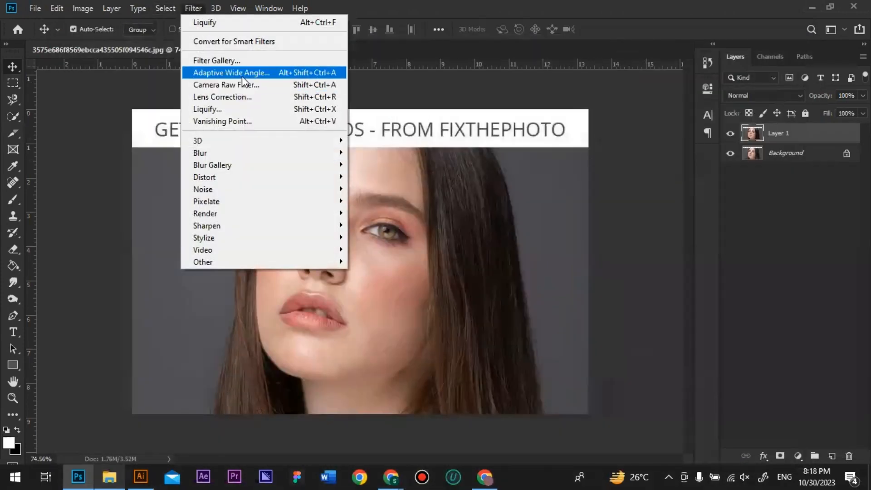
left_click(225, 85)
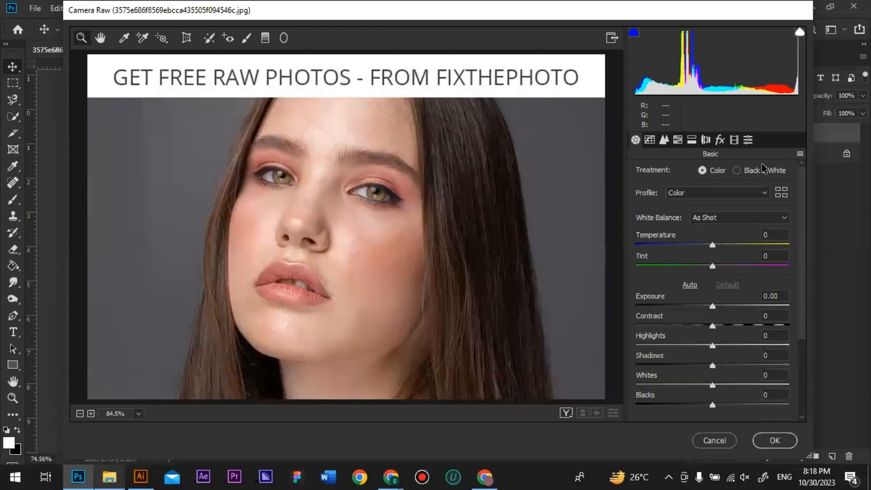
left_click(736, 171)
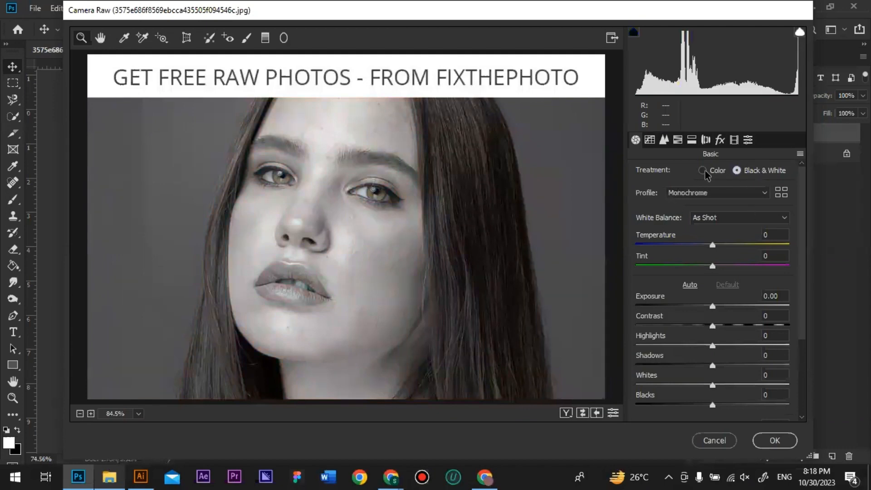
key("ctrl+z")
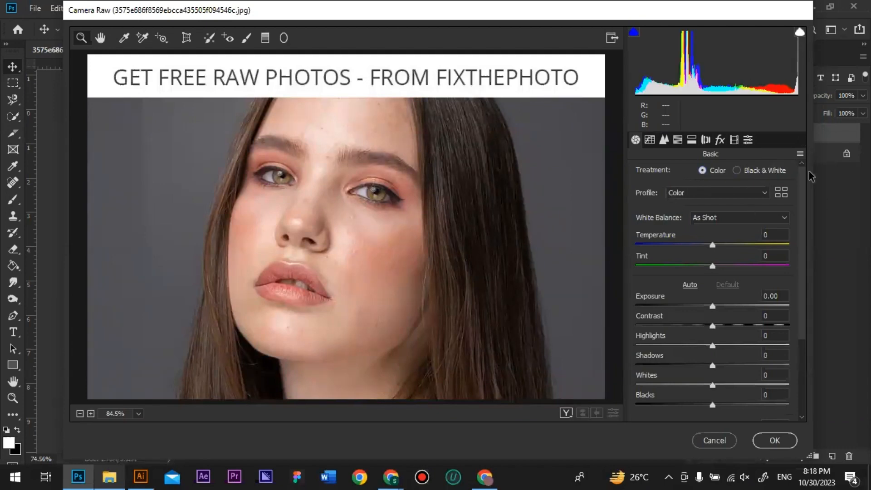
Step: Warm the portrait's white balance by setting Temperature to +8 and Tint to -3
scroll(806, 195, "down", 3)
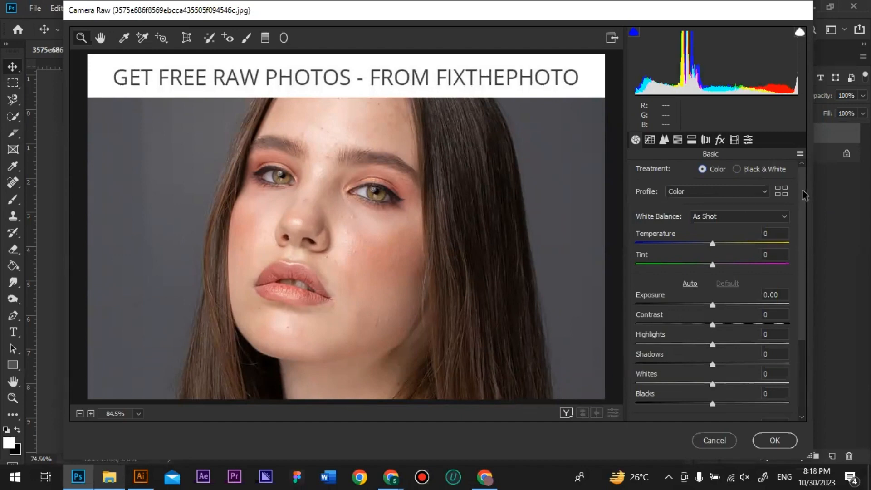
scroll(803, 216, "down", 3)
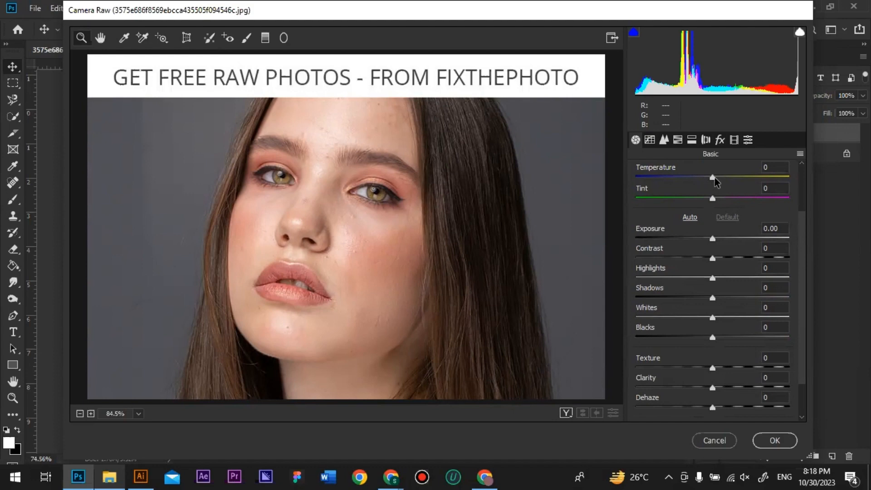
left_click_drag(714, 178, 710, 200)
left_click(712, 200)
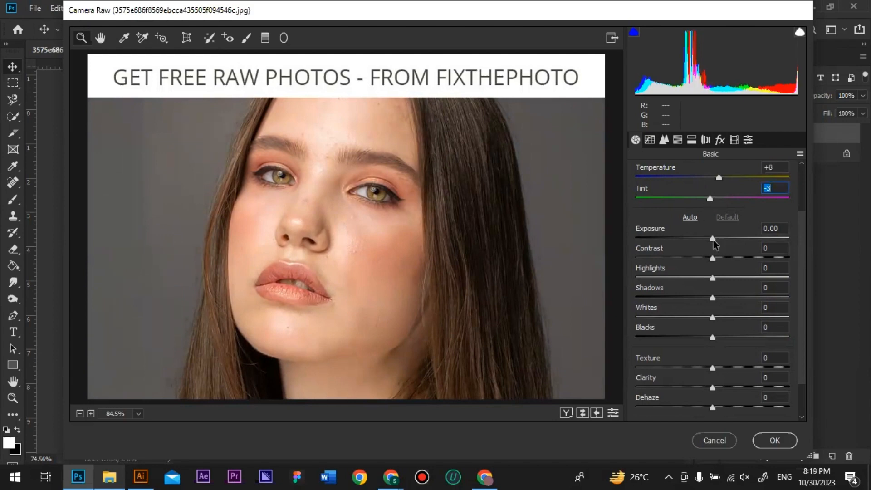
Step: Try darker and brighter Exposure values such as -0.25 and +0.65, then set Exposure to +0.15
left_click_drag(714, 245, 708, 245)
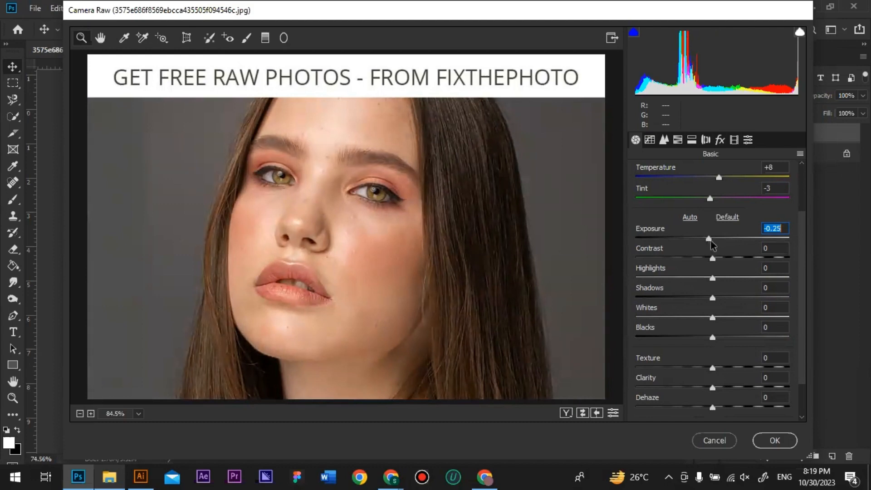
mouse_move(710, 245)
left_mouse_down()
mouse_move(690, 246)
mouse_move(750, 244)
mouse_move(726, 244)
left_mouse_up()
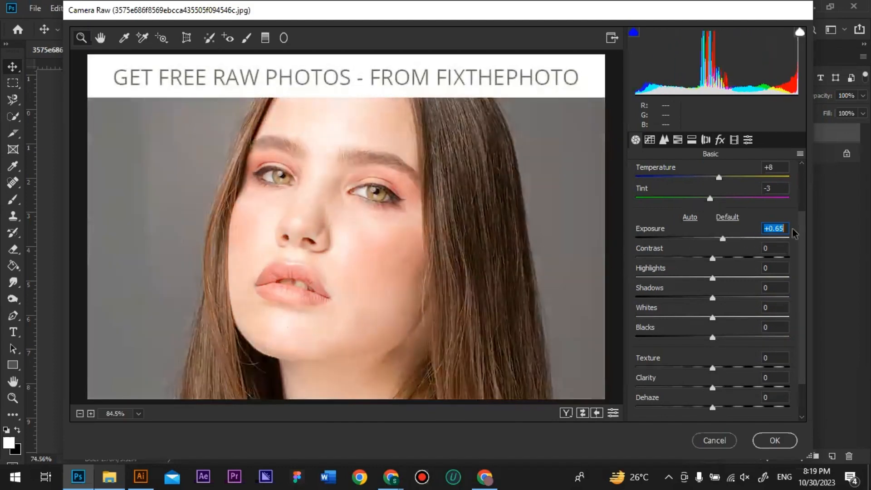
type("0")
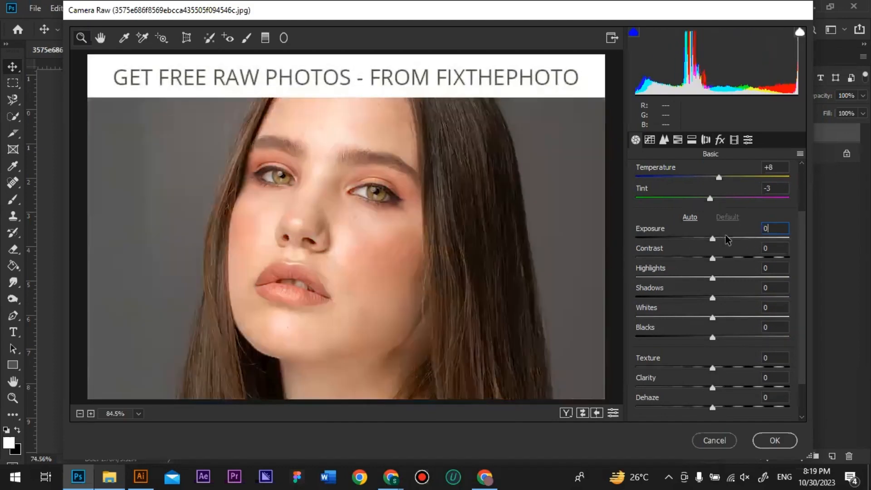
left_click(713, 258)
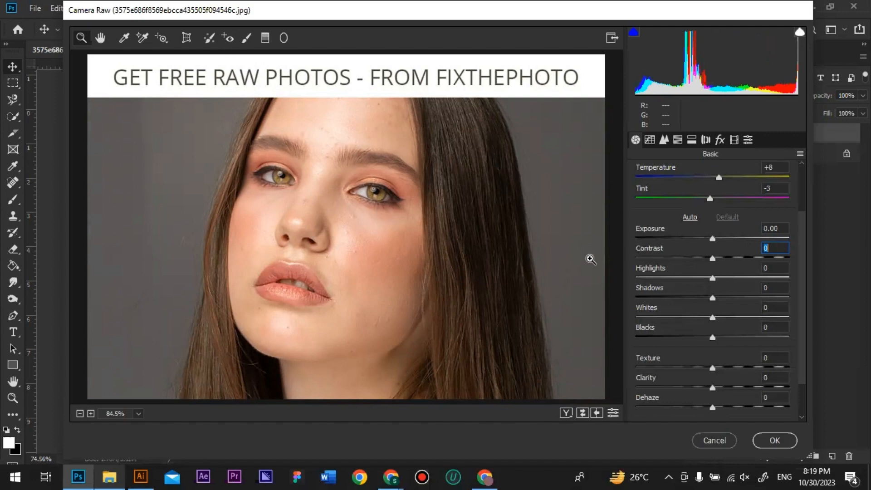
left_click(713, 241)
left_click_drag(712, 241, 714, 243)
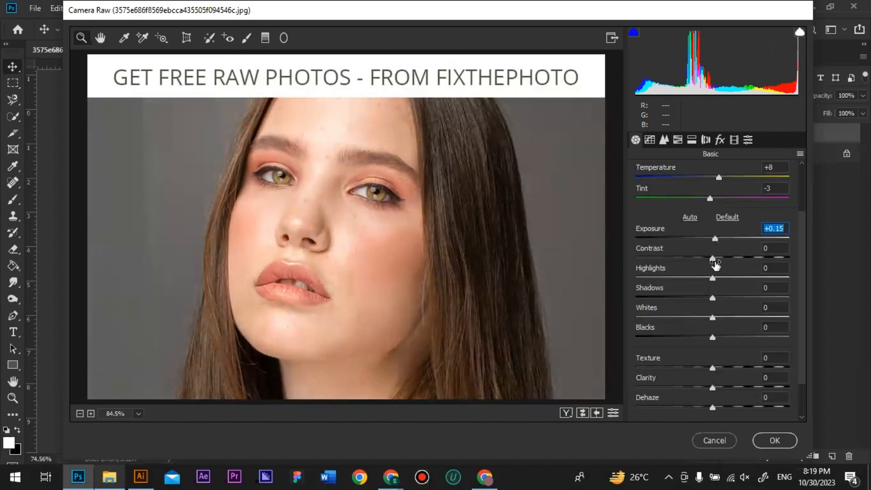
Step: Set Contrast to +14 and, after trying raised and lowered values, set Highlights to +9
mouse_move(713, 258)
left_mouse_down()
mouse_move(726, 258)
mouse_move(680, 259)
mouse_move(722, 260)
left_mouse_up()
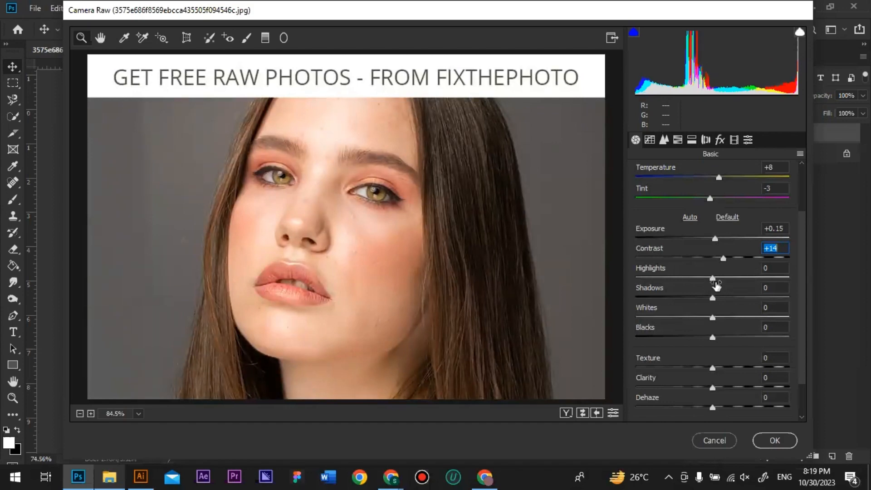
mouse_move(713, 279)
left_mouse_down()
mouse_move(736, 281)
mouse_move(692, 278)
mouse_move(723, 278)
left_mouse_up()
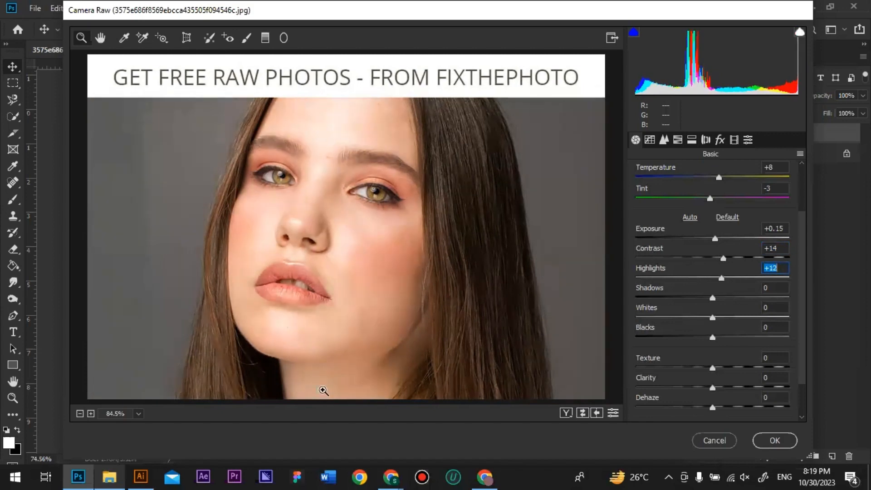
mouse_move(728, 278)
left_mouse_down()
mouse_move(736, 278)
mouse_move(711, 281)
left_mouse_up()
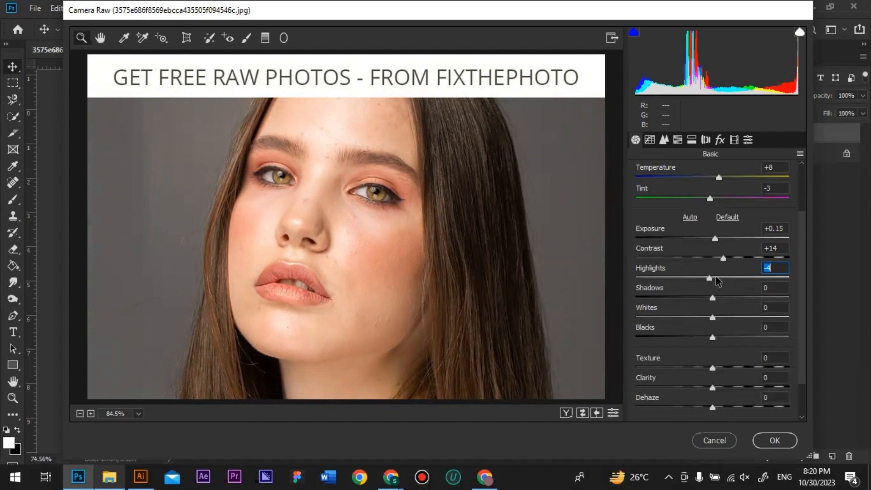
left_click_drag(711, 281, 720, 278)
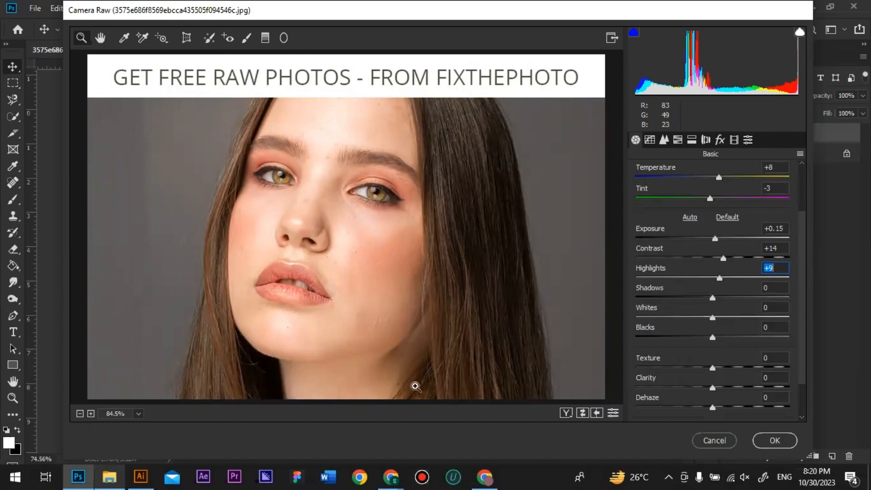
Step: Set Shadows to -21, Whites to -33 and Blacks to -26, and refine Highlights to +21 and Contrast to +9
mouse_move(713, 298)
left_mouse_down()
mouse_move(701, 299)
mouse_move(724, 300)
mouse_move(689, 297)
mouse_move(700, 298)
left_mouse_up()
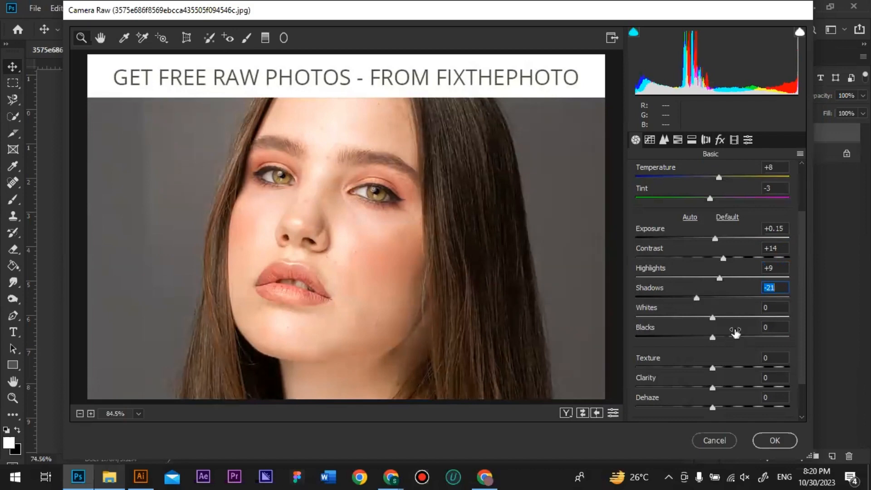
left_click(714, 318)
mouse_move(729, 321)
left_mouse_down()
mouse_move(662, 321)
mouse_move(756, 316)
mouse_move(729, 315)
left_mouse_up()
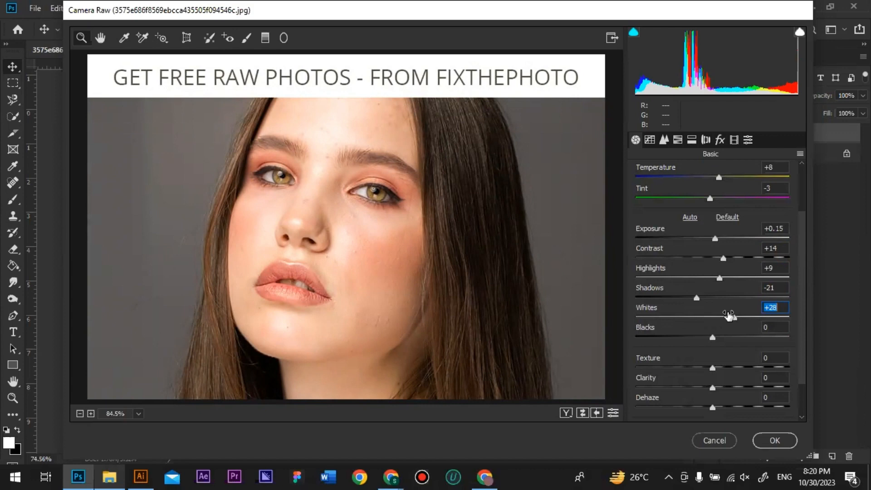
left_click_drag(734, 316, 693, 336)
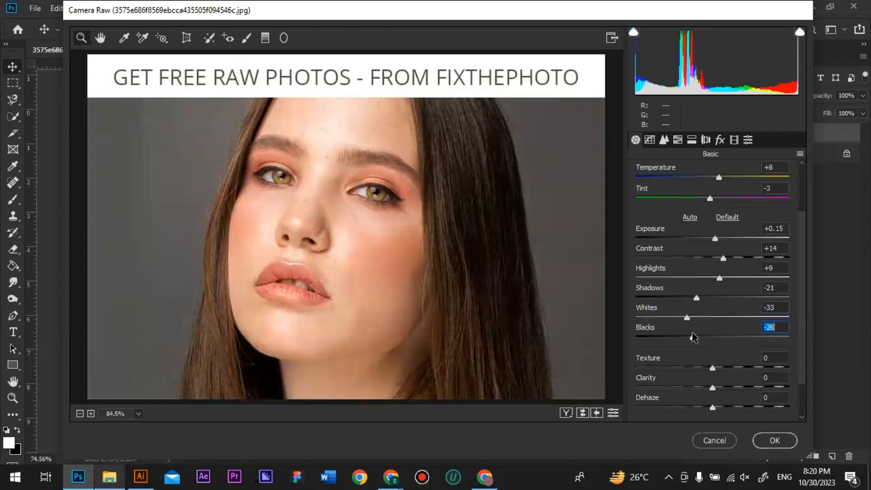
left_click_drag(721, 277, 728, 245)
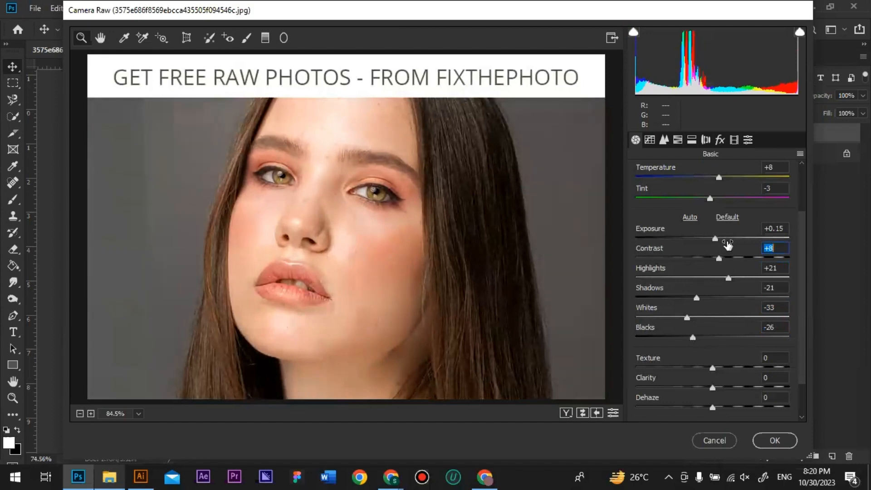
Step: Compare the portrait with and without the Camera Raw adjustments by swapping the before and after settings repeatedly
left_click(583, 412)
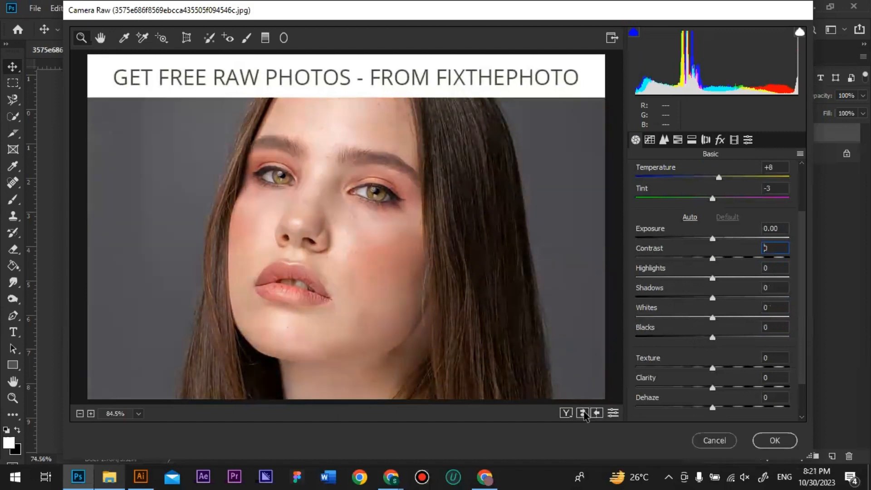
left_click(583, 413)
left_click(583, 413)
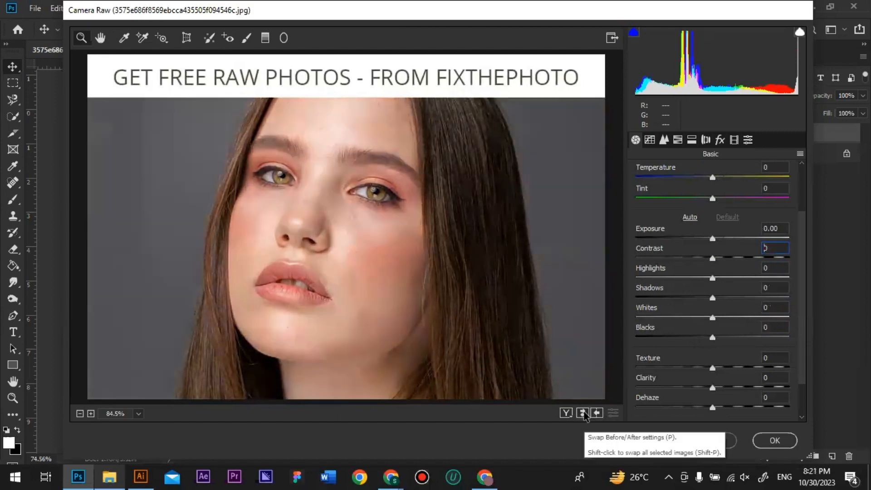
left_click(582, 412)
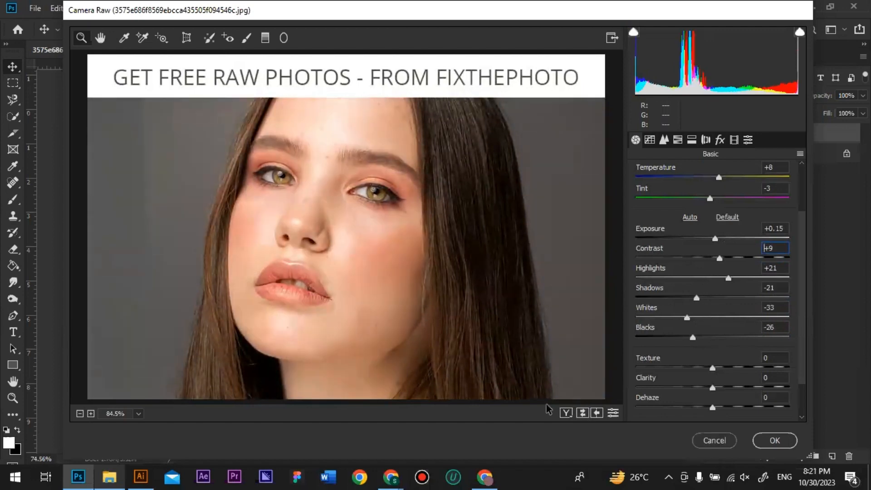
left_click(582, 413)
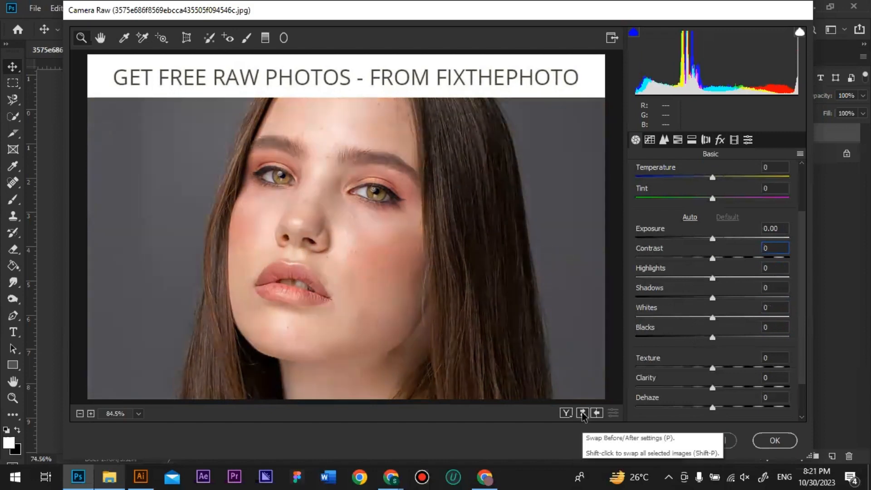
left_click(582, 413)
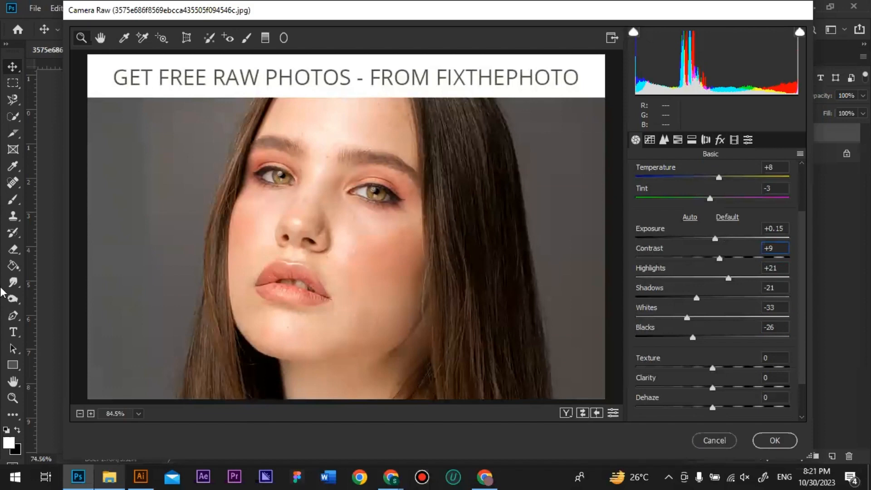
left_click(582, 413)
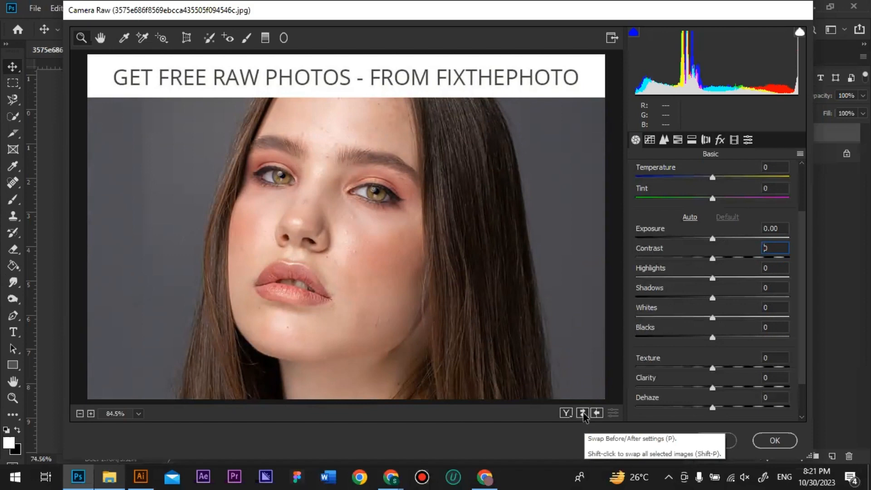
left_click(582, 413)
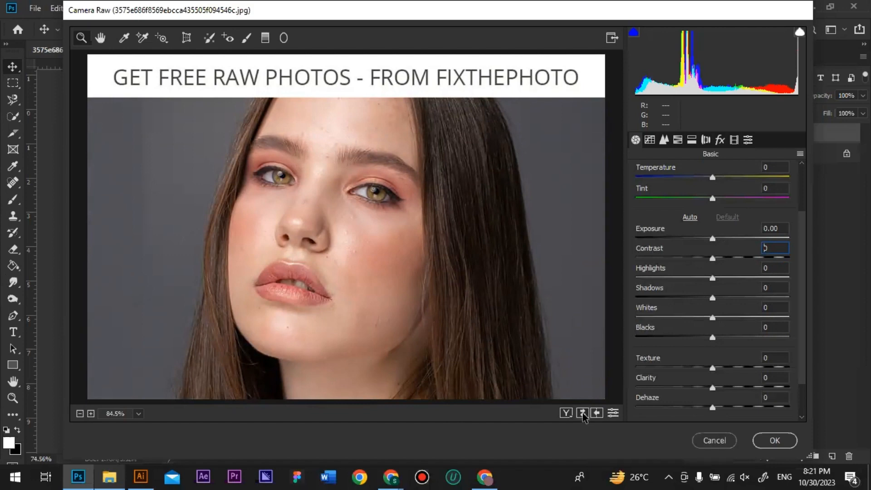
left_click(582, 414)
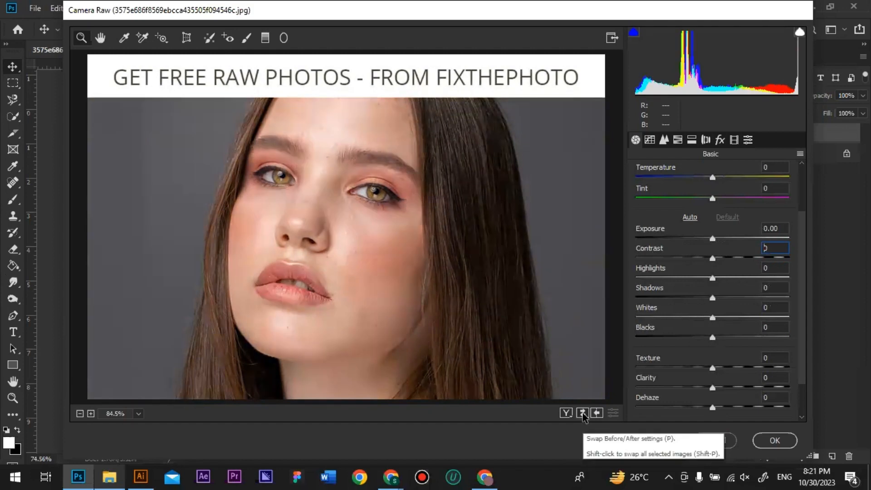
left_click(582, 413)
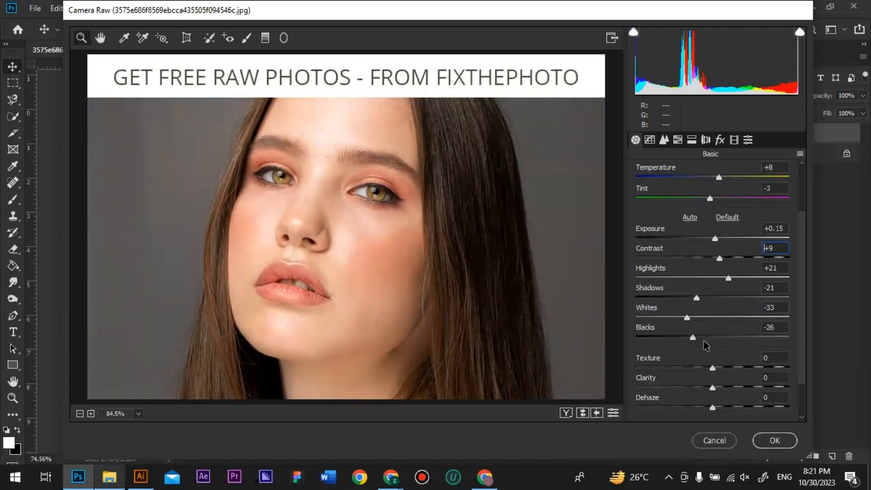
Step: Set Blacks to -29 and swap between the before and after settings to compare the portrait again
mouse_move(692, 339)
left_mouse_down()
mouse_move(713, 339)
mouse_move(675, 338)
mouse_move(690, 336)
left_mouse_up()
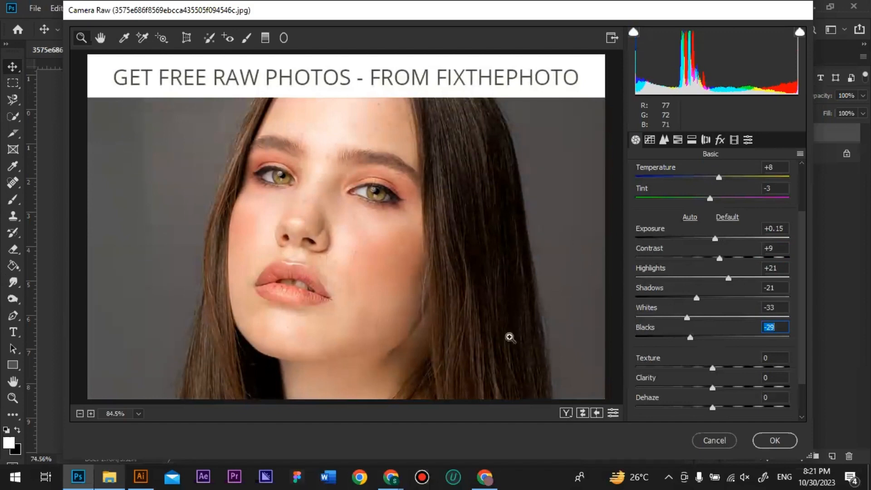
left_click(585, 412)
left_click(584, 411)
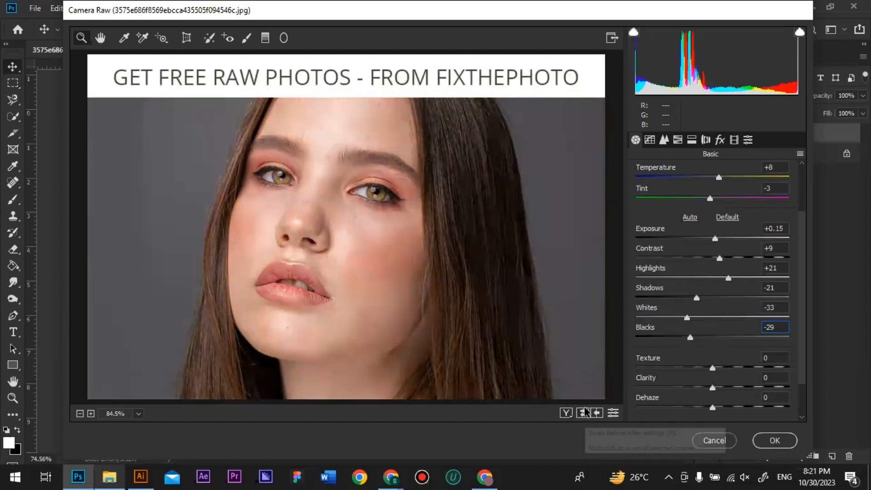
left_click(584, 412)
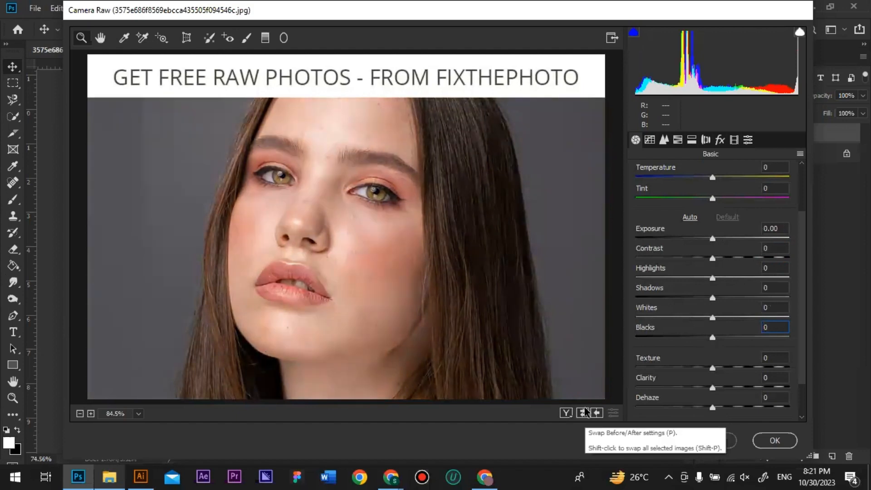
Step: Restore the adjusted settings, set Blacks to -14, and raise Texture to +17 while inspecting the cheek and hair up close
left_click(585, 411)
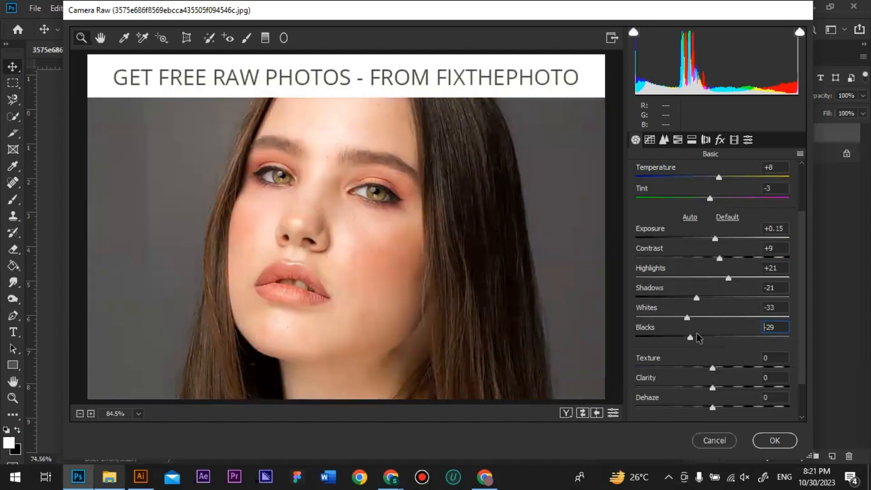
left_click_drag(690, 338, 702, 343)
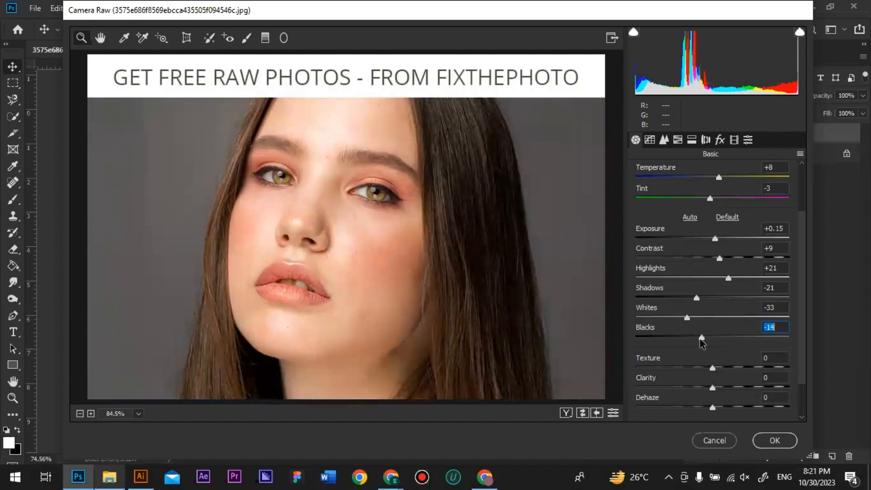
scroll(707, 343, "down", 1)
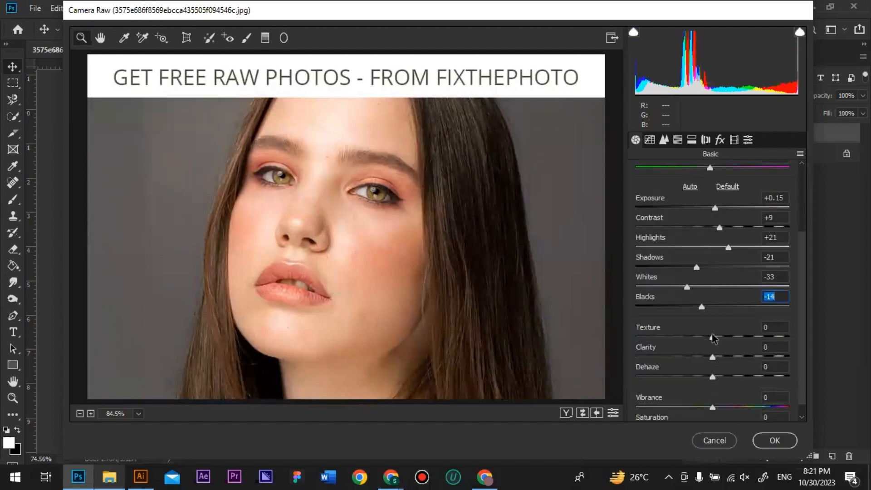
scroll(488, 271, "up", 1)
scroll(489, 270, "up", 3)
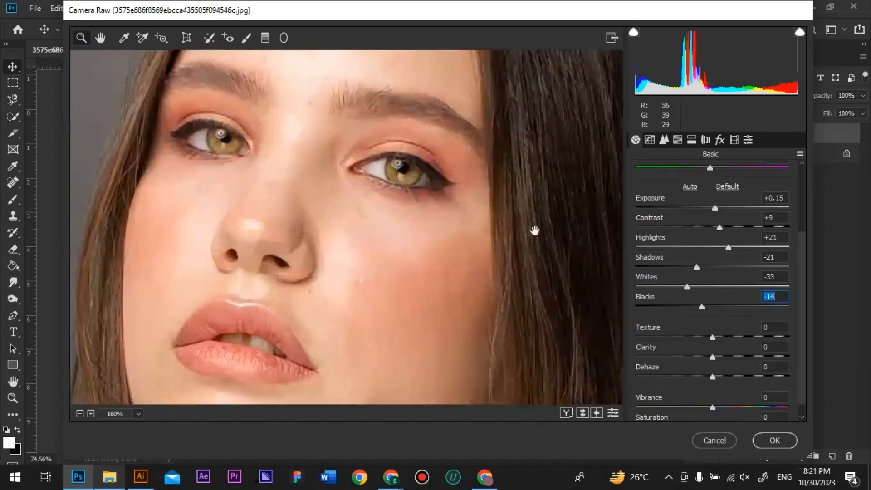
left_click_drag(535, 229, 362, 144)
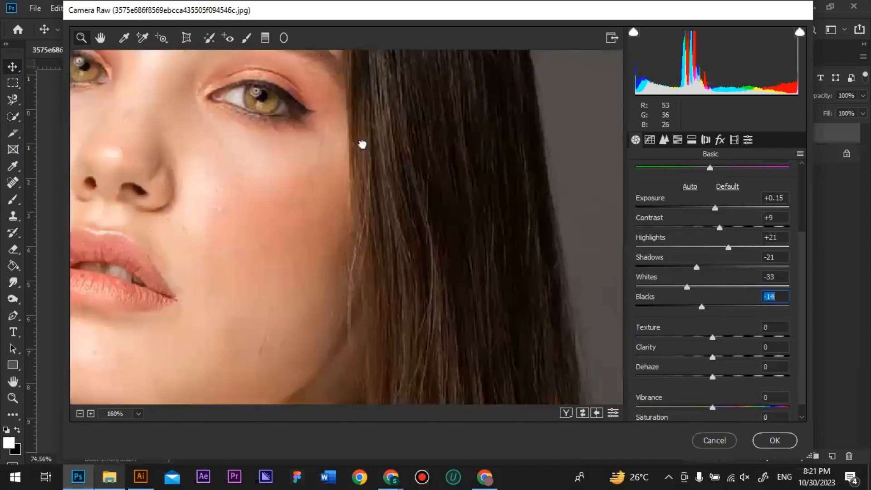
left_click(714, 339)
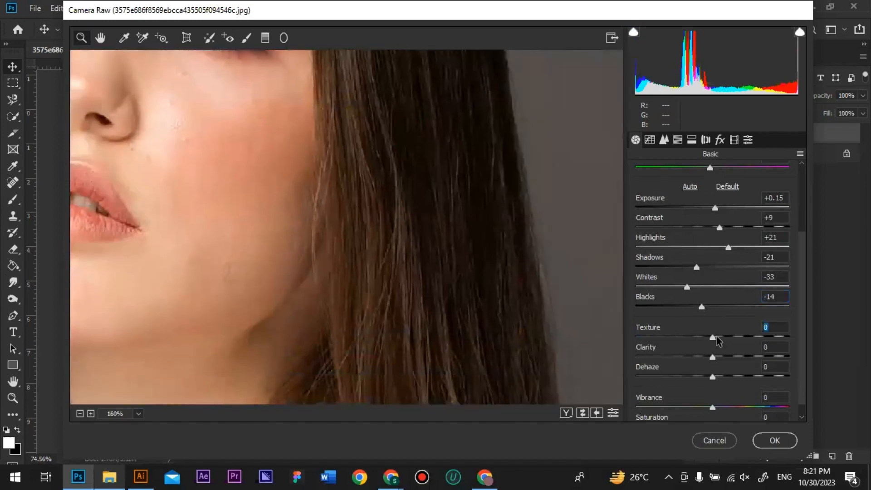
mouse_move(716, 337)
left_mouse_down()
mouse_move(761, 337)
mouse_move(693, 335)
mouse_move(726, 336)
left_mouse_up()
Step: Lower Texture to -33 and compare the portrait by swapping the before and after settings
left_click(322, 201, "alt")
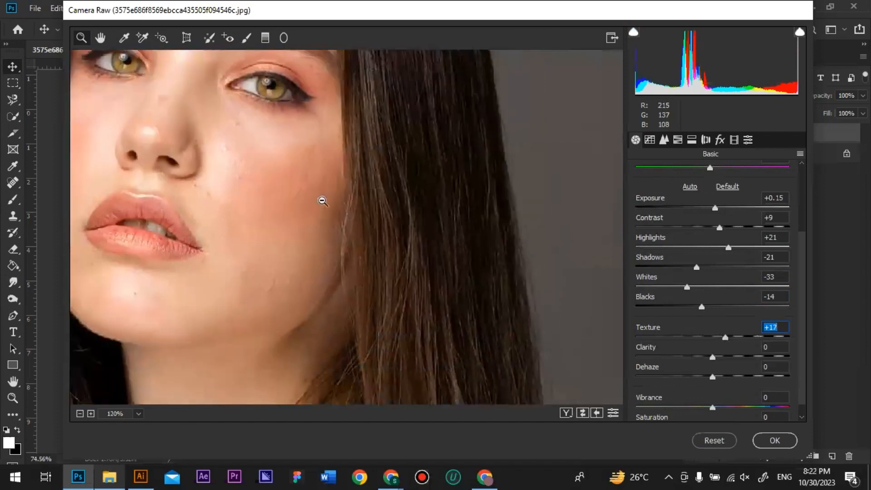
left_click(323, 201, "alt")
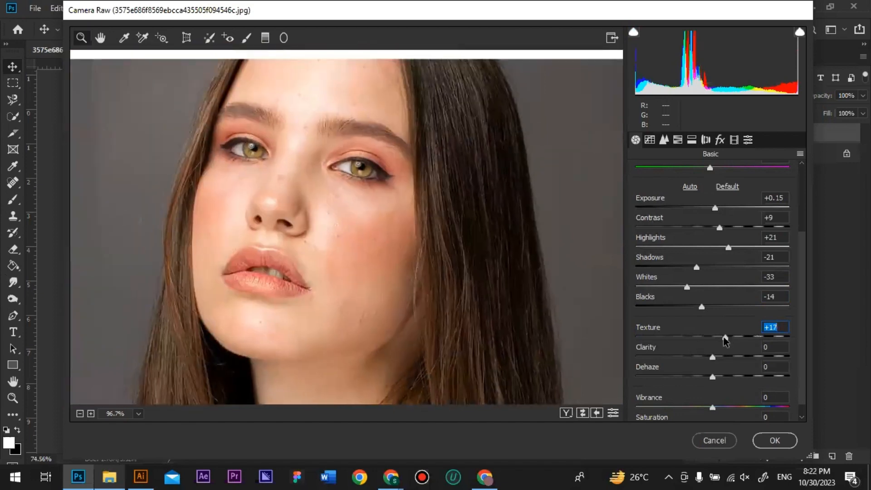
left_click_drag(724, 341, 686, 341)
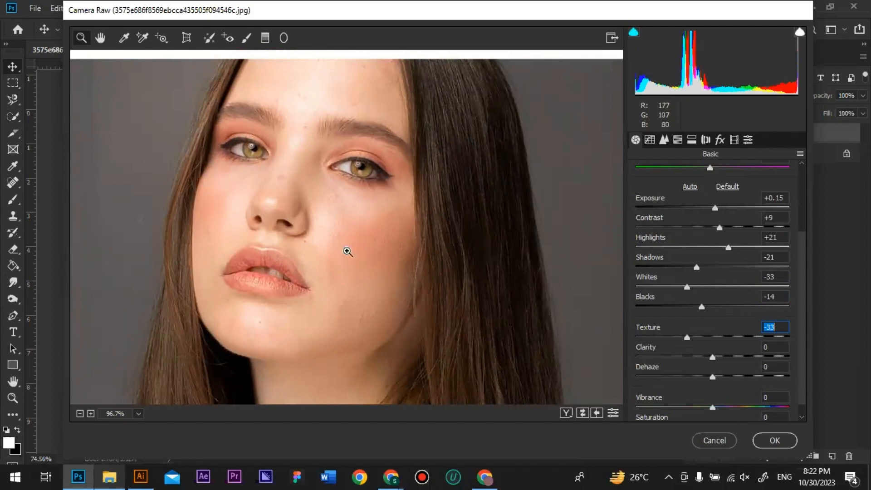
left_click(583, 413)
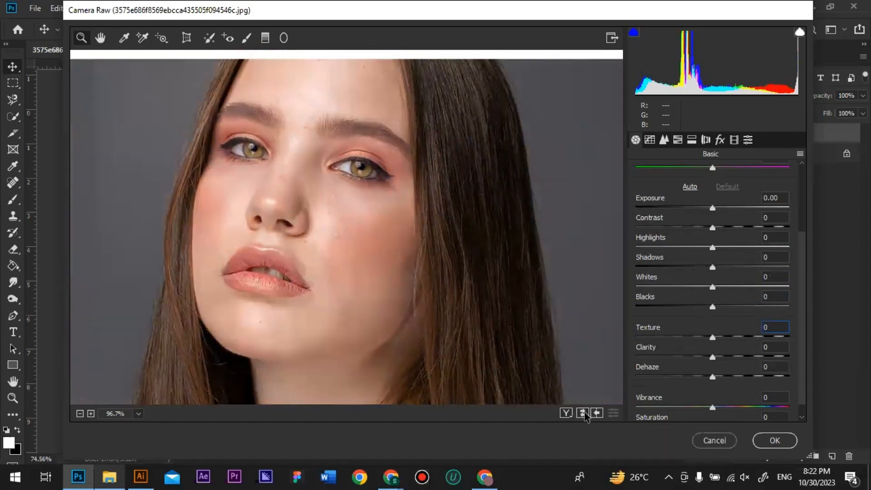
left_click(583, 413)
left_click(583, 413)
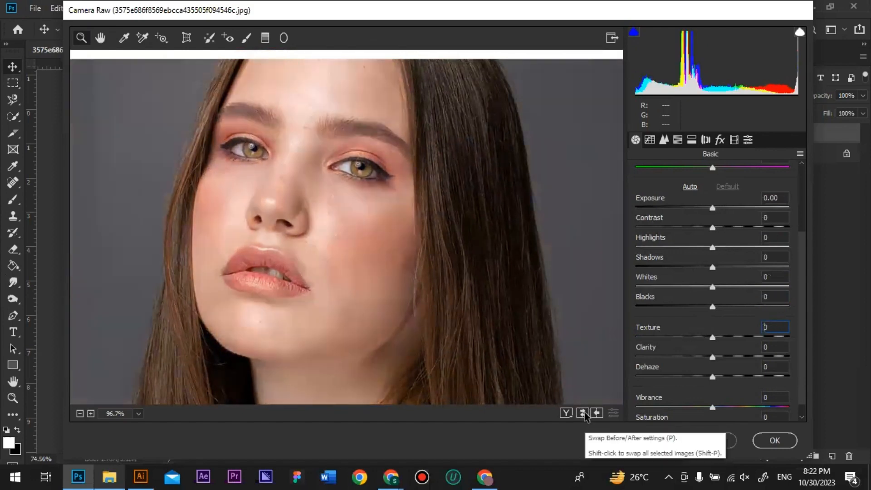
left_click(583, 413)
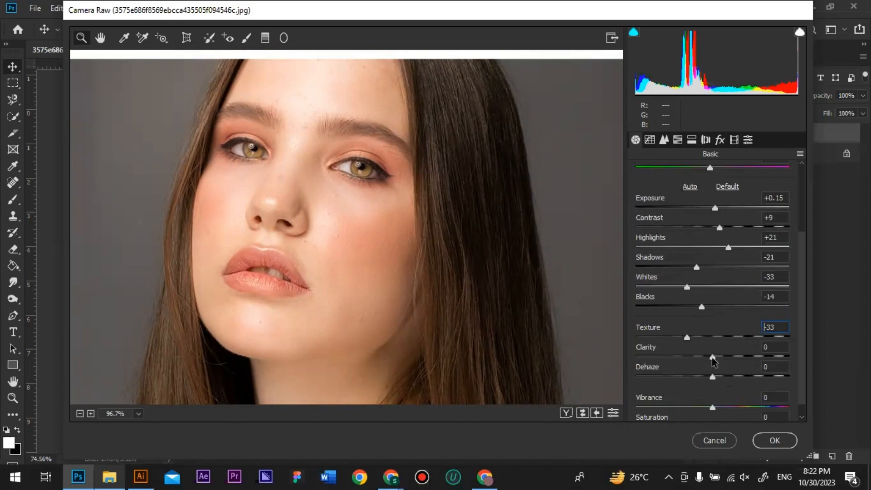
Step: Set Clarity to +12 and Texture to -18, and swap the before and after settings to check the skin
left_click_drag(712, 361, 722, 360)
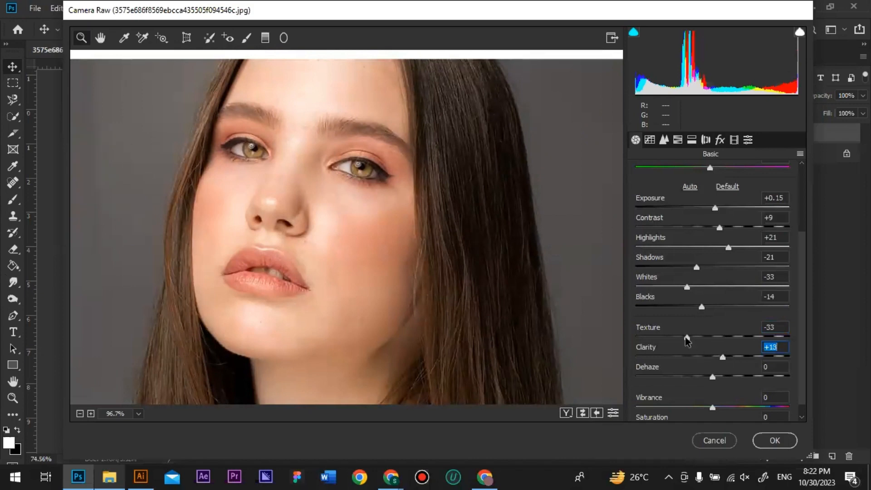
left_click_drag(687, 338, 721, 357)
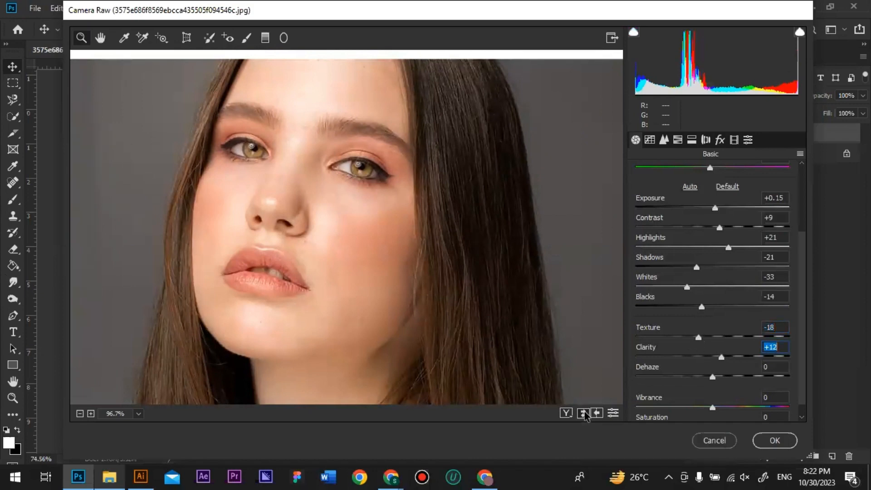
left_click(584, 413)
left_click(584, 414)
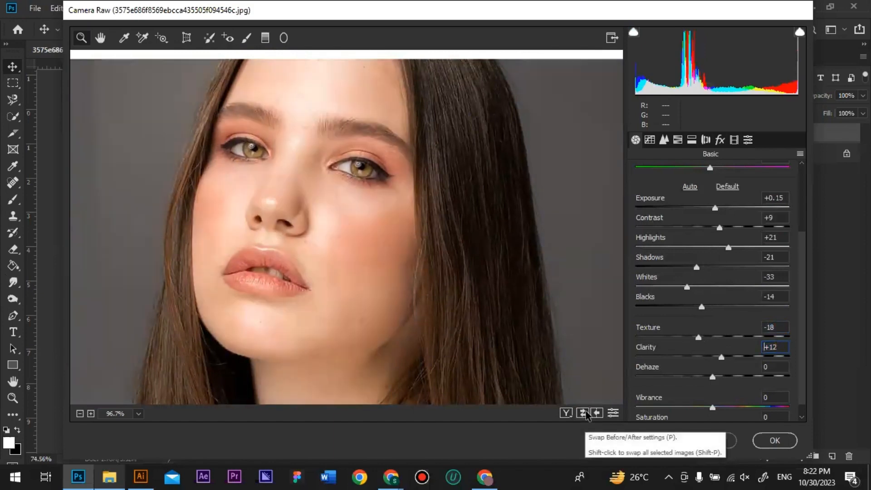
Step: Try different Vibrance and Saturation values, settle on Vibrance 0 and Saturation +6, and compare the before and after settings
scroll(724, 327, "down", 1)
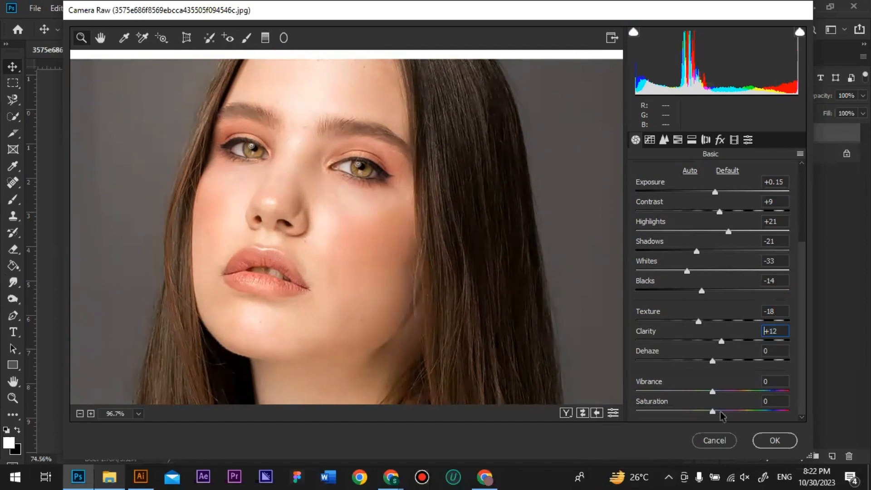
left_click_drag(712, 414, 739, 414)
mouse_move(695, 392)
left_mouse_down()
mouse_move(737, 413)
mouse_move(712, 420)
mouse_move(715, 391)
mouse_move(721, 396)
mouse_move(710, 397)
left_mouse_up()
double_click(709, 397)
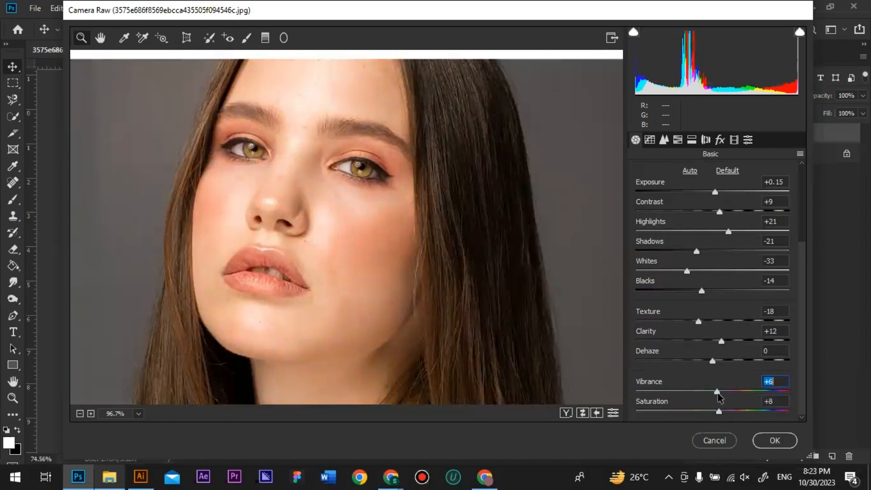
left_click(761, 383)
mouse_move(721, 414)
left_mouse_down()
mouse_move(728, 412)
mouse_move(719, 412)
left_mouse_up()
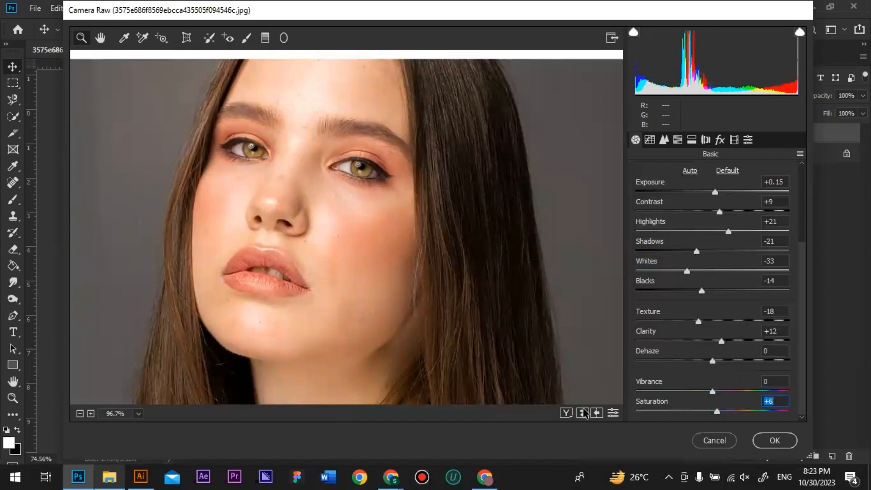
left_click(584, 411)
left_click(584, 411)
Step: Refine Exposure to +0.10, Contrast to +19, Blacks to -7, Texture to -32 and Clarity to +3
left_click_drag(716, 194, 714, 197)
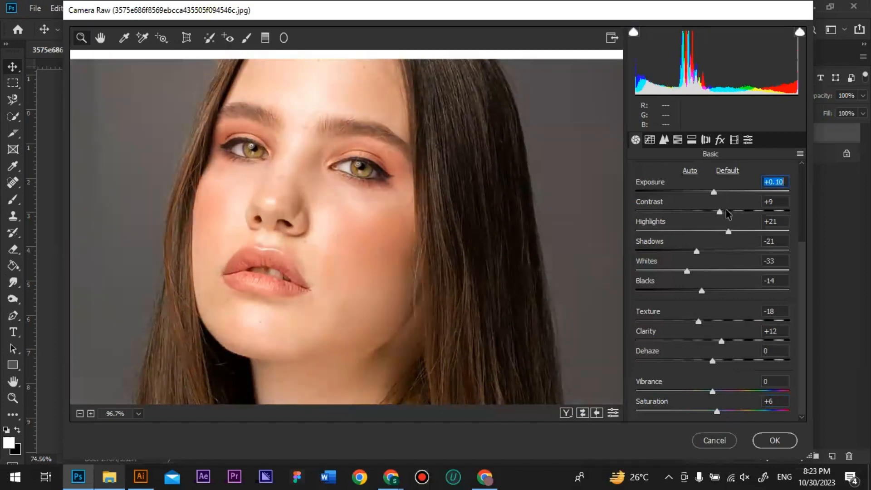
left_click(726, 211)
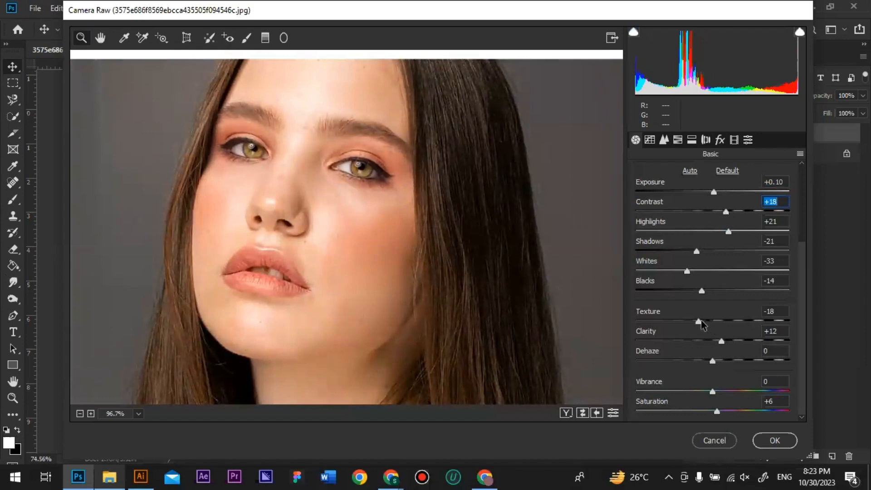
left_click_drag(698, 322, 694, 323)
left_click_drag(722, 340, 714, 340)
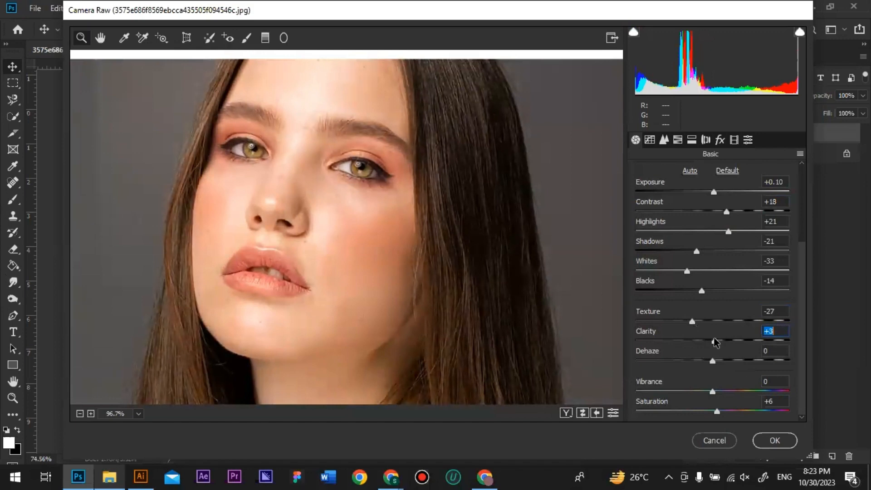
left_click_drag(692, 321, 689, 323)
left_click_drag(702, 294, 707, 295)
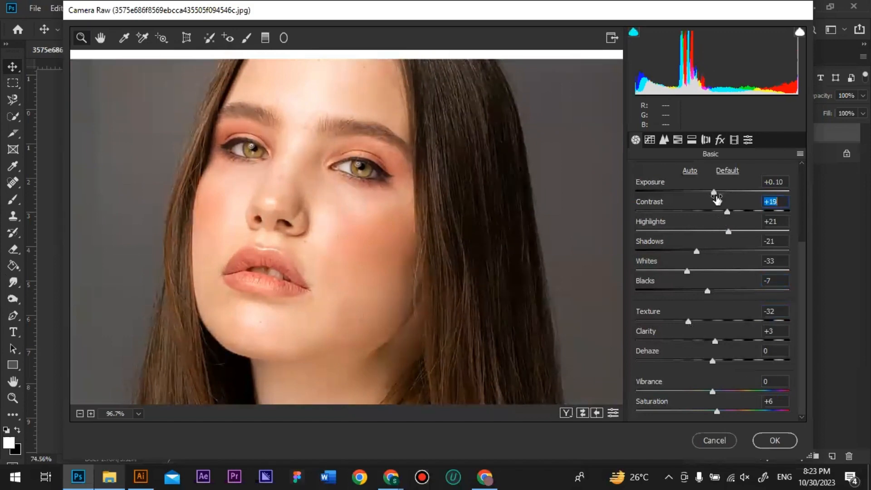
Step: Compare the refined portrait with the original by repeatedly swapping the before and after settings
left_click(583, 412)
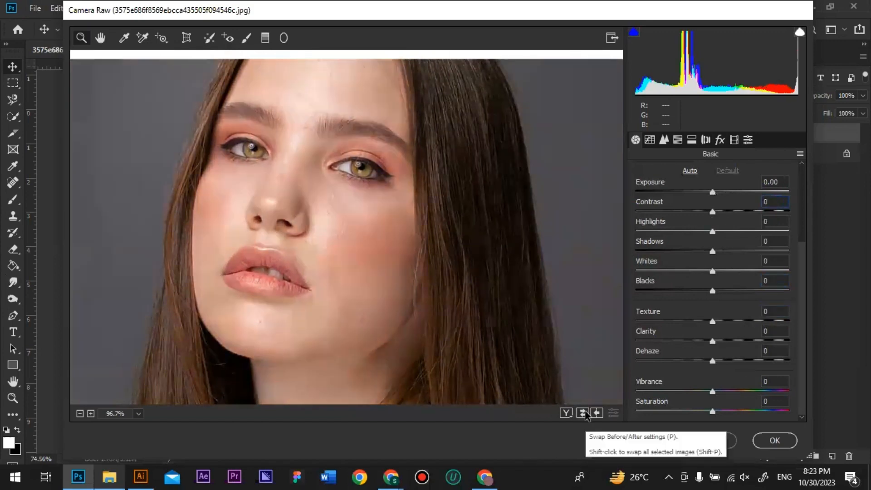
left_click(584, 413)
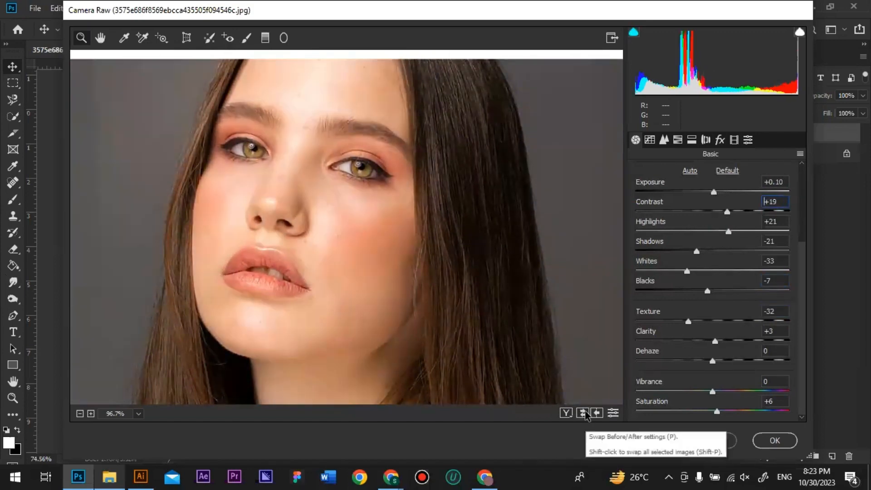
left_click(584, 413)
left_click(584, 413)
left_click(584, 412)
left_click(584, 413)
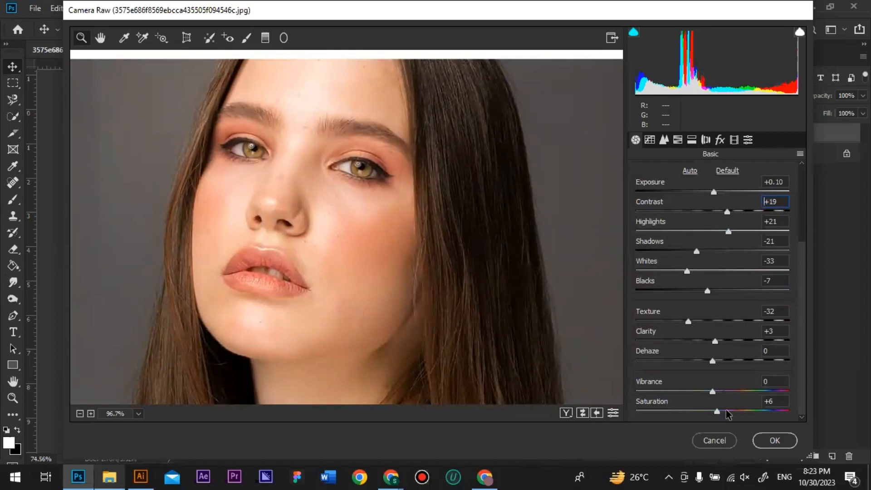
Step: Set Saturation to +7 and Temperature to +5, and apply the Camera Raw adjustments to the layer
mouse_move(718, 412)
left_mouse_down()
mouse_move(729, 410)
mouse_move(717, 413)
left_mouse_up()
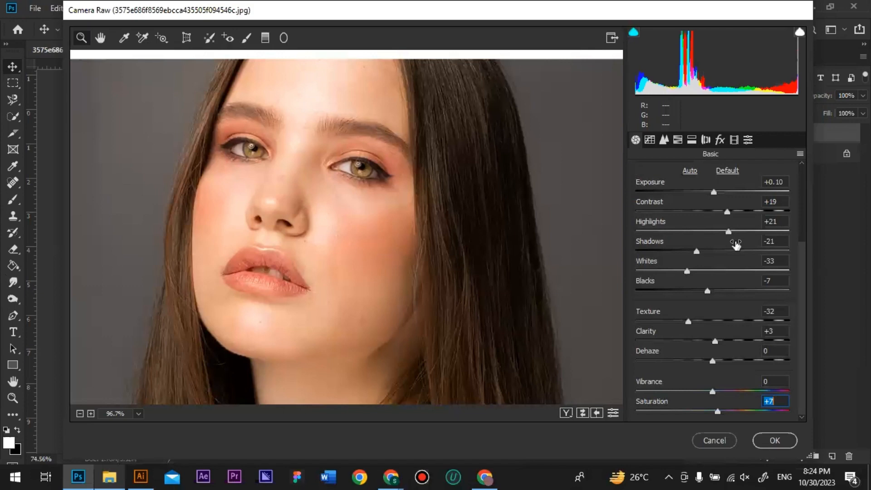
scroll(729, 228, "up", 3)
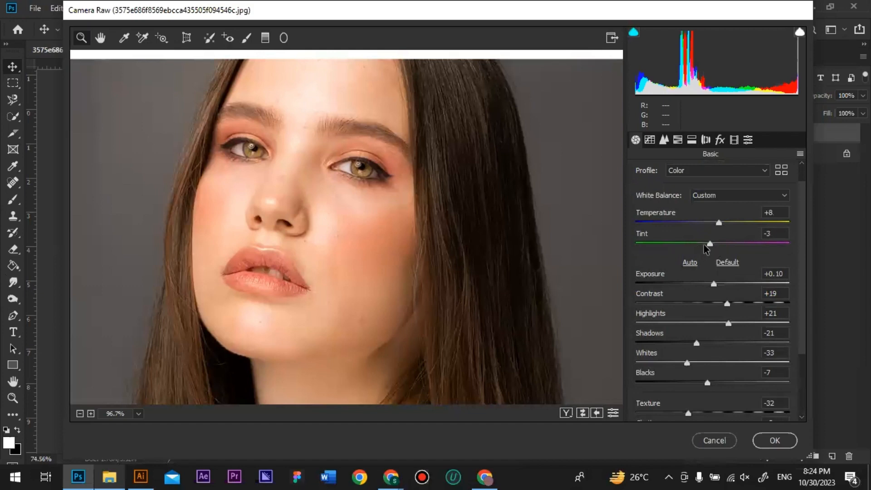
left_click_drag(710, 247, 716, 224)
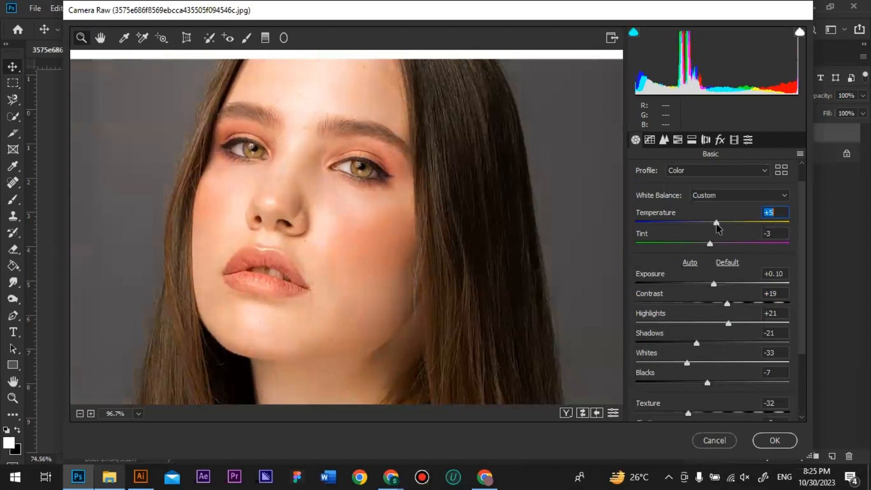
left_click(772, 441)
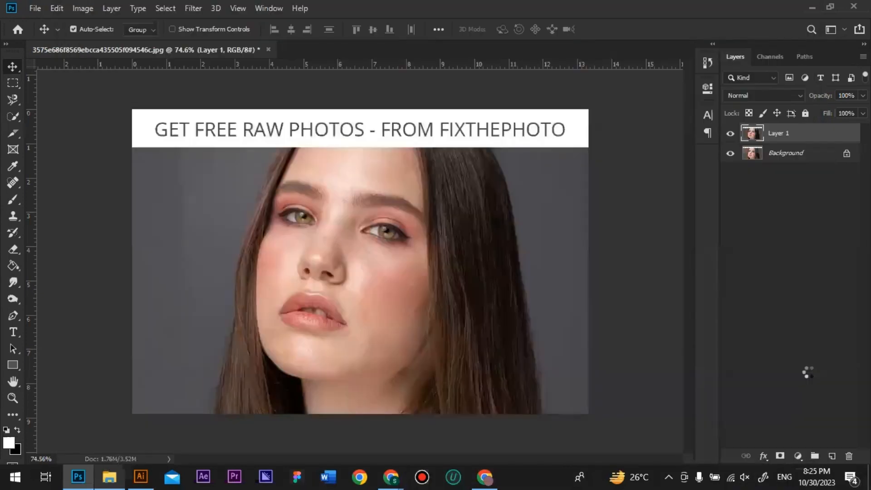
Step: Hide and show Layer 1 repeatedly to compare the filtered portrait with the original Background
left_click(732, 134)
left_click(733, 134)
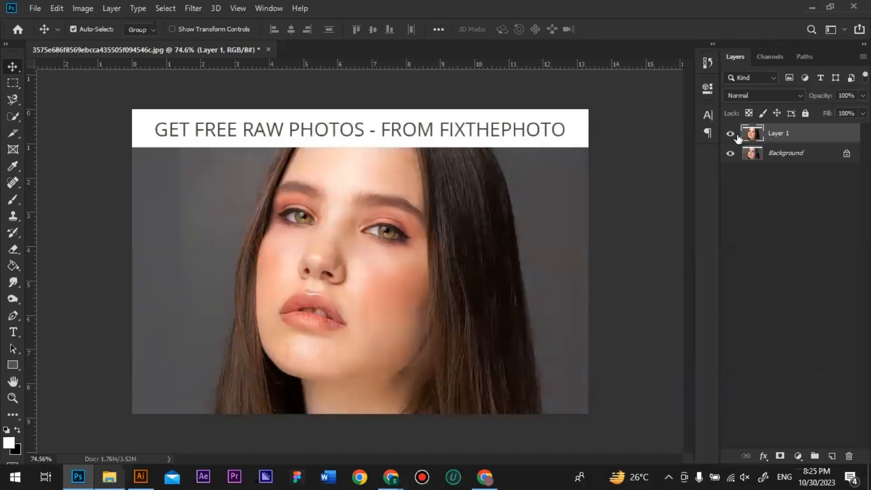
left_click(737, 136)
left_click(737, 136)
Step: Open the Liquify filter on Layer 1 and collapse the Face-Aware Liquify options
left_click(193, 8)
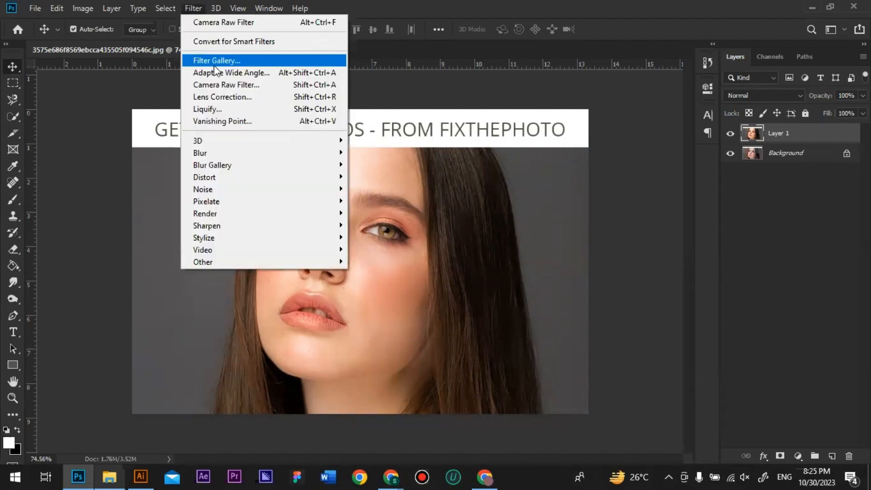
left_click(221, 110)
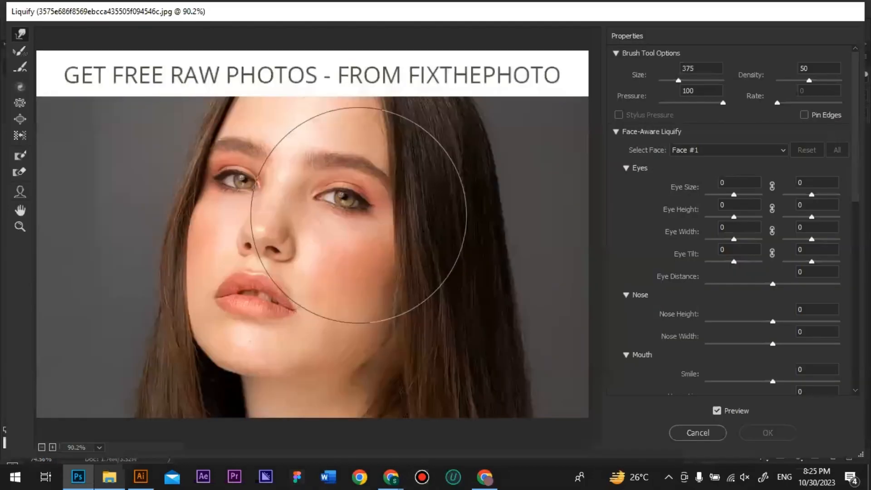
left_click(616, 133)
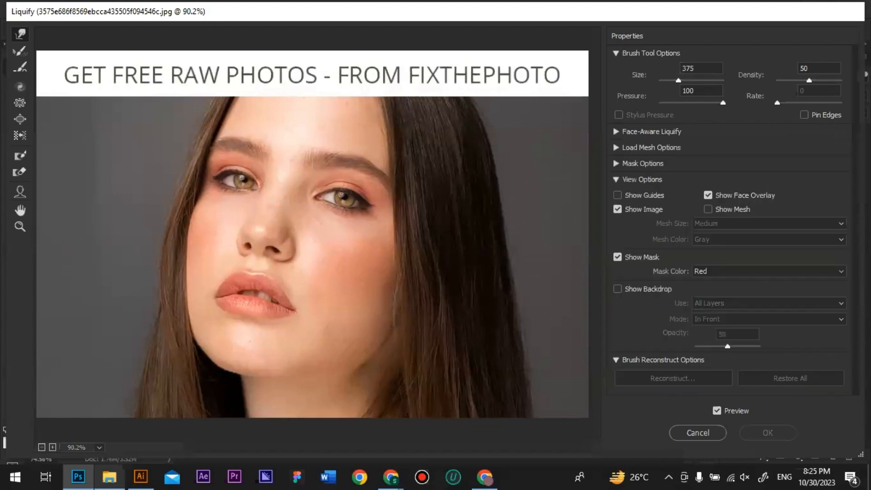
Step: Push the eye nearer the long hair inward with Forward Warp strokes, undo the unwanted strokes, and reduce the brush size to 66
left_click_drag(368, 227, 284, 223)
mouse_move(345, 204)
left_mouse_down()
mouse_move(314, 203)
mouse_move(342, 202)
mouse_move(314, 214)
mouse_move(255, 190)
left_mouse_up()
key("ctrl+z")
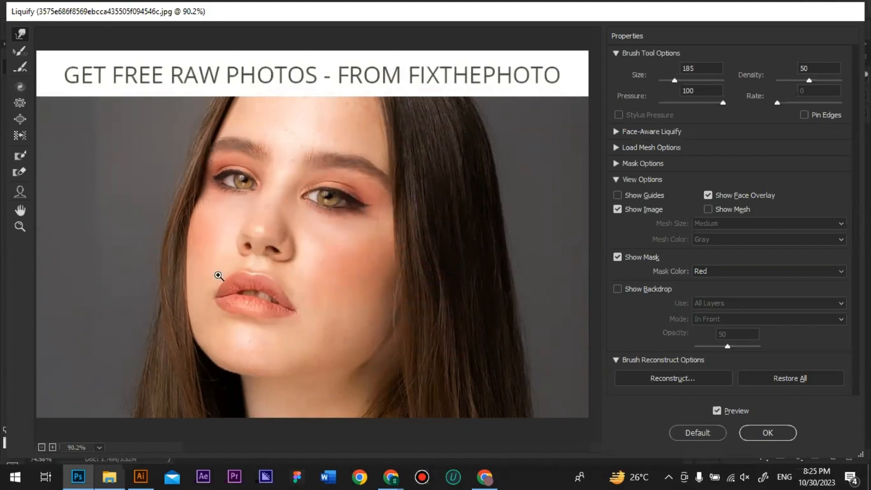
key("ctrl+z")
right_click(282, 234, "alt")
mouse_move(283, 233)
left_mouse_down()
mouse_move(249, 229)
mouse_move(229, 239)
left_mouse_up()
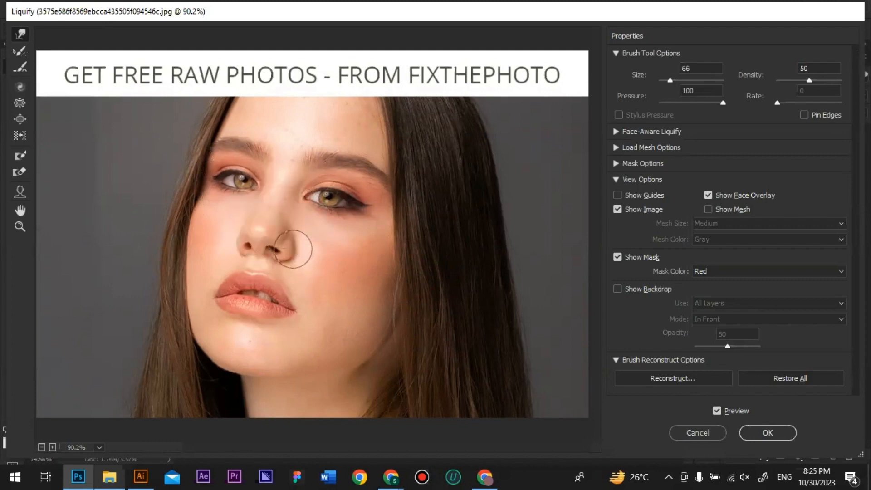
Step: Try a Forward Warp stroke that pushes the outer edge of the nostril inward, and reset all Liquify changes
left_click_drag(232, 249, 239, 247)
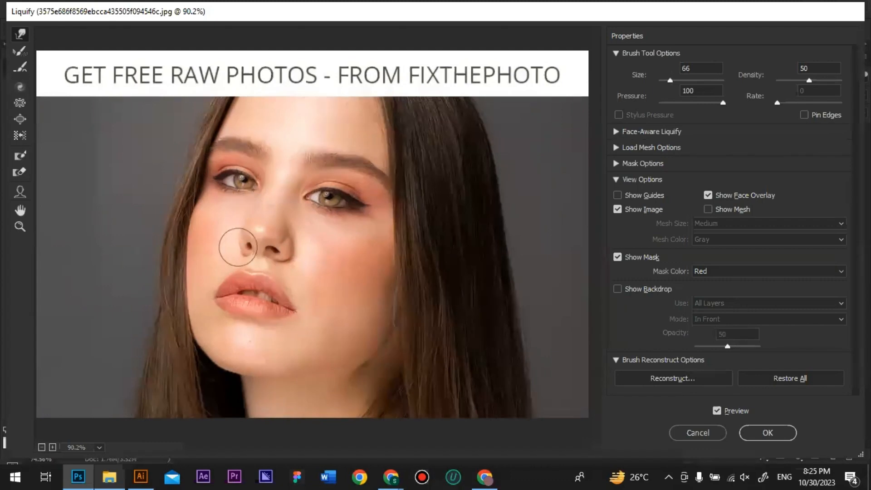
scroll(214, 249, "up", 5)
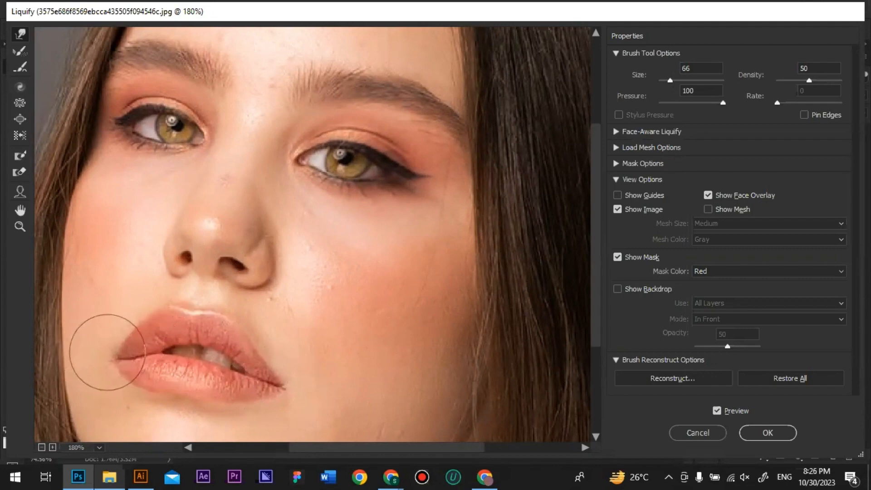
scroll(309, 300, "down", 2)
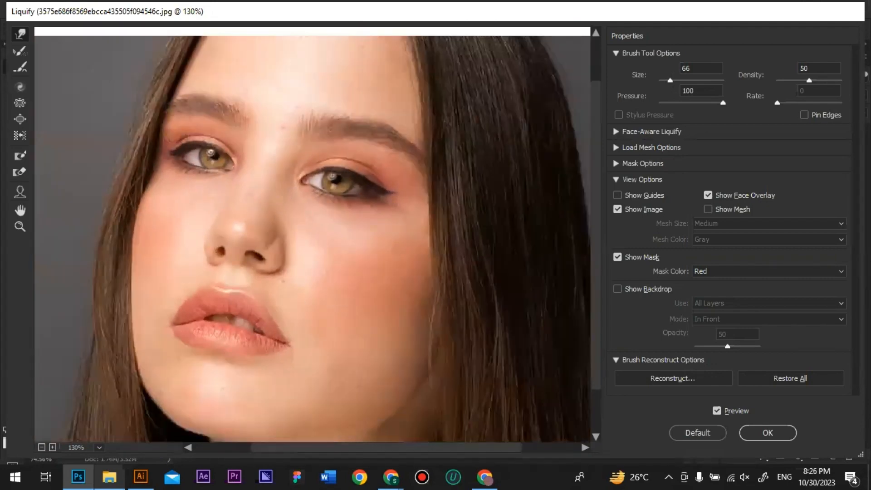
scroll(283, 287, "down", 2)
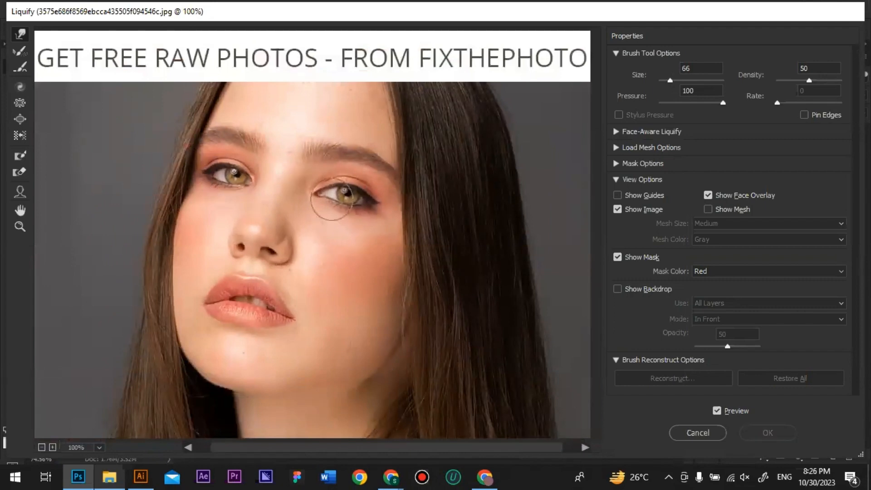
scroll(298, 185, "up", 2)
scroll(258, 88, "up", 2)
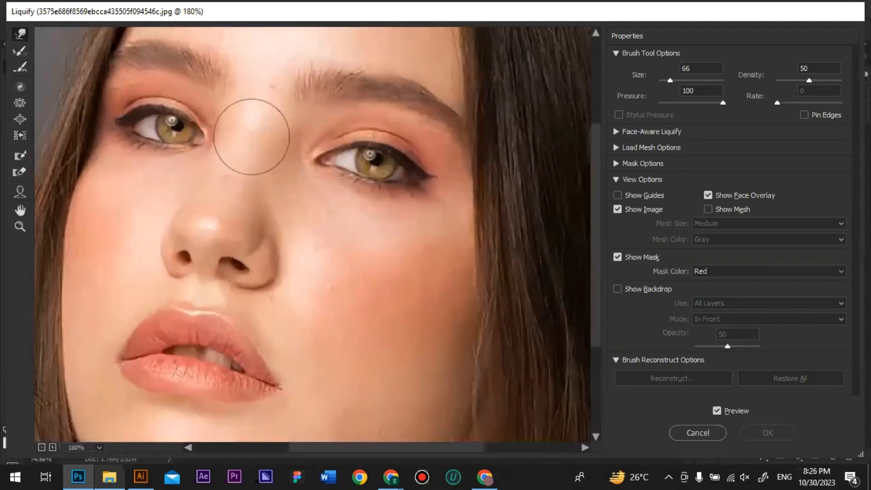
right_click(293, 139, "alt")
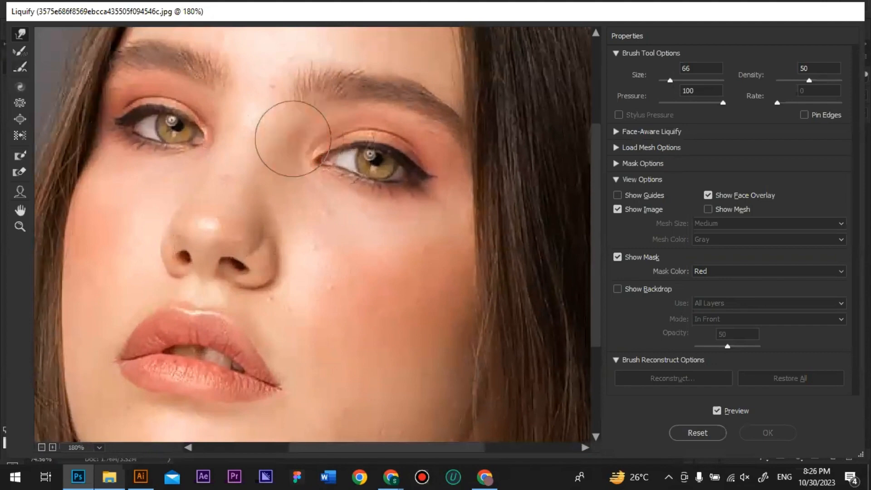
Step: Set the Forward Warp brush pressure to 44 and try different brush sizes, settling on 60
left_click_drag(726, 104, 687, 108)
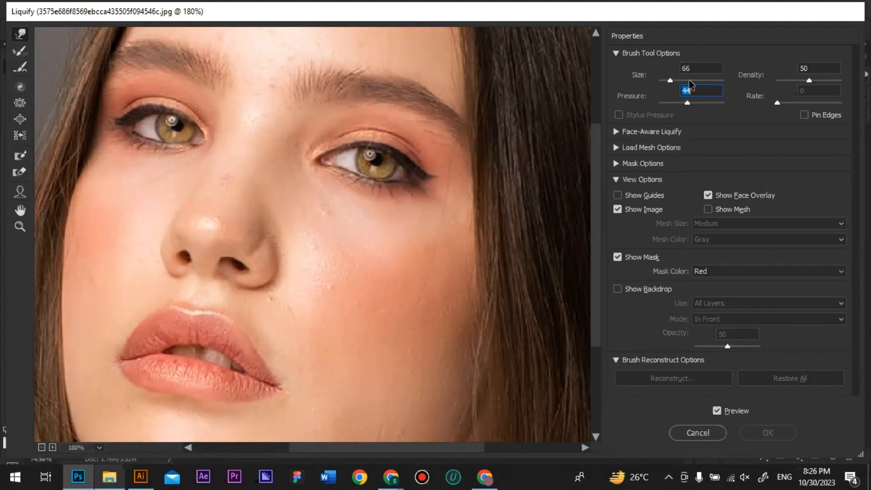
left_click_drag(670, 81, 691, 81)
left_click_drag(692, 83, 665, 82)
key("alt")
left_click_drag(317, 177, 339, 176)
key("bracketright")
key("bracketright")
key("bracketright")
key("bracketright")
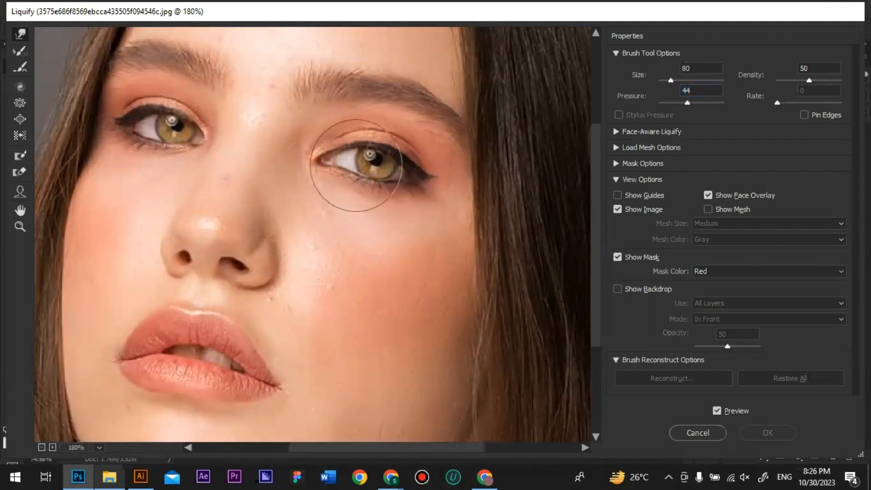
key("bracketleft")
key("bracketleft")
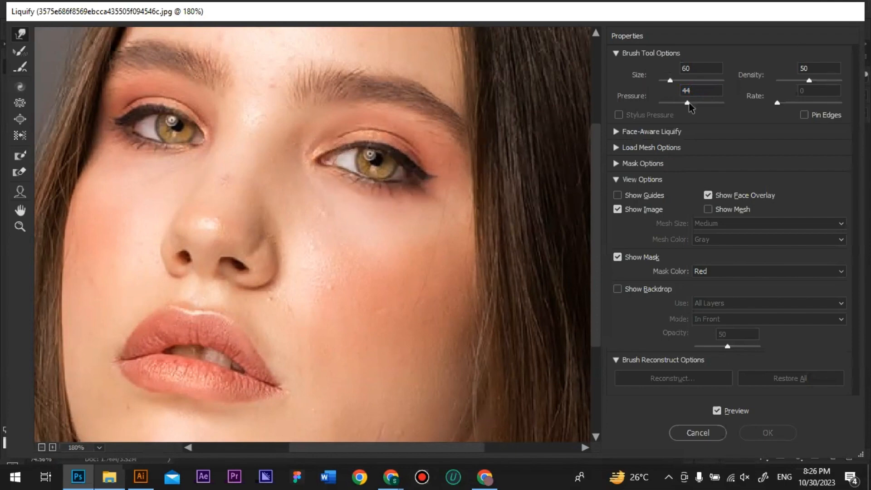
Step: Set the brush pressure to 100, try a Forward Warp stroke across the nose bridge, and undo it
left_click_drag(687, 102, 723, 102)
left_click_drag(228, 156, 254, 152)
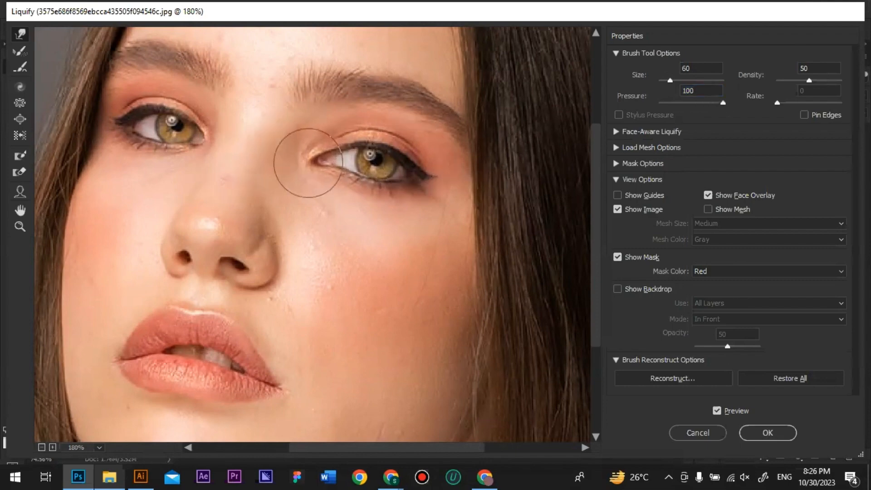
key("alt")
key("ctrl+z")
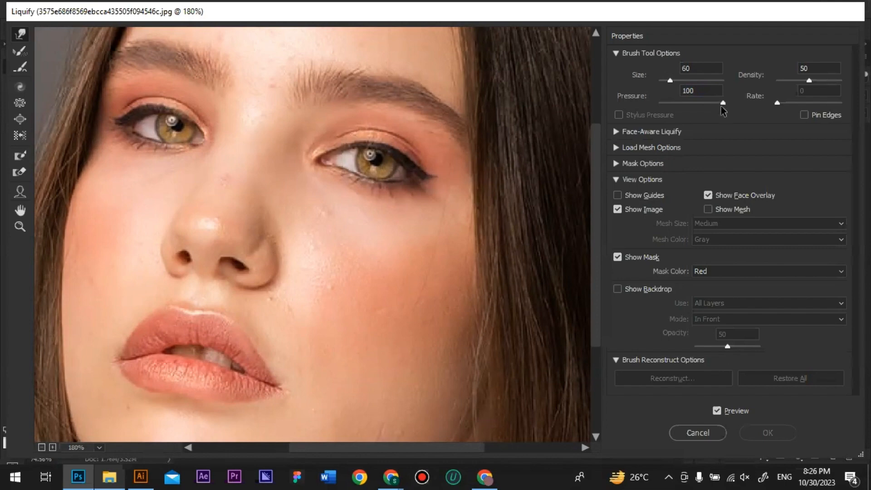
Step: With brush pressure 30, warp the inner eye corner and the nostril nearer the long hair, reducing the brush size to 40
left_click_drag(723, 102, 679, 105)
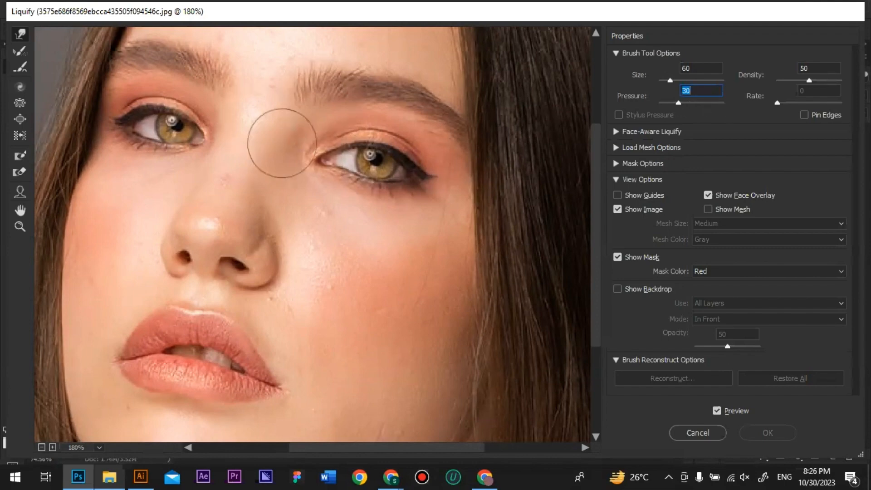
left_click_drag(300, 125, 298, 148)
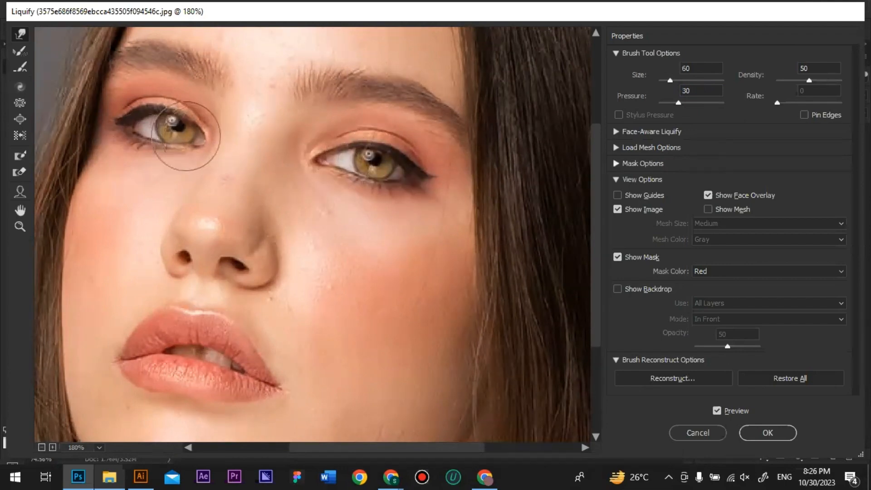
key("alt")
left_click_drag(184, 140, 149, 136)
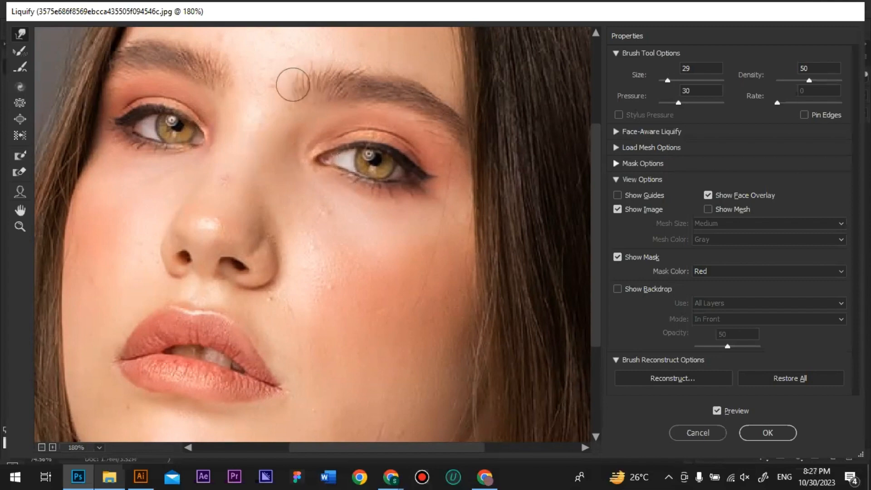
left_click_drag(266, 100, 286, 96)
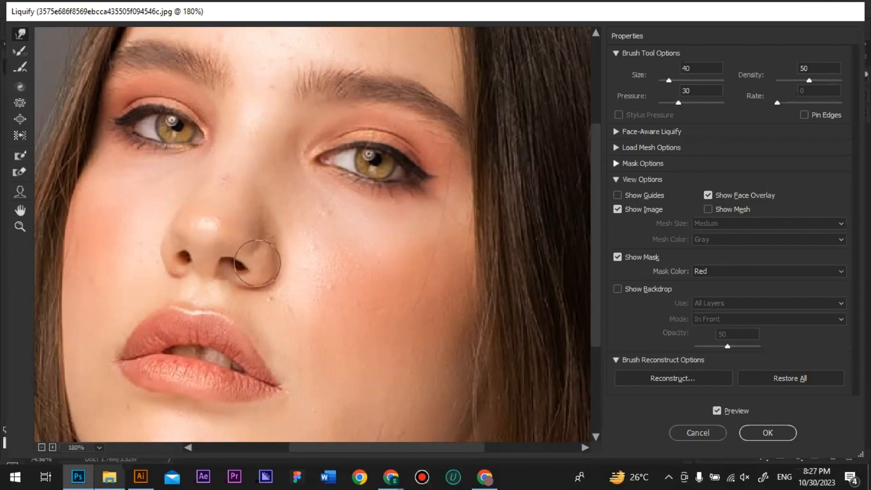
left_click_drag(257, 263, 261, 280)
mouse_move(269, 248)
left_mouse_down()
mouse_move(259, 249)
mouse_move(260, 260)
left_mouse_up()
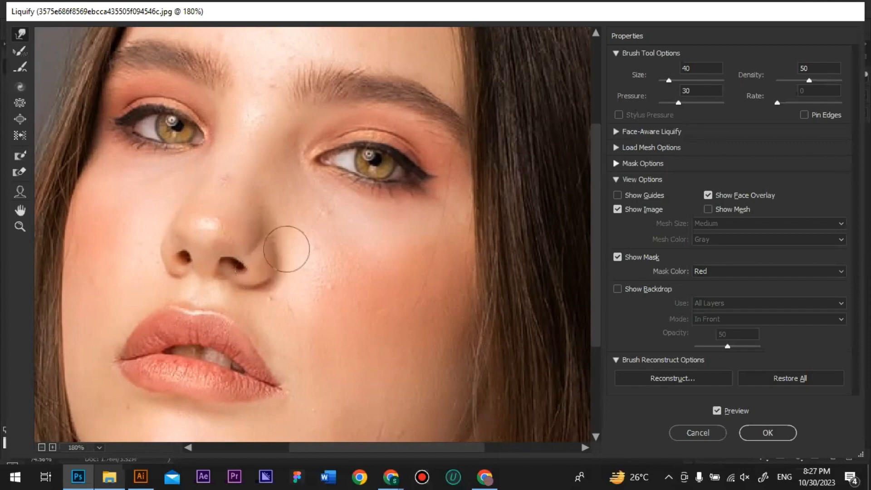
scroll(330, 229, "down", 1)
scroll(329, 229, "down", 3)
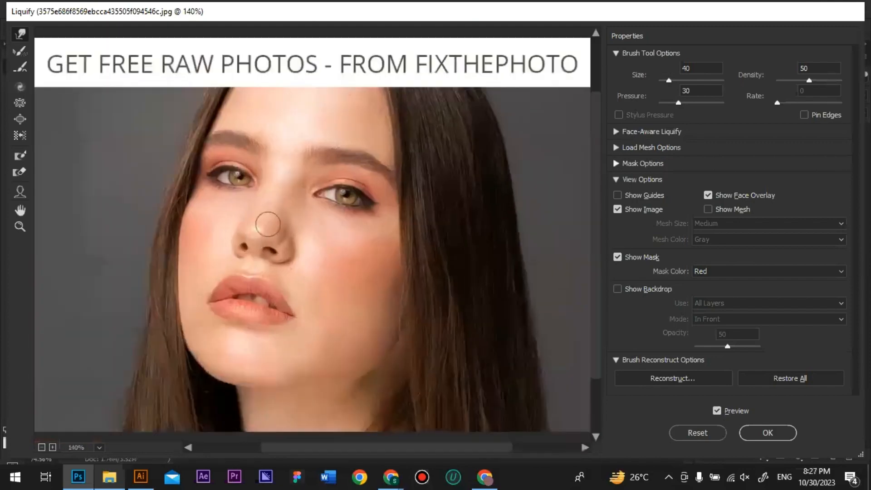
scroll(268, 224, "up", 4)
Step: Set the brush size to 51, check the warped face, and cancel the Liquify filter without applying it
left_click_drag(229, 235, 251, 235)
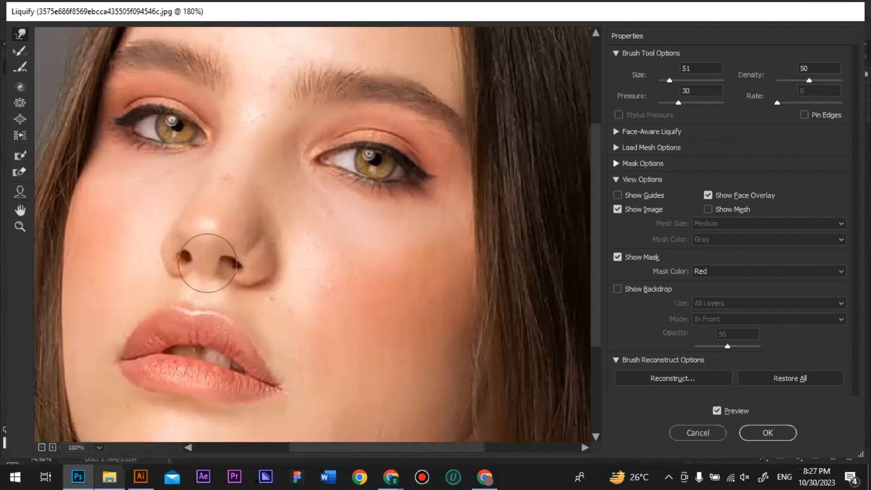
scroll(287, 302, "down", 9)
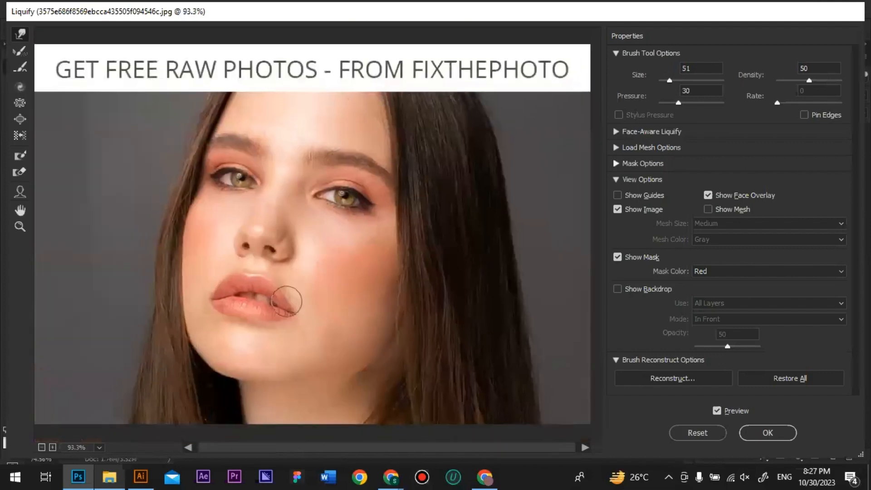
scroll(288, 195, "up", 3)
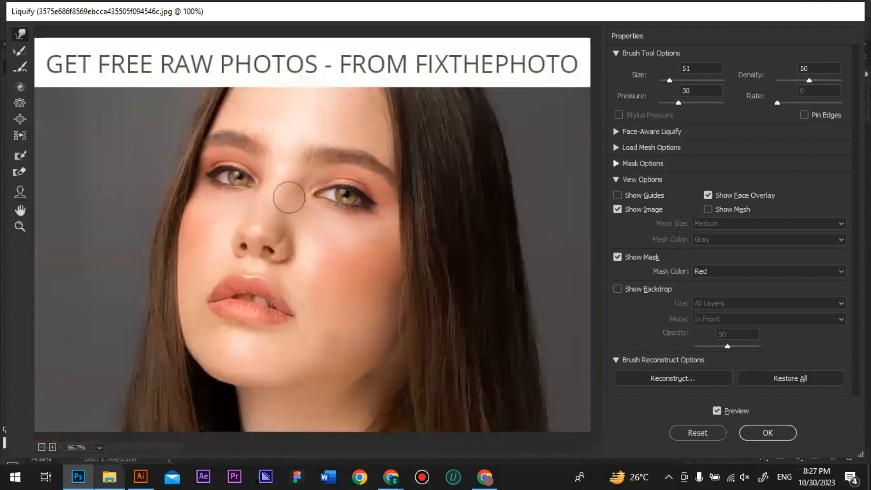
scroll(289, 196, "up", 2)
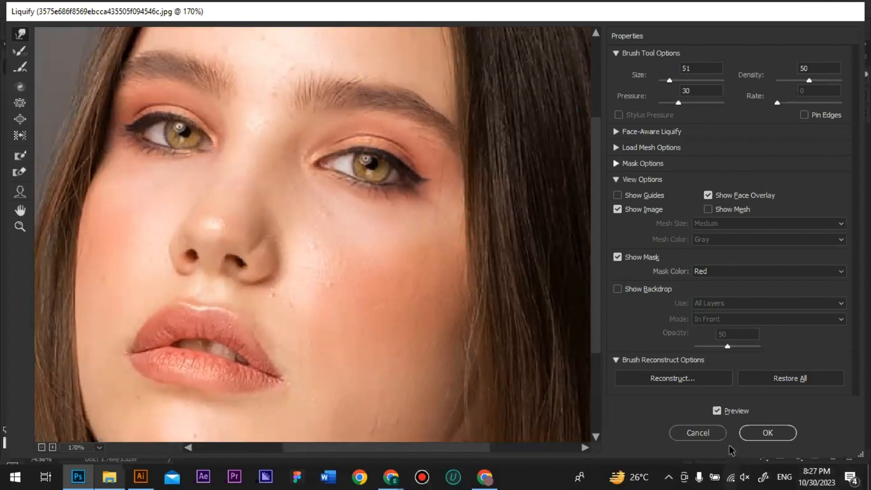
left_click(699, 432)
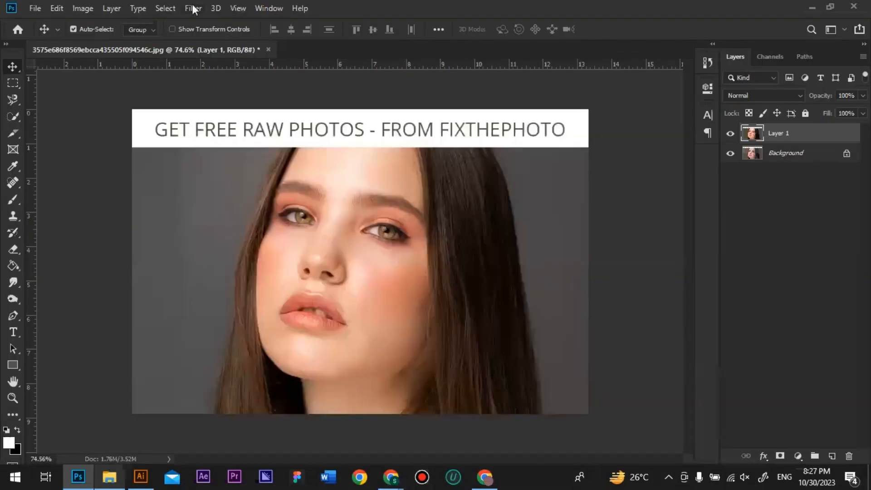
Step: Reopen Liquify on Layer 1, expand the Face-Aware options, and set Eye Size to 8 for the left eye and 33 for the right
left_click(193, 8)
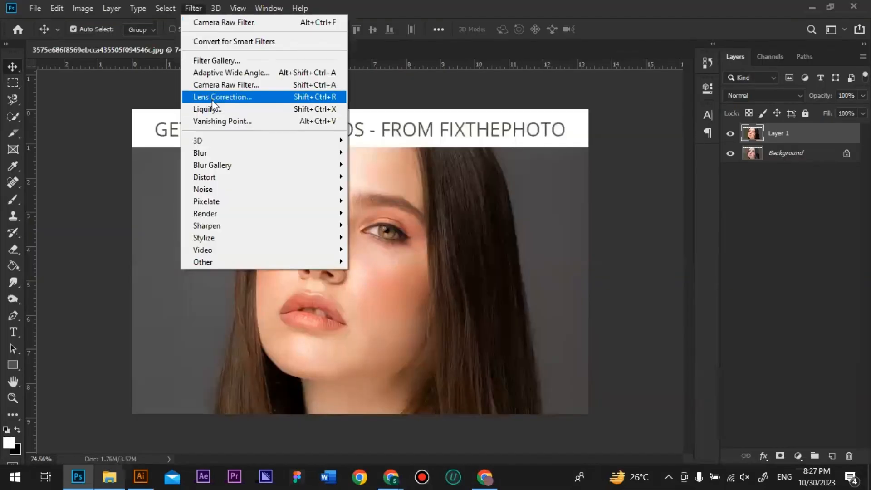
left_click(211, 107)
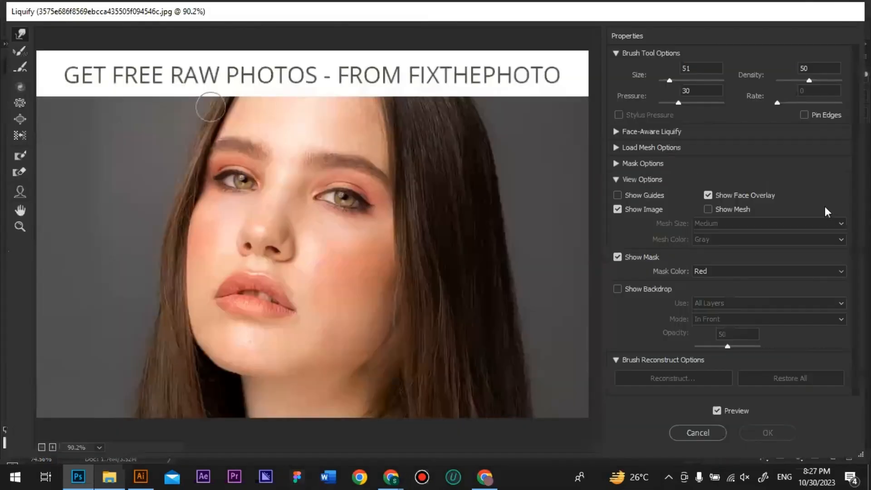
left_click(617, 132)
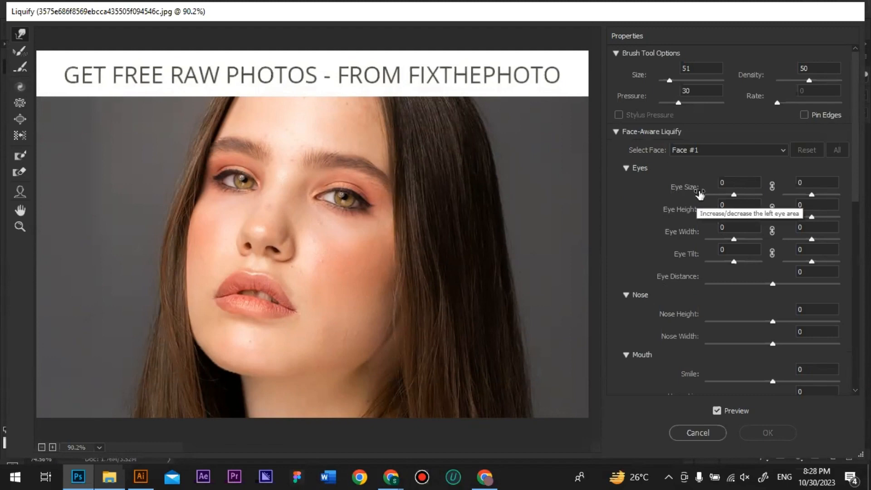
mouse_move(734, 194)
left_mouse_down()
mouse_move(746, 196)
mouse_move(726, 195)
mouse_move(747, 193)
mouse_move(728, 195)
mouse_move(736, 195)
left_mouse_up()
mouse_move(811, 194)
left_mouse_down()
mouse_move(796, 196)
mouse_move(828, 199)
mouse_move(821, 197)
left_mouse_up()
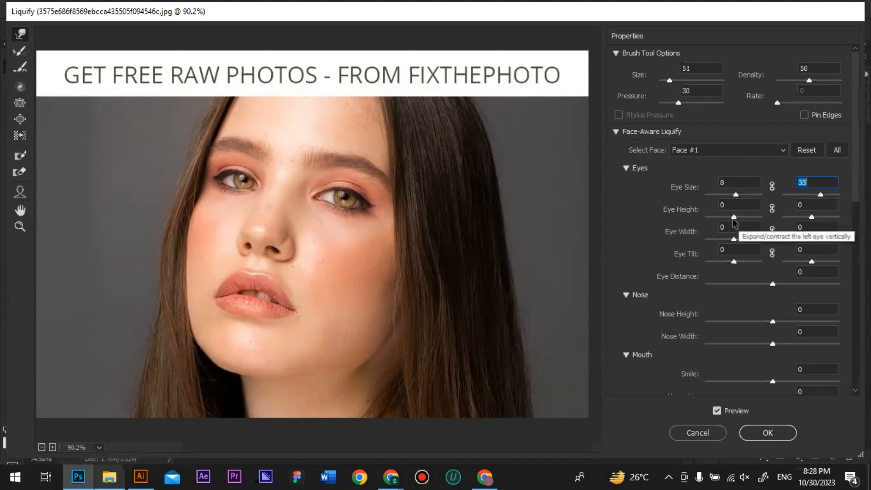
Step: Try left Eye Height values of 43, 31, 100 and -47, and return it to 0
mouse_move(736, 218)
left_mouse_down()
mouse_move(717, 219)
mouse_move(746, 215)
left_mouse_up()
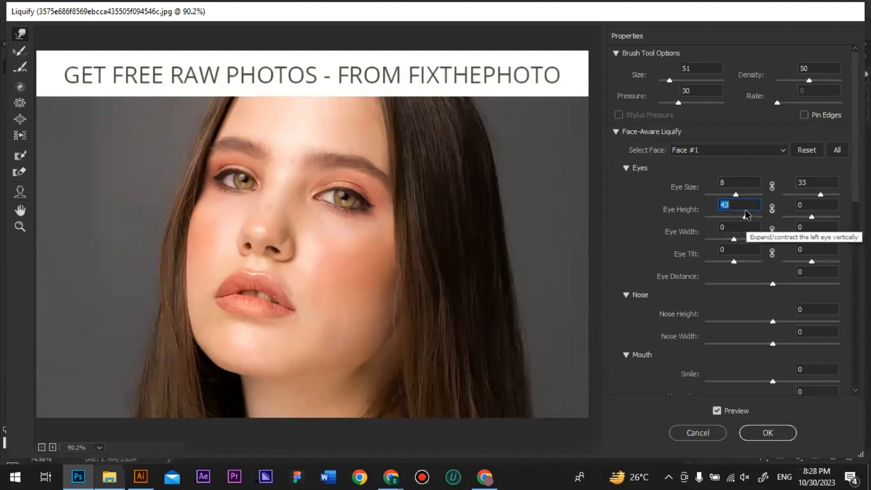
mouse_move(745, 217)
left_mouse_down()
mouse_move(727, 221)
mouse_move(756, 219)
left_mouse_up()
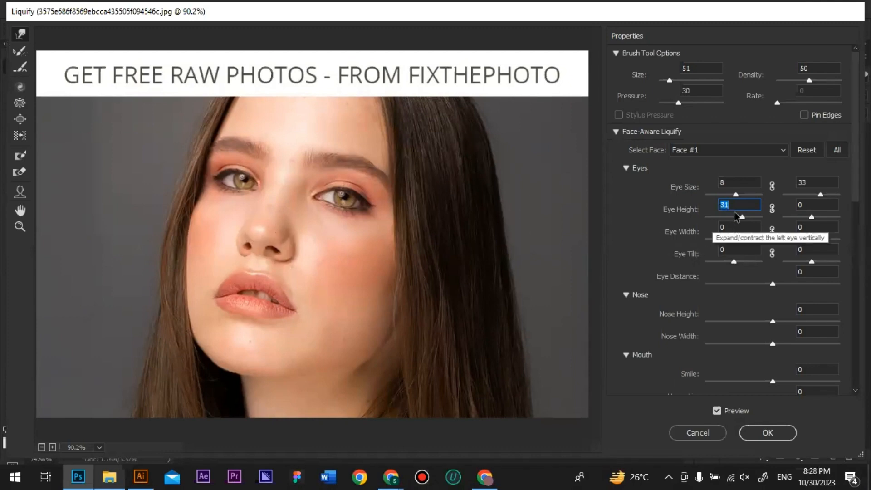
left_click_drag(740, 217, 759, 231)
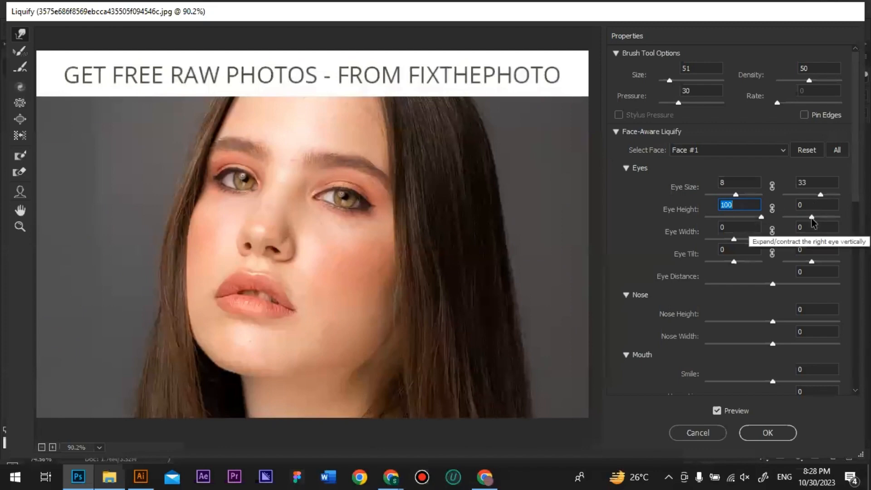
left_click_drag(761, 218, 721, 222)
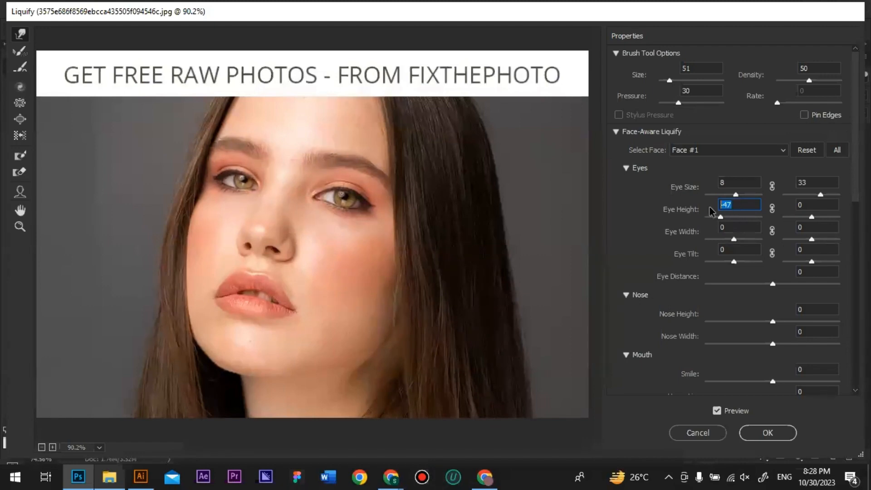
type("0")
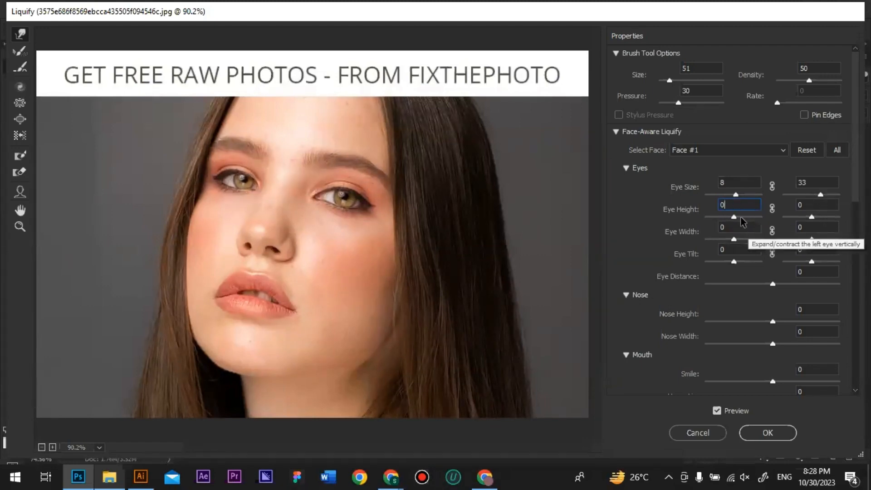
Step: Set Eye Height to 79 left and 17 right, and Eye Tilt to -100 left and 100 right
left_click_drag(733, 220, 742, 221)
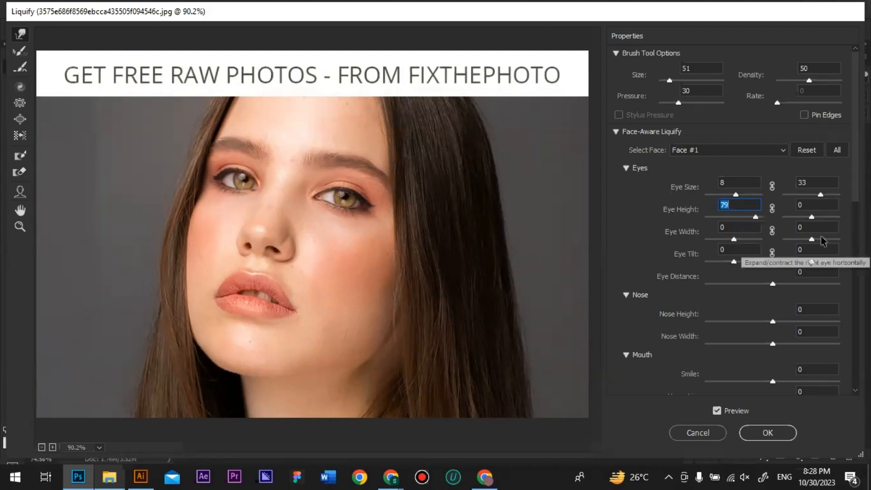
left_click_drag(815, 219, 819, 220)
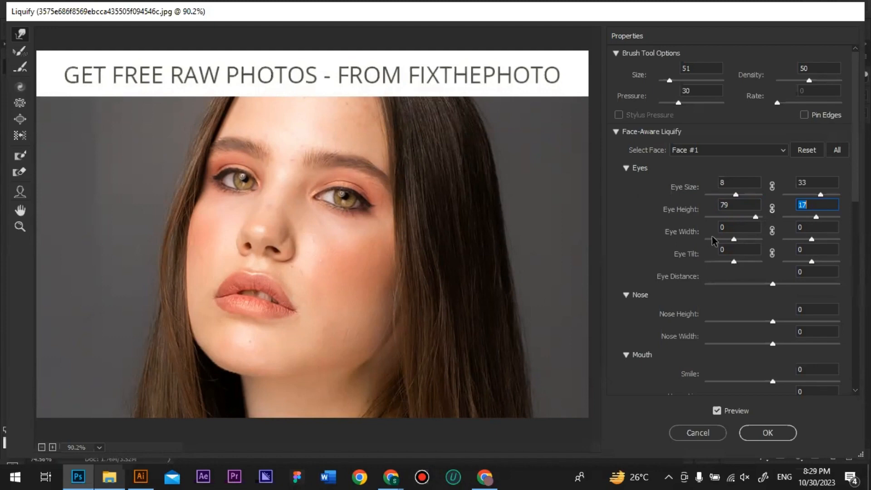
scroll(712, 240, "down", 1)
left_click_drag(734, 232, 687, 245)
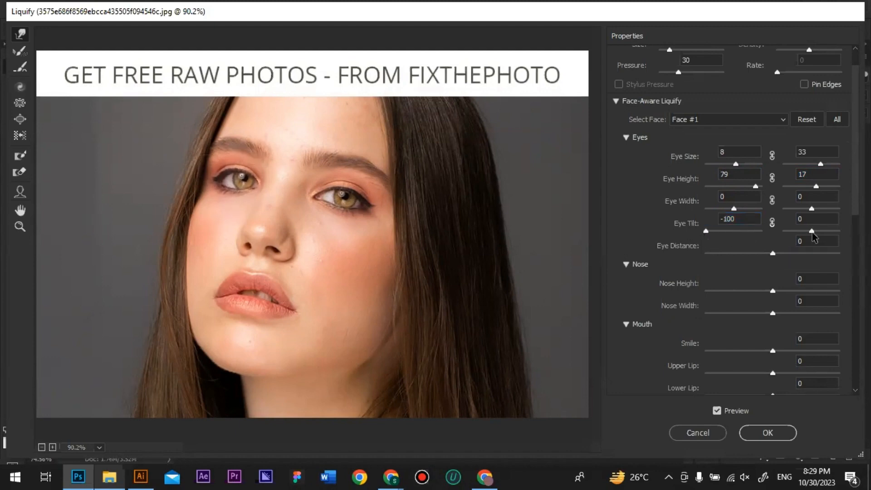
left_click_drag(812, 232, 832, 234)
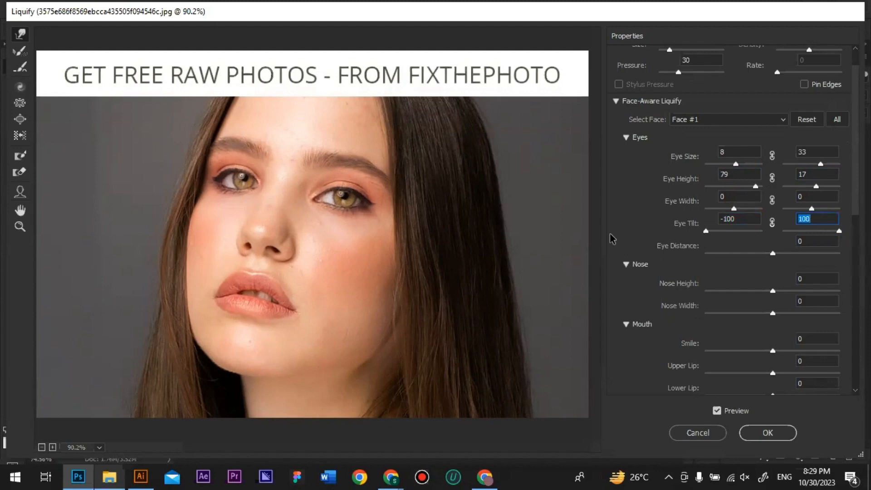
Step: Set Eye Tilt to 3 left and -43 right, Nose Height to -42, and Nose Width to -100
left_click_drag(706, 231, 721, 235)
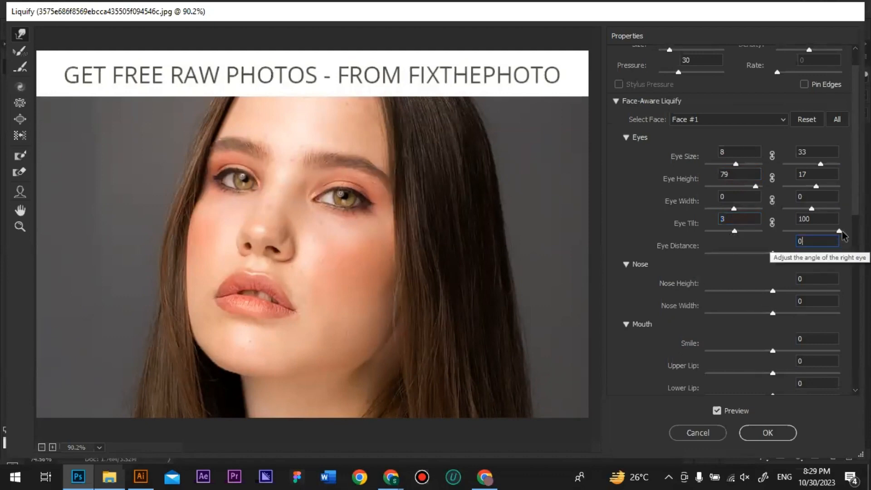
left_click_drag(839, 235, 803, 240)
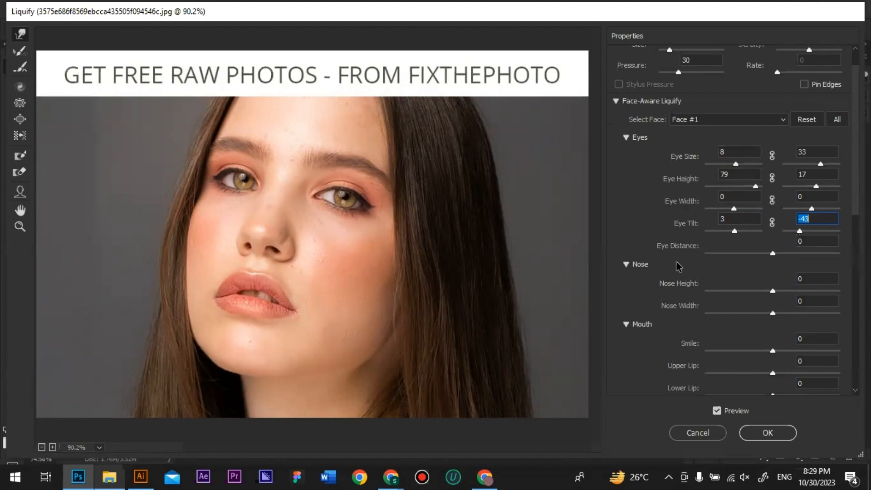
scroll(653, 266, "down", 1)
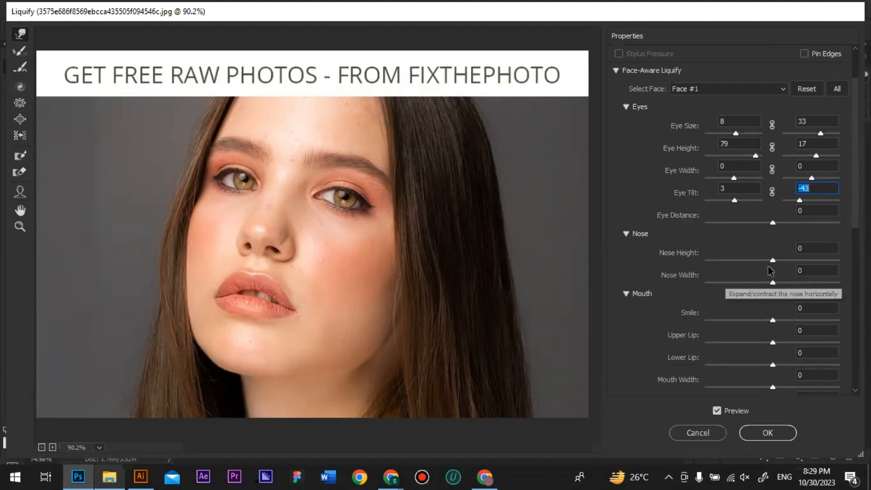
left_click_drag(772, 284, 725, 279)
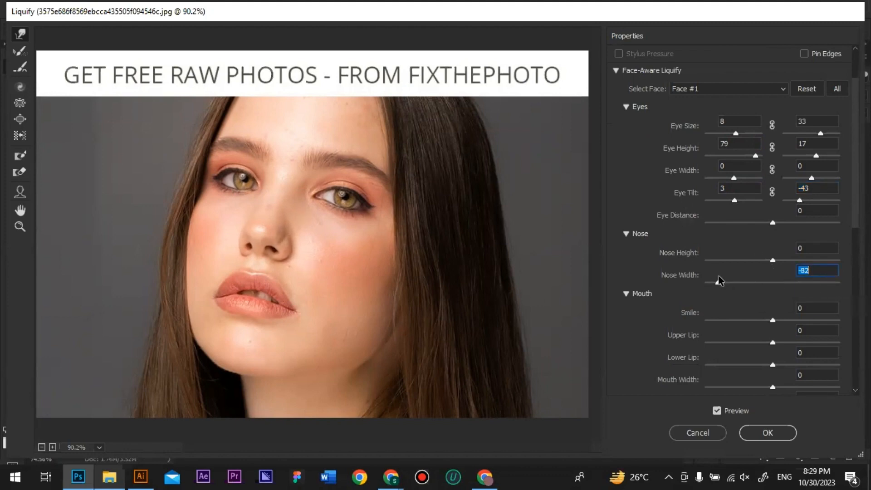
left_click_drag(772, 260, 707, 286)
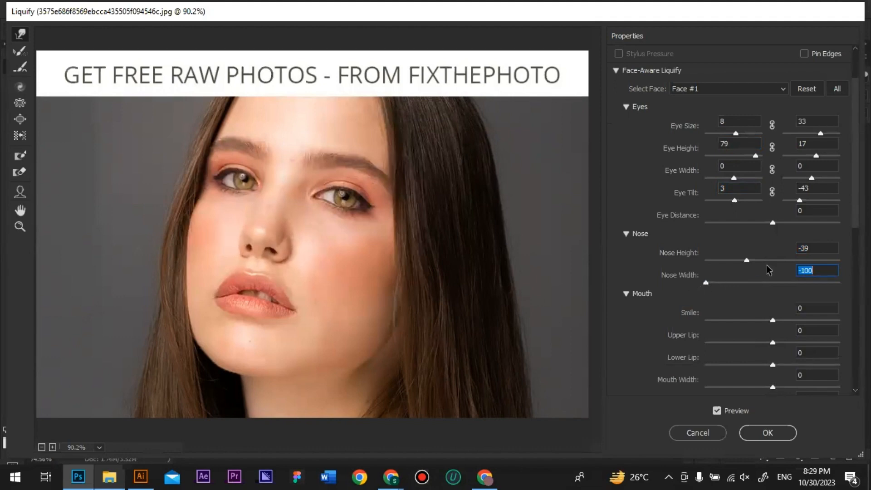
mouse_move(746, 260)
left_mouse_down()
mouse_move(768, 260)
mouse_move(744, 260)
left_mouse_up()
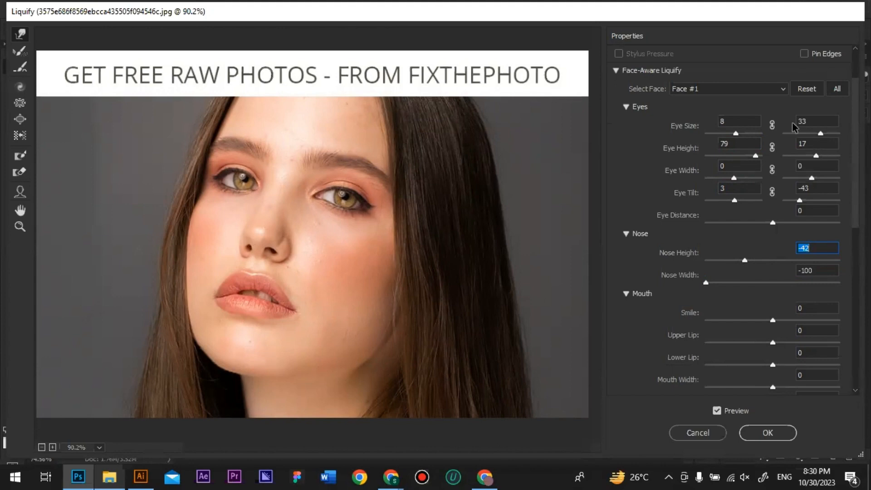
Step: Try mouth Smile values of -4 and 12, and return it to 0
scroll(668, 320, "down", 3)
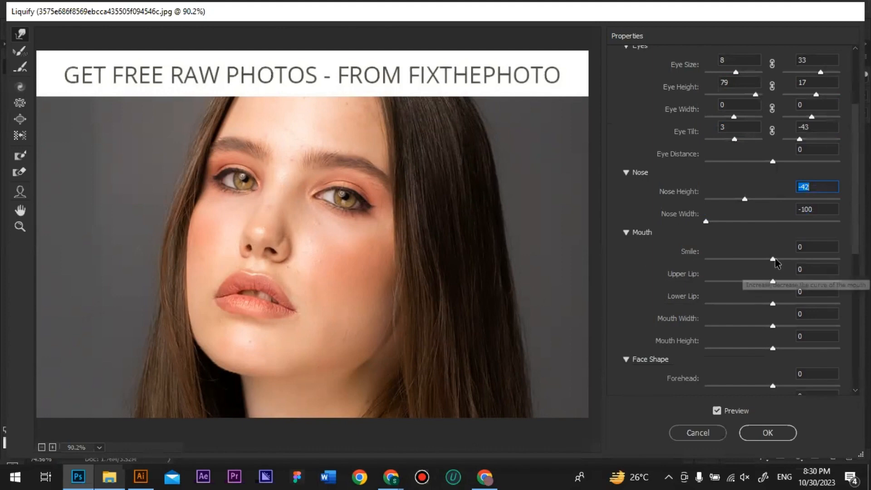
mouse_move(773, 259)
left_mouse_down()
mouse_move(844, 252)
mouse_move(722, 256)
mouse_move(776, 258)
left_mouse_up()
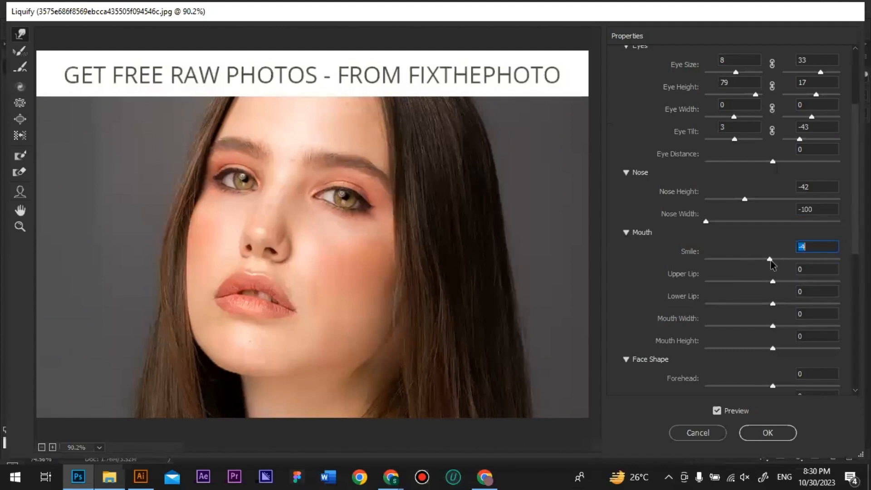
left_click_drag(771, 265, 775, 265)
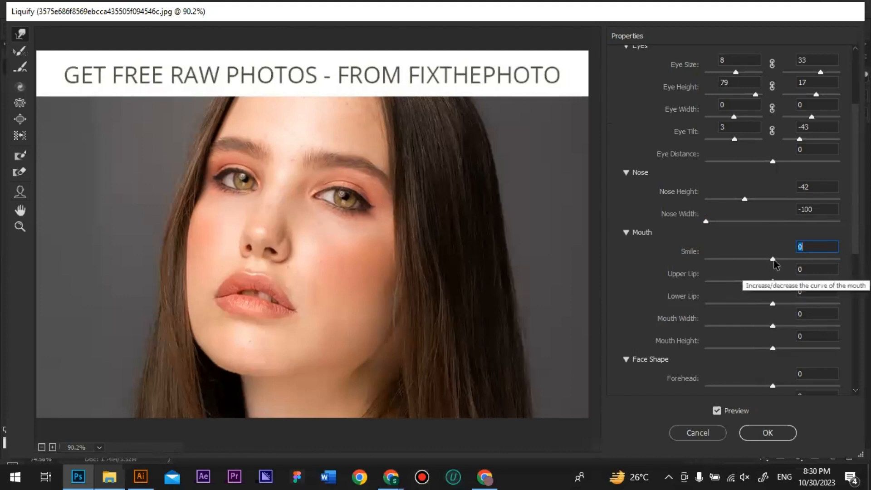
left_click_drag(774, 260, 789, 246)
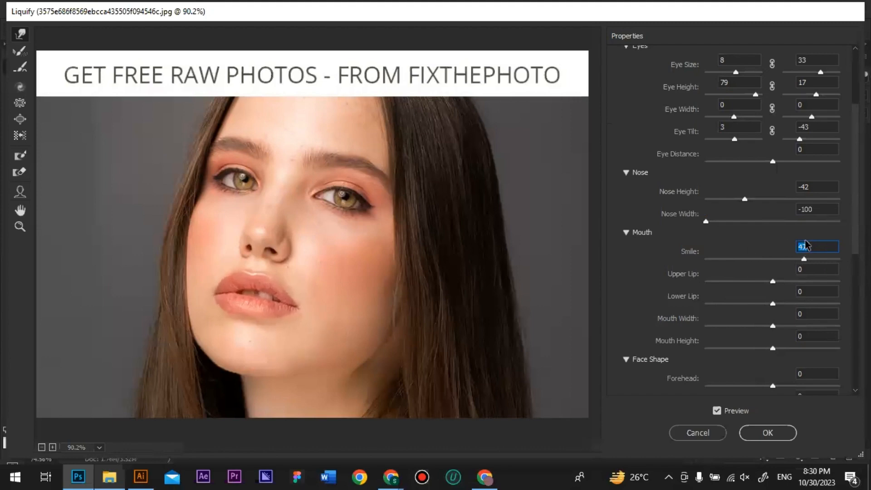
type("12")
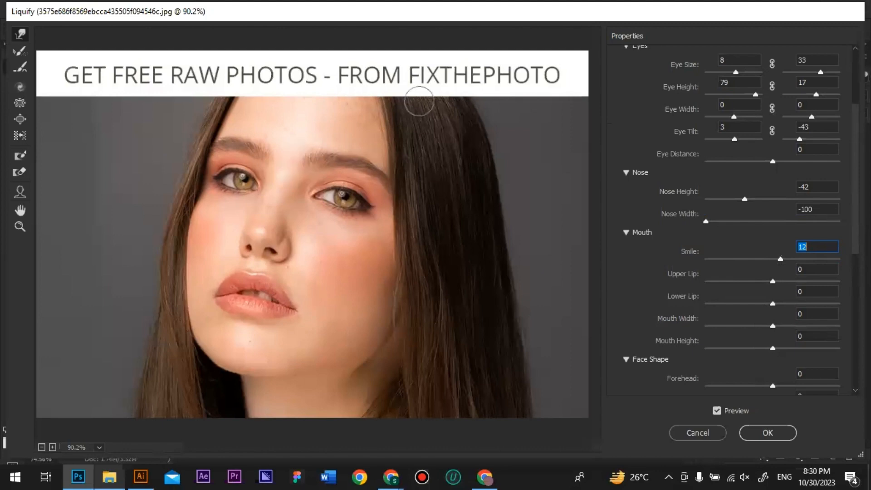
type("0")
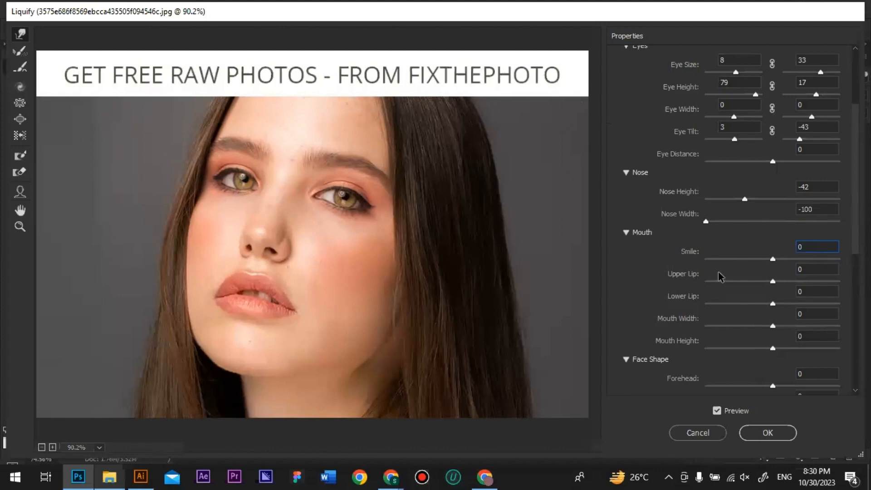
Step: Set Lower Lip to -32, Mouth Width to -25, and Mouth Height to -14, keeping Upper Lip at 0
left_click_drag(772, 281, 787, 302)
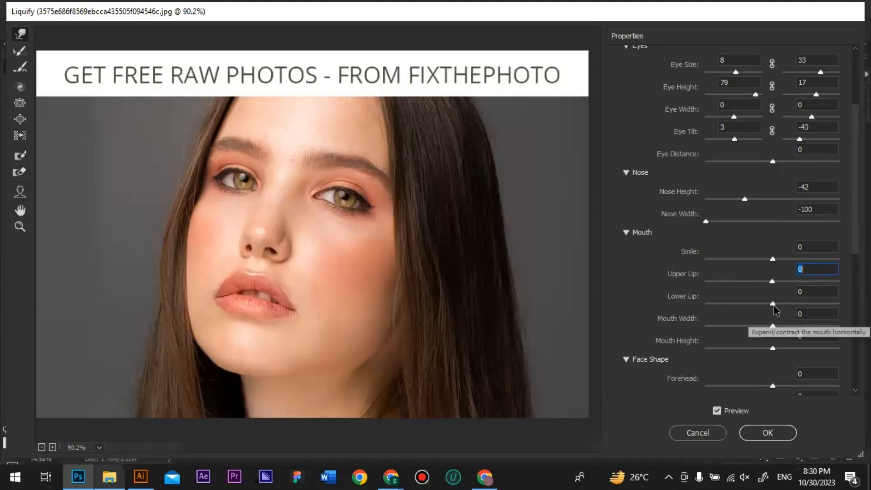
left_click_drag(773, 303, 746, 325)
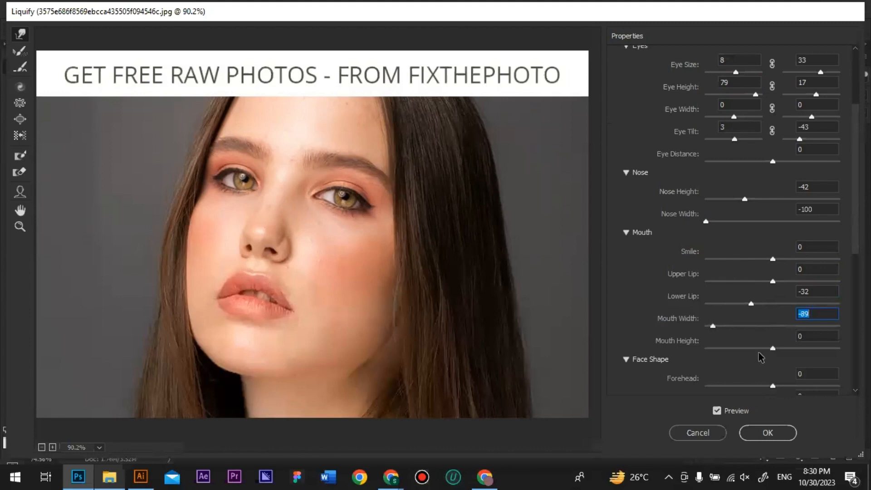
left_click_drag(773, 349, 733, 348)
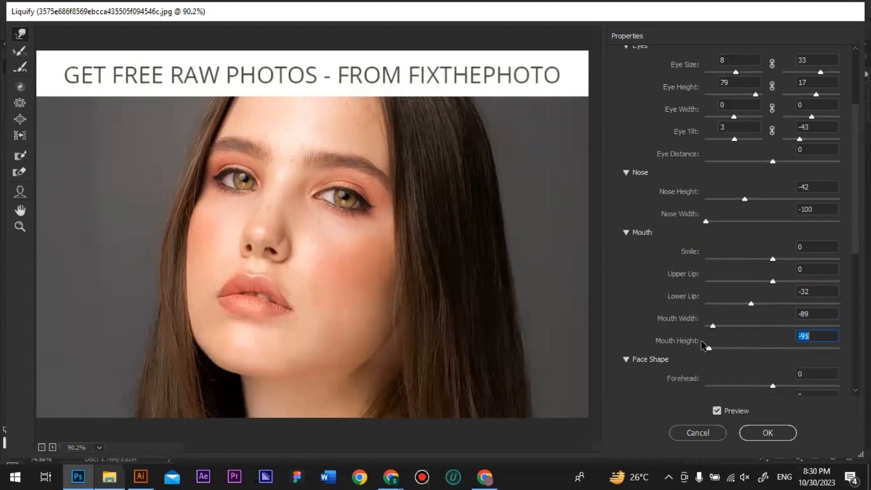
left_click_drag(666, 341, 747, 331)
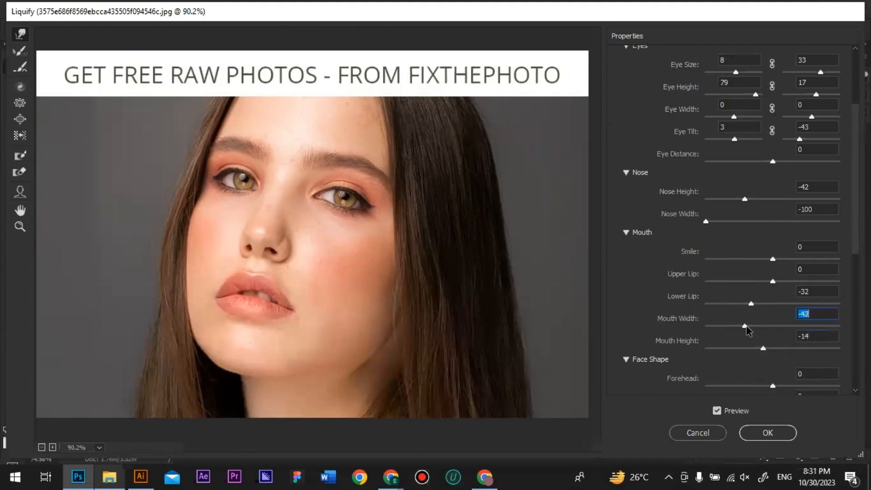
Step: Try Face Shape values of 5 for Forehead, 31 and 27 for Chin Height, and -55 for Jawline
scroll(672, 335, "down", 1)
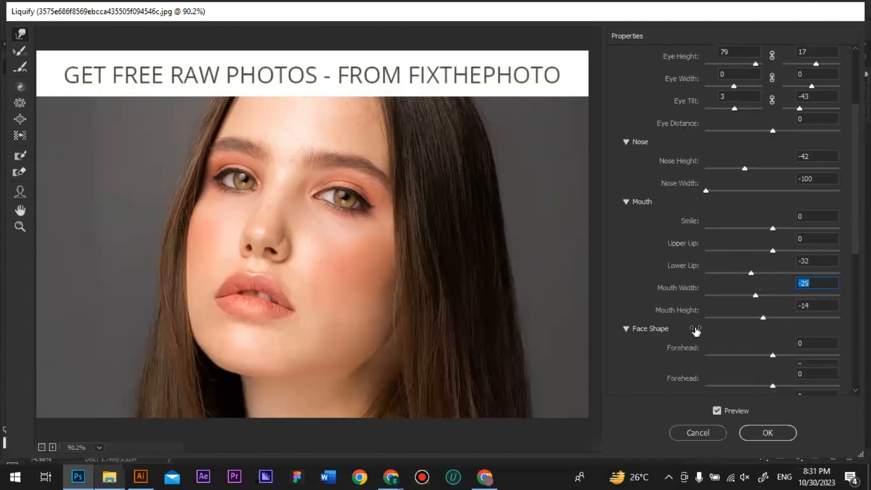
scroll(696, 331, "down", 2)
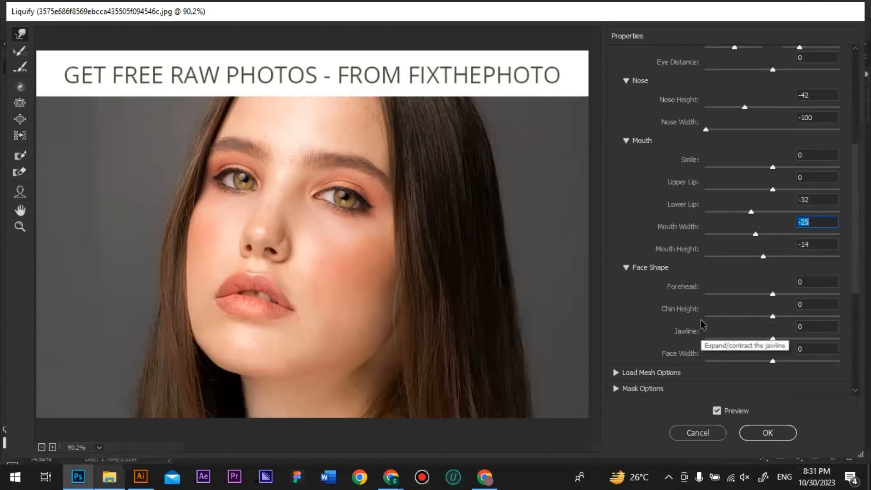
left_click(774, 295)
mouse_move(777, 300)
left_mouse_down()
mouse_move(797, 297)
mouse_move(747, 296)
mouse_move(818, 298)
mouse_move(747, 306)
mouse_move(830, 294)
mouse_move(744, 300)
mouse_move(797, 300)
mouse_move(780, 302)
mouse_move(807, 316)
mouse_move(845, 310)
mouse_move(778, 308)
mouse_move(818, 303)
mouse_move(835, 314)
mouse_move(794, 298)
left_mouse_up()
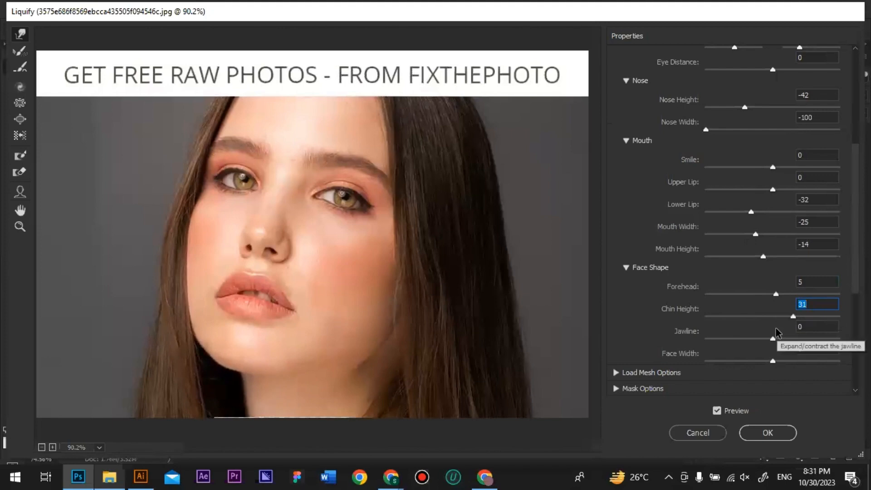
left_click_drag(773, 339, 738, 326)
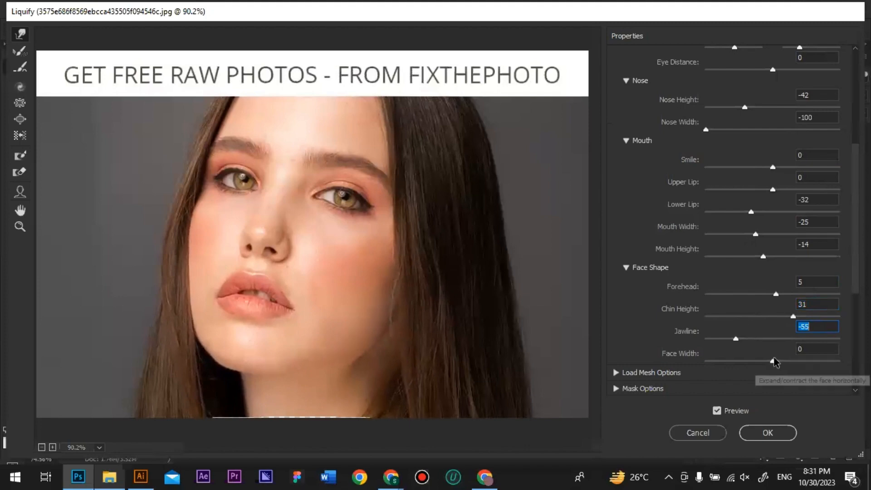
left_click(793, 317)
mouse_move(793, 316)
left_mouse_down()
mouse_move(767, 318)
mouse_move(799, 317)
mouse_move(790, 317)
left_mouse_up()
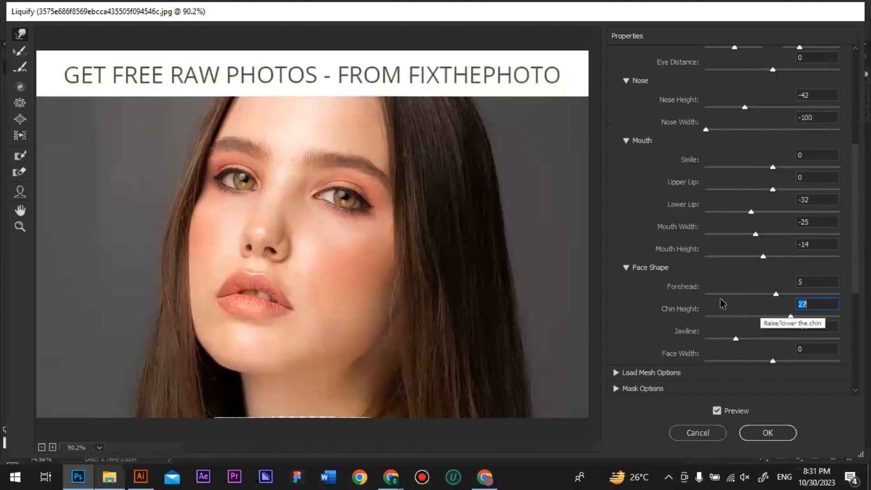
Step: Set Forehead to -3, Chin Height to 0, Jawline to -47, and Face Width to -21, and apply the Liquify filter
left_click_drag(776, 294, 773, 318)
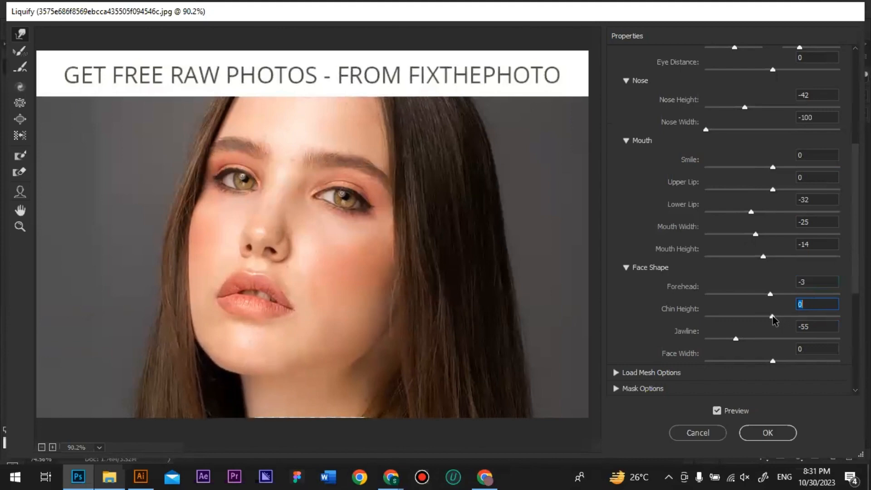
mouse_move(736, 339)
left_mouse_down()
mouse_move(721, 338)
mouse_move(730, 339)
left_mouse_up()
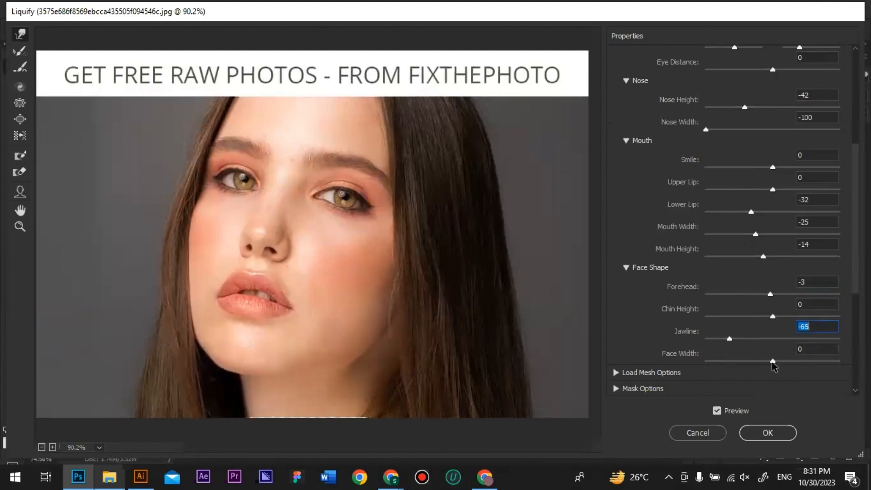
left_click_drag(773, 361, 742, 356)
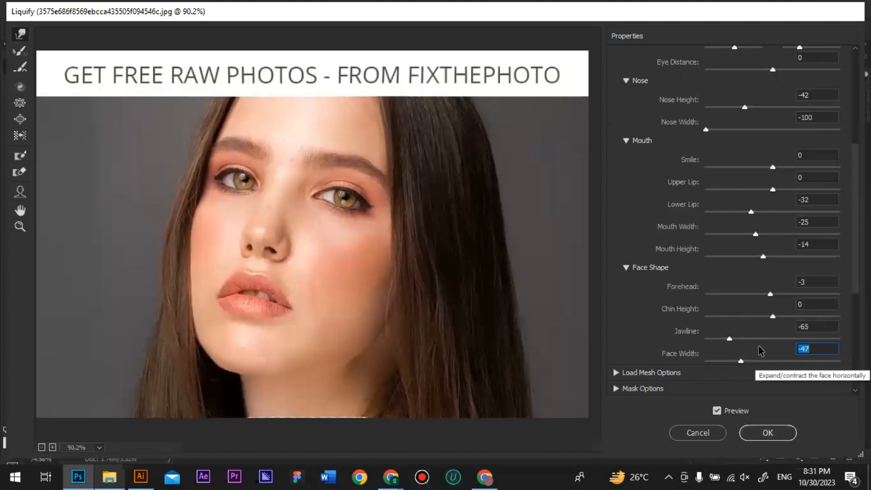
left_click_drag(741, 361, 743, 340)
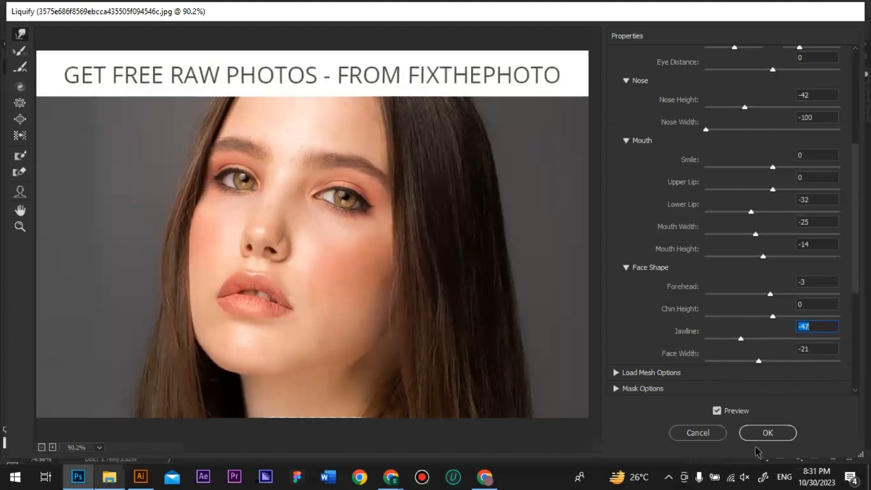
left_click(755, 433)
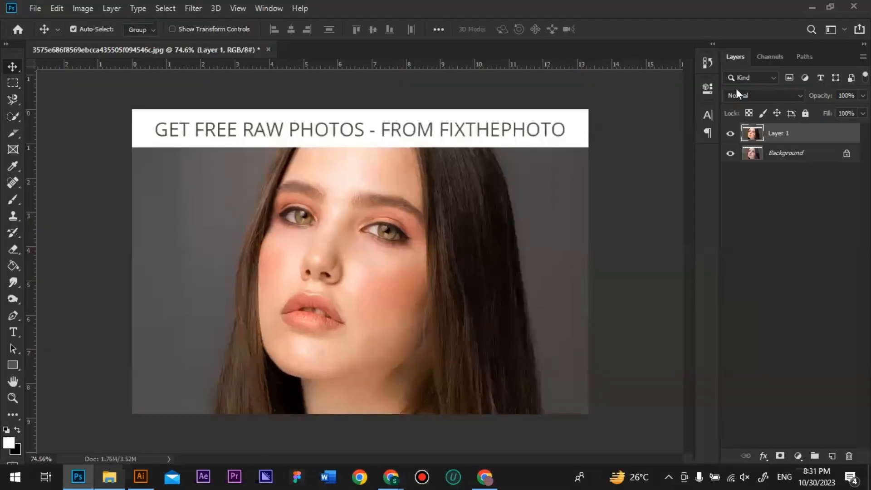
Step: Toggle the visibility of Layer 1 several times to compare the retouched face with the original, leaving the layer shown
left_click(735, 137)
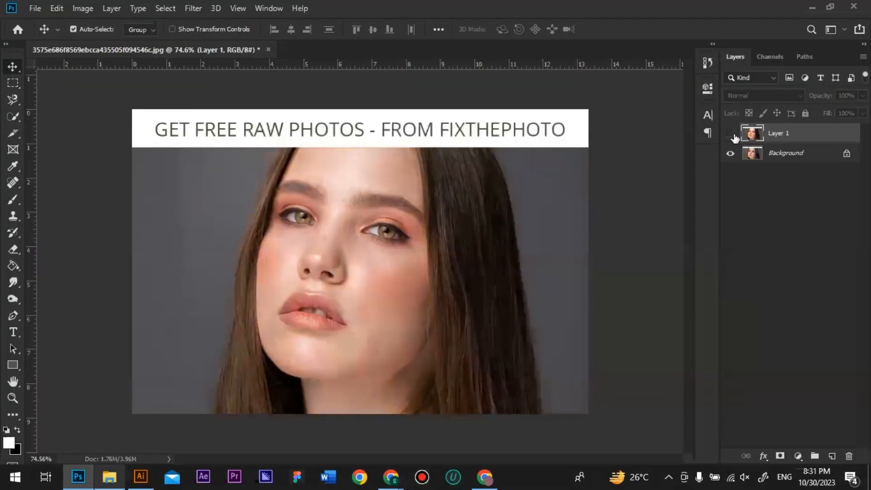
left_click(735, 137)
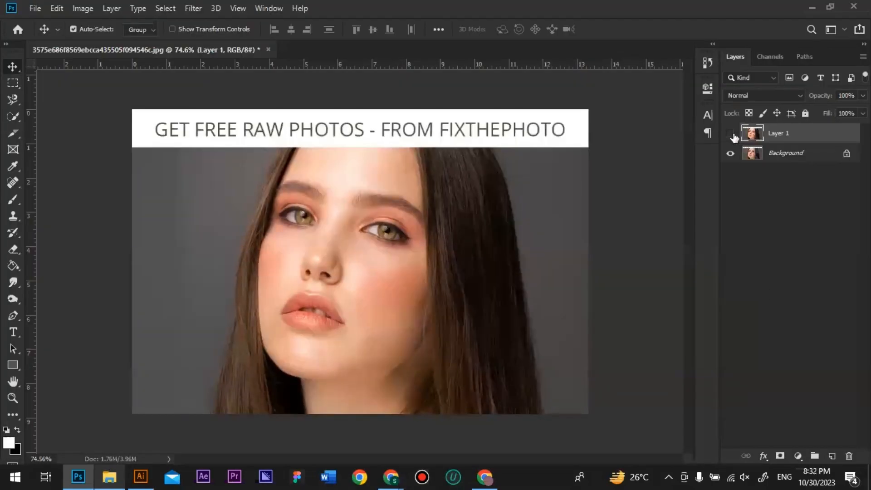
left_click(735, 137)
left_click(735, 137)
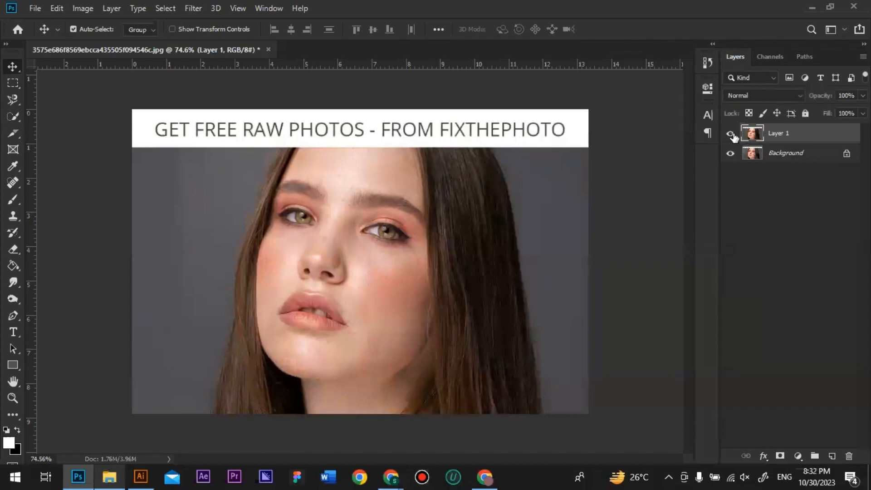
left_click(730, 133)
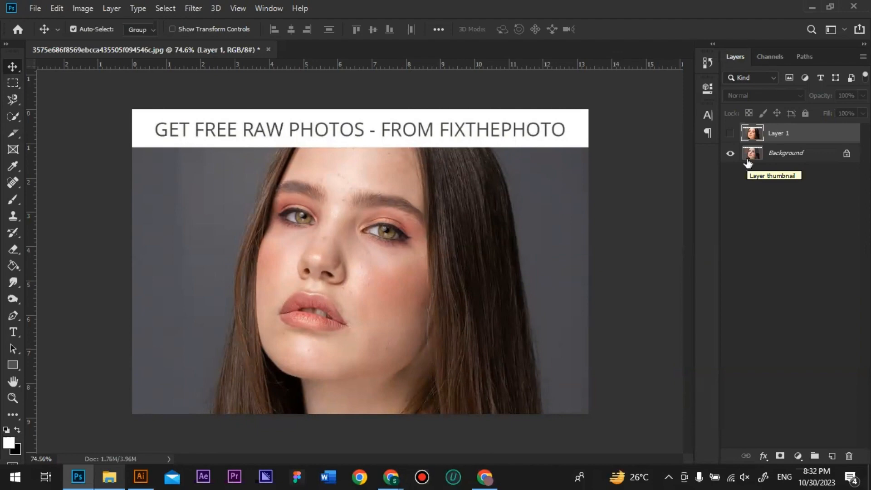
left_click(730, 135)
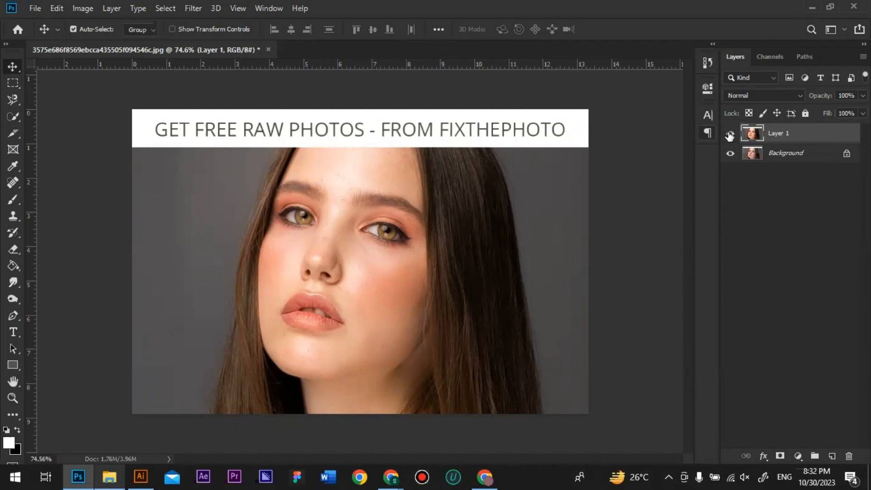
Step: Soften the skin on the lower cheek and chin with a 50-pixel Blur tool at 100% strength
scroll(361, 310, "up", 8)
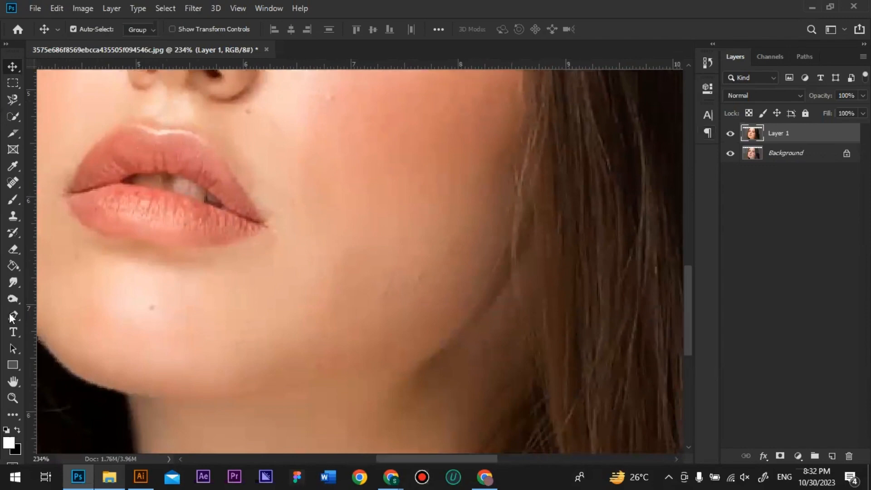
left_click(13, 298)
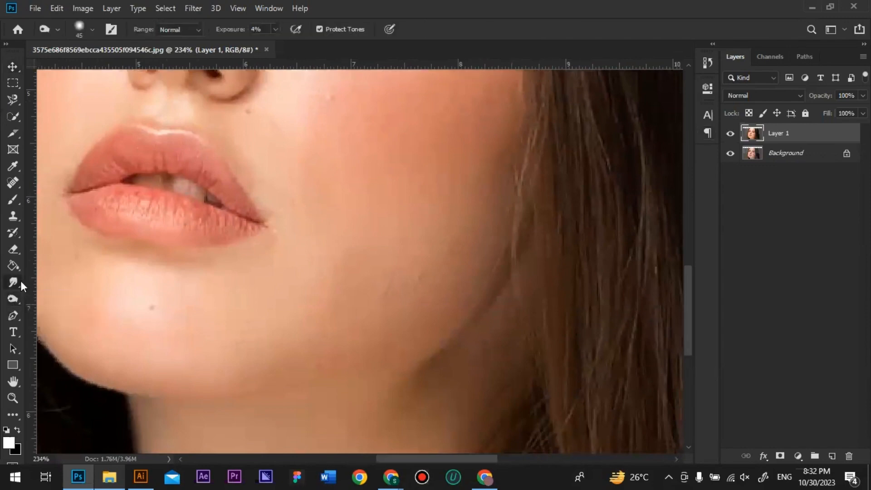
right_click(21, 282)
left_click(67, 284)
left_click_drag(370, 290, 186, 274)
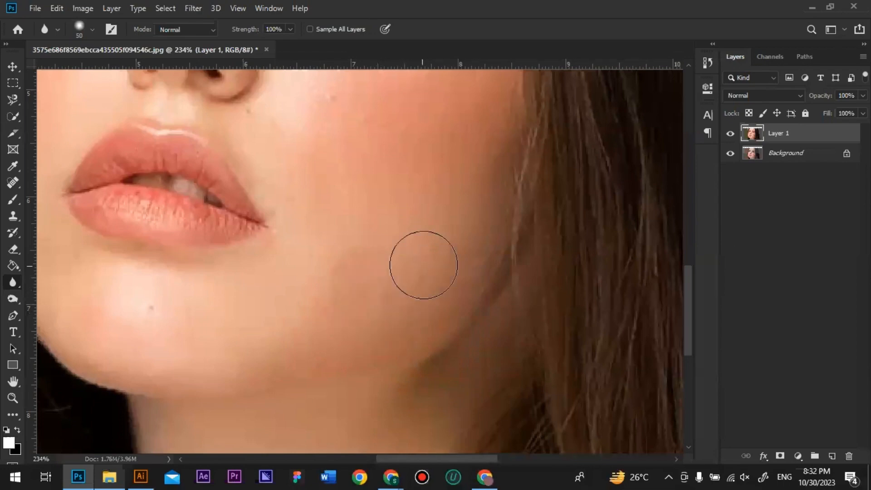
Step: Heal the small blemishes on the cheek beside the nose with a 26-pixel Spot Healing Brush set to Content-Aware
scroll(331, 213, "up", 3)
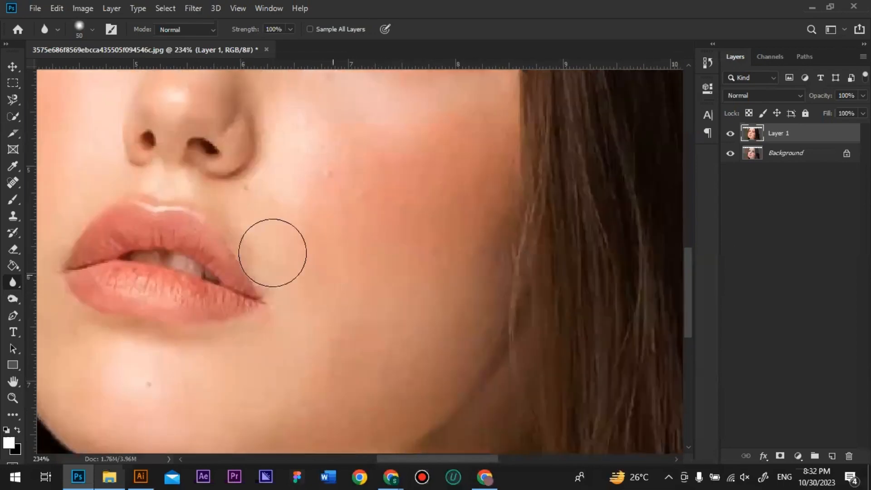
left_click(13, 182)
left_click_drag(352, 191, 272, 193)
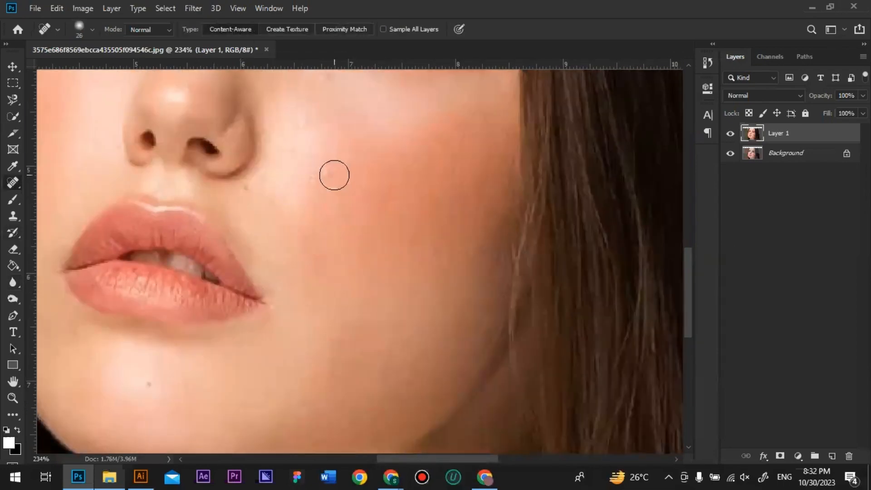
left_click(334, 175)
Step: Heal the spots across the forehead above the brows using the 26-pixel Spot Healing Brush
scroll(358, 216, "down", 2)
mouse_move(358, 216)
left_mouse_down()
mouse_move(385, 404)
mouse_move(375, 443)
left_mouse_up()
scroll(342, 284, "up", 4)
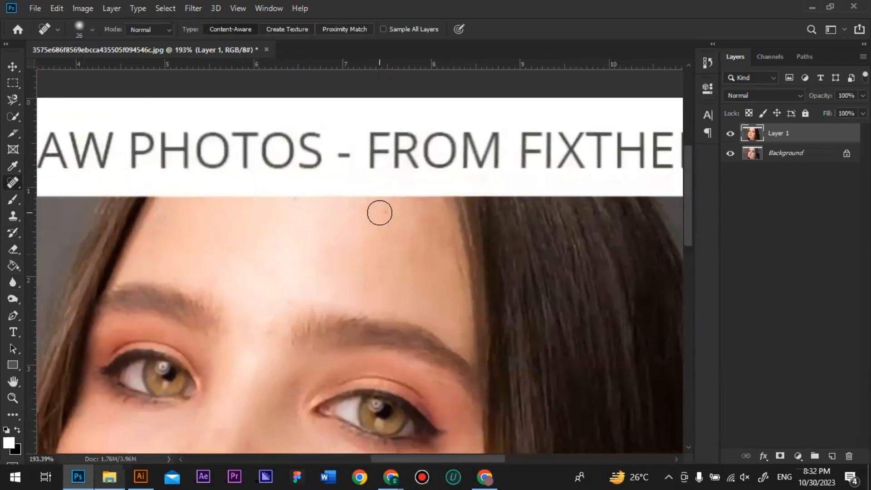
left_click(379, 212)
mouse_move(422, 212)
left_mouse_down()
mouse_move(396, 248)
mouse_move(425, 264)
mouse_move(431, 298)
left_mouse_up()
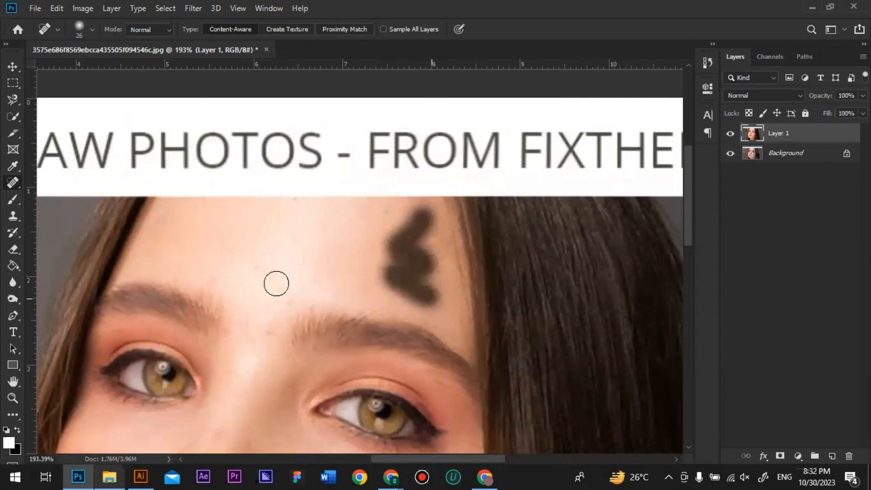
left_click(217, 274)
mouse_move(356, 258)
left_mouse_down()
mouse_move(364, 262)
mouse_move(367, 186)
mouse_move(362, 313)
left_mouse_up()
Step: Even out the forehead skin near the hairline beside the dark hair with the Spot Healing Brush enlarged to 39 pixels
left_click(421, 234)
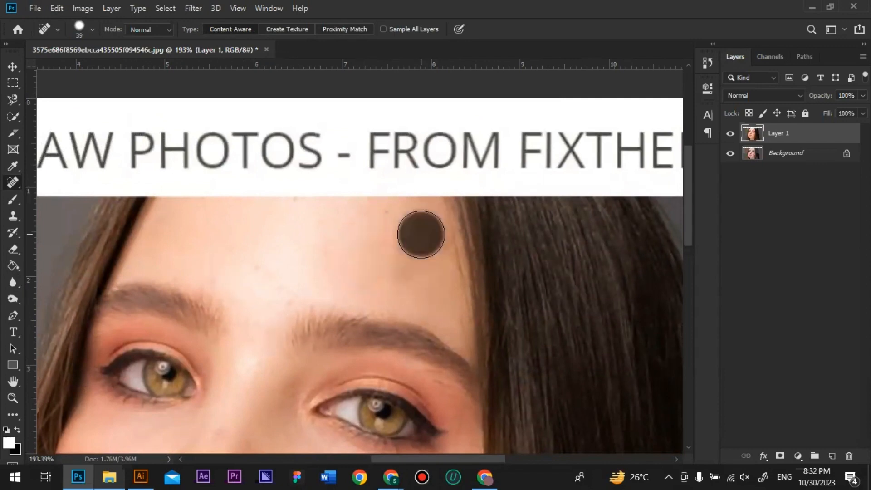
left_click(415, 267)
left_click(426, 274)
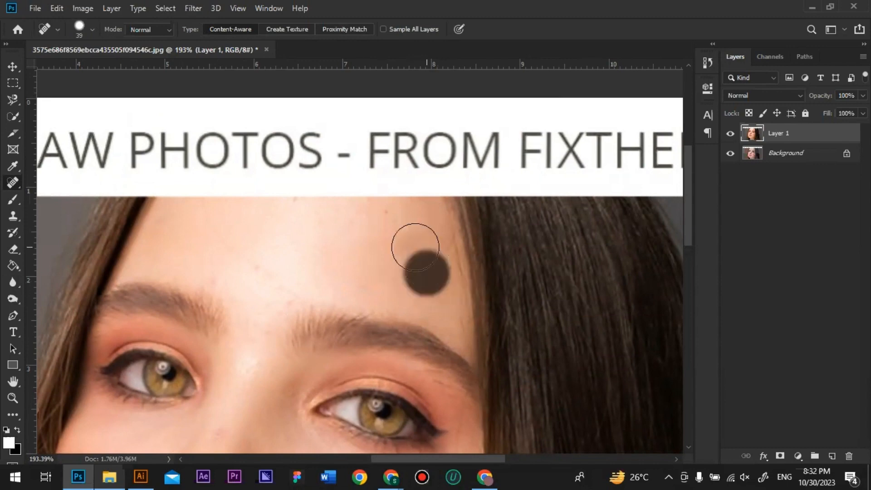
left_click(408, 249)
Step: Heal the skin between the brows, then the nose bridge with the Spot Healing Brush reduced to 27 pixels
scroll(305, 293, "down", 1)
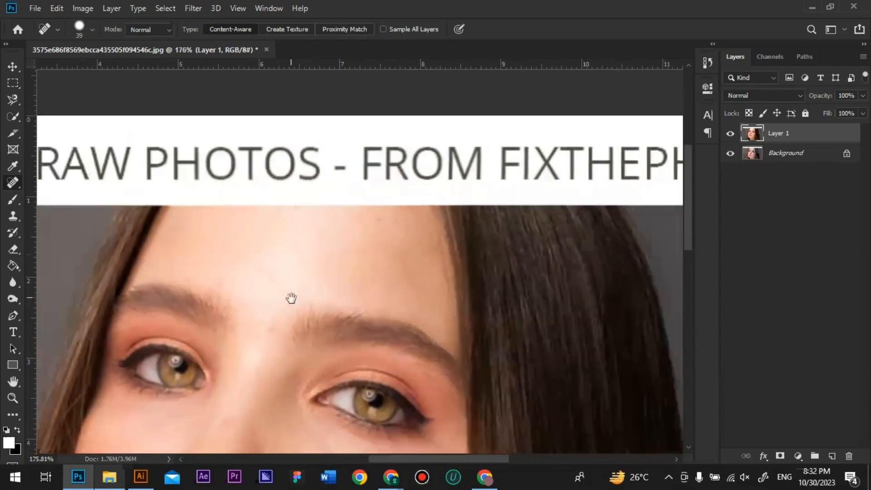
left_click_drag(290, 297, 431, 225)
left_click(533, 198)
left_click(425, 227)
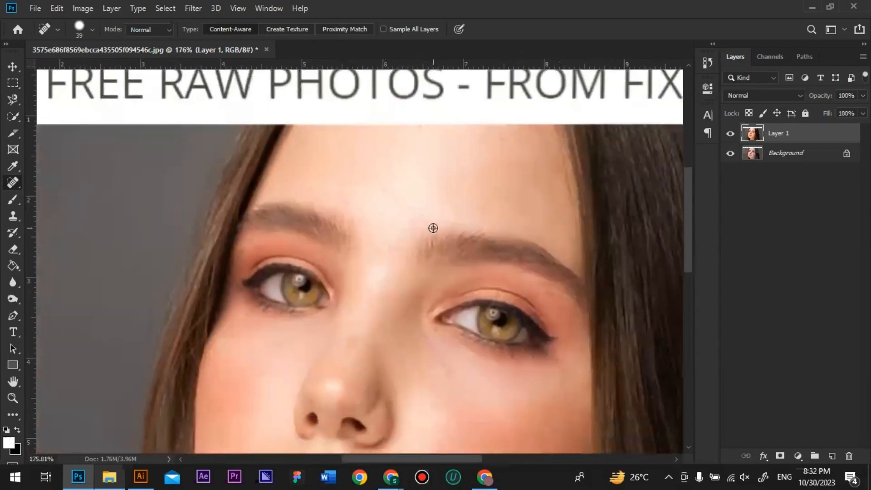
scroll(432, 227, "down", 1)
left_click_drag(498, 204, 481, 66)
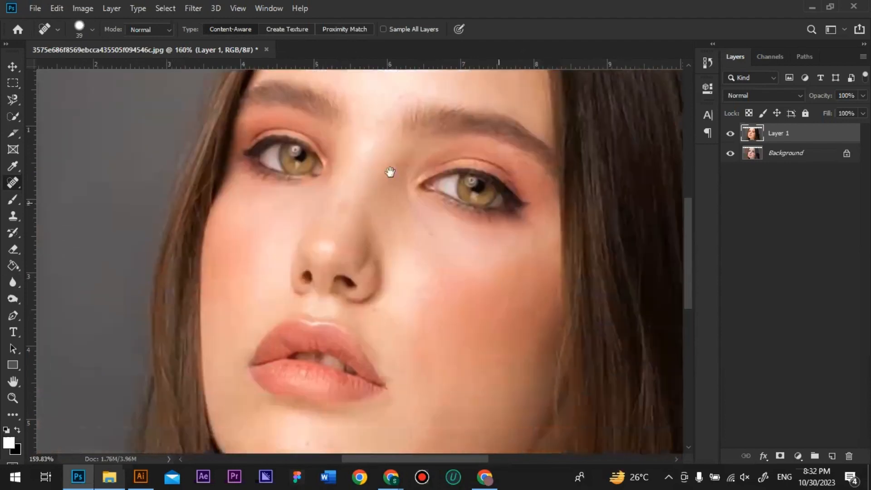
mouse_move(386, 190)
left_mouse_down()
mouse_move(419, 171)
mouse_move(372, 187)
left_mouse_up()
left_click(372, 186)
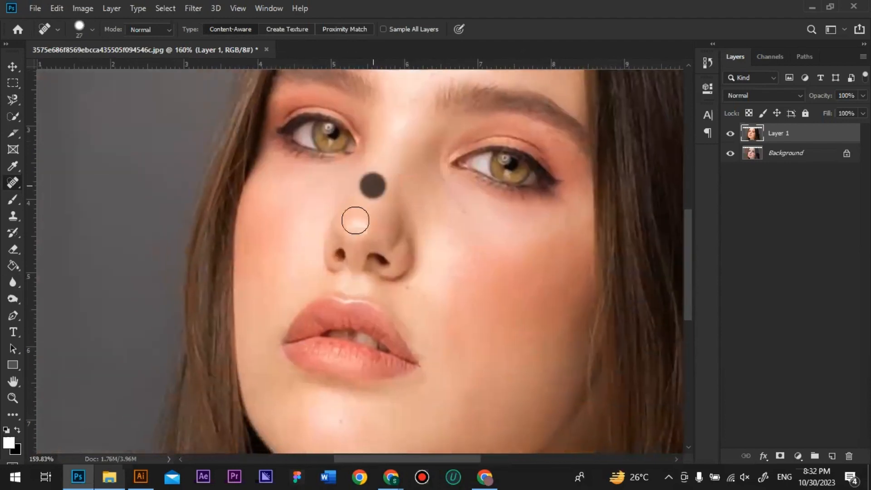
scroll(442, 318, "down", 1)
left_click_drag(454, 333, 438, 198)
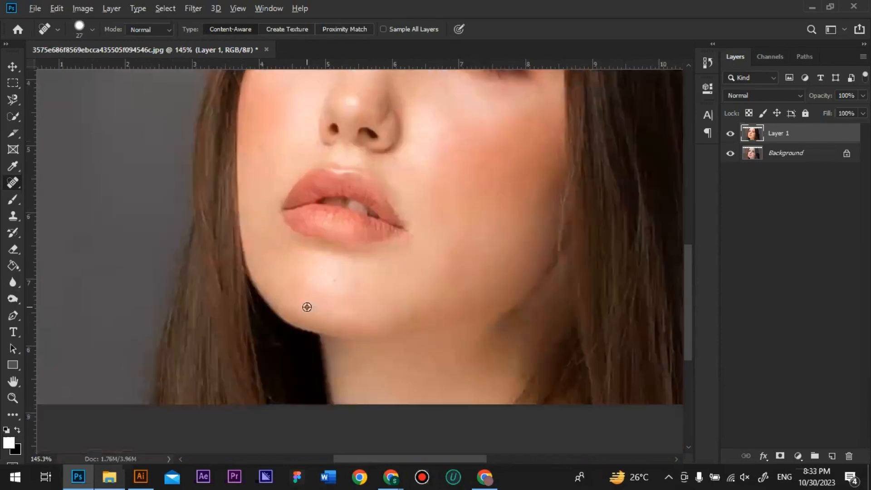
scroll(308, 307, "down", 5)
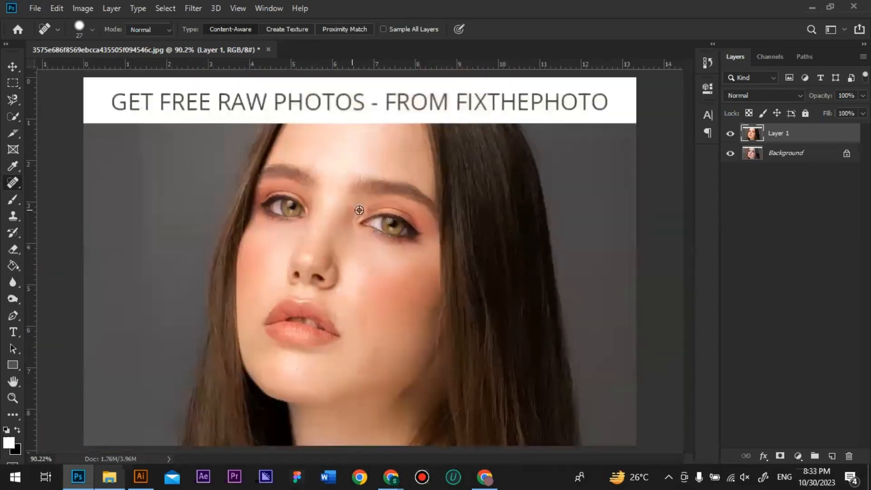
Step: Darken the eyebrow and both eyes with the Burn tool at 4% exposure
scroll(399, 209, "up", 4)
left_click(11, 285)
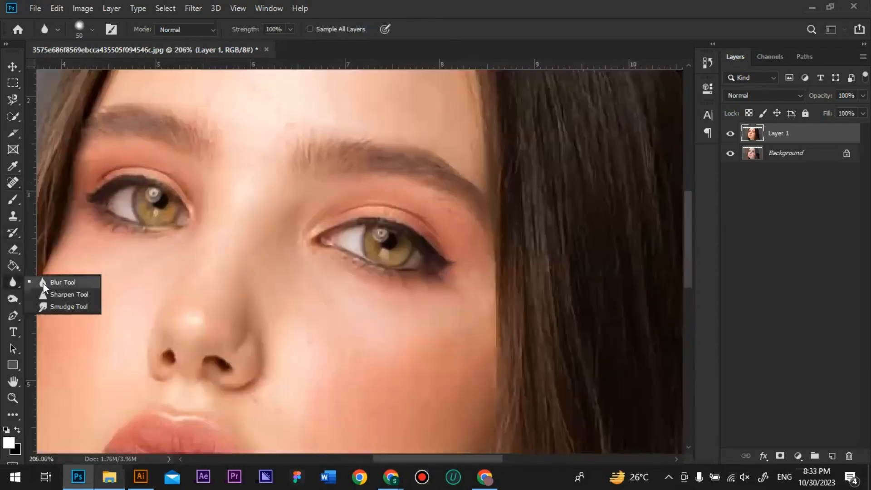
left_click_drag(13, 299, 44, 300)
left_click(69, 309)
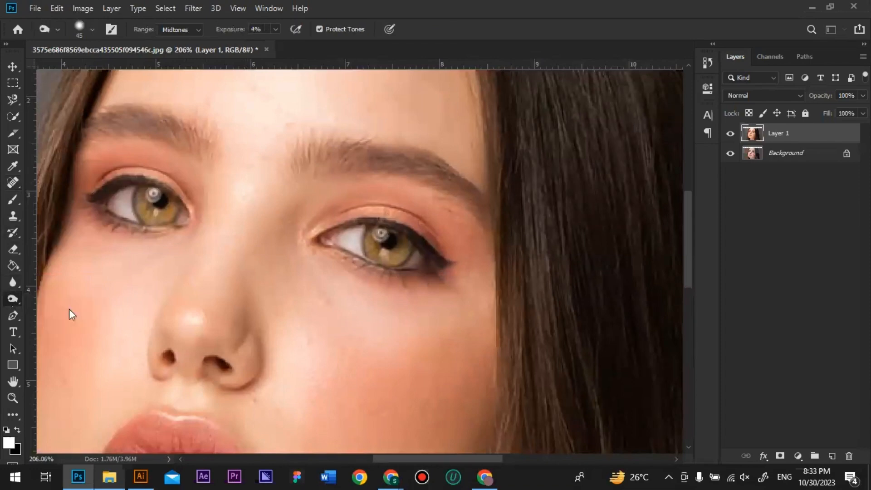
mouse_move(339, 156)
left_mouse_down()
mouse_move(328, 157)
mouse_move(402, 163)
mouse_move(493, 202)
mouse_move(321, 159)
mouse_move(291, 163)
left_mouse_up()
mouse_move(376, 248)
left_mouse_down()
mouse_move(382, 235)
mouse_move(354, 232)
mouse_move(439, 257)
mouse_move(374, 262)
mouse_move(385, 269)
mouse_move(440, 268)
left_mouse_up()
mouse_move(134, 200)
left_mouse_down()
mouse_move(167, 206)
mouse_move(160, 195)
left_mouse_up()
Step: Undo the last change and sharpen the eye details with a 23-pixel Sharpen tool at 59% strength
left_click(13, 282)
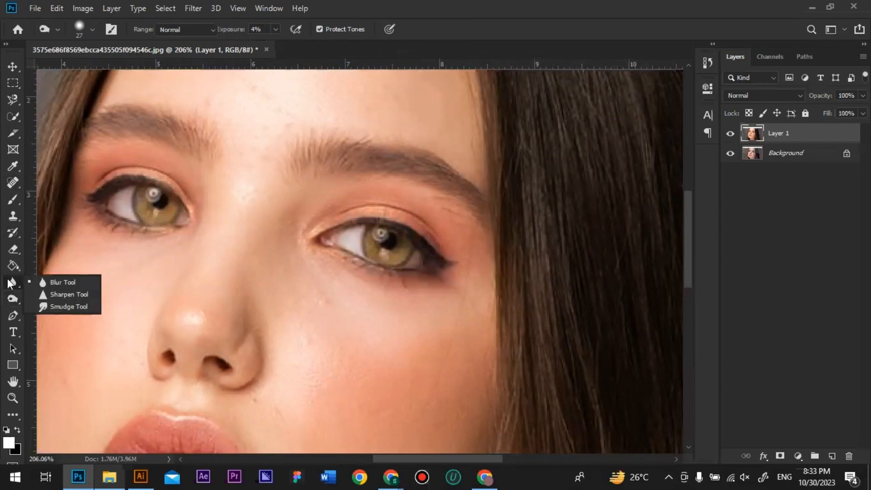
left_click(59, 294)
key("ctrl+z")
mouse_move(167, 195)
left_mouse_down()
mouse_move(142, 198)
mouse_move(169, 226)
left_mouse_up()
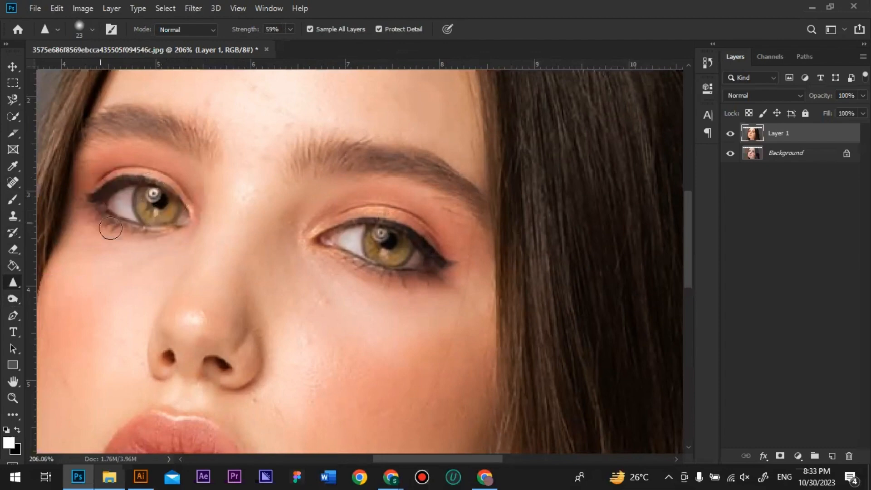
Step: Hide and show Layer 1 to compare the healed and sharpened face with the original
scroll(318, 200, "down", 5)
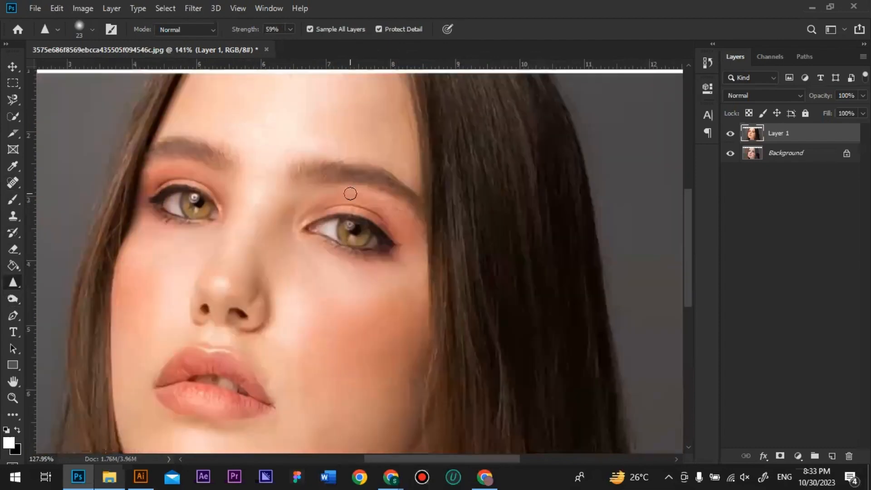
scroll(350, 191, "up", 3)
left_click(730, 133)
left_click(730, 135)
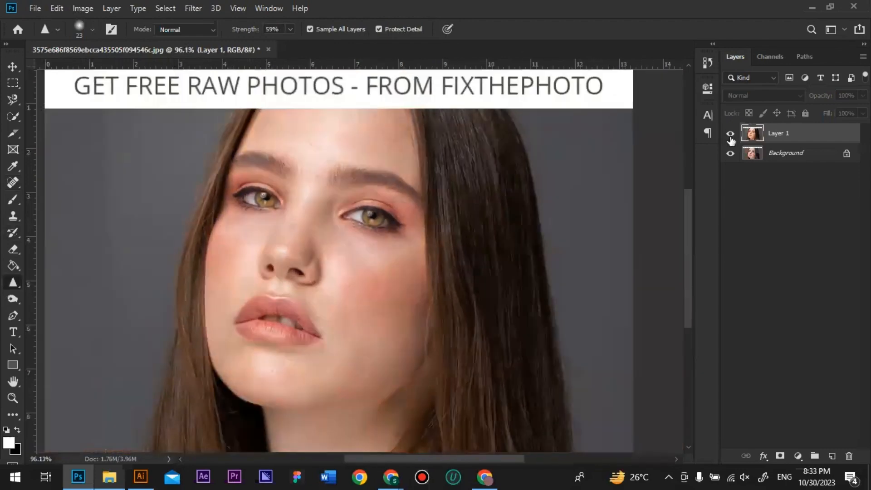
scroll(357, 229, "down", 1)
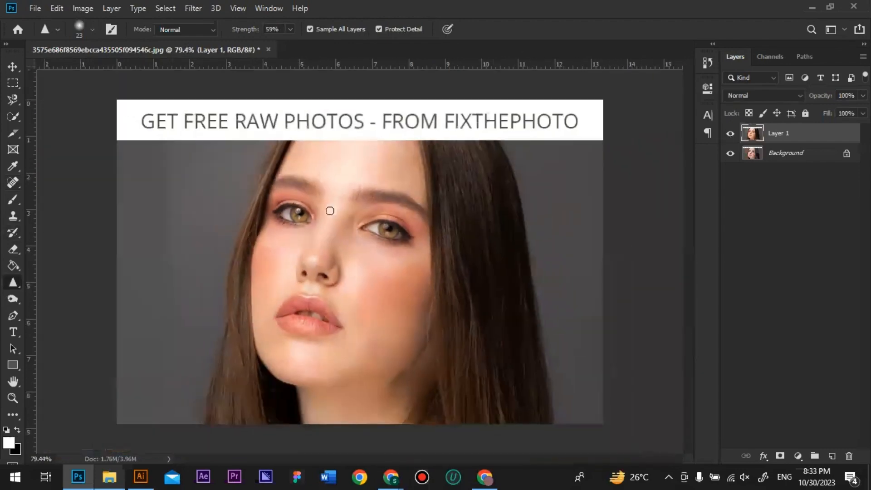
Step: Burn the eyebrows lightly with a 27-pixel Burn tool set to Midtones at 4% exposure
scroll(305, 196, "up", 4)
left_click(12, 300)
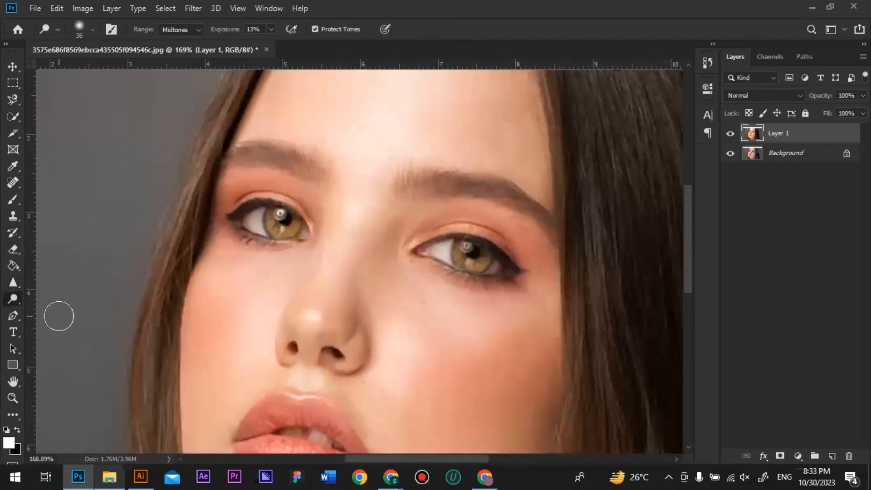
right_click(12, 312)
left_click(56, 311)
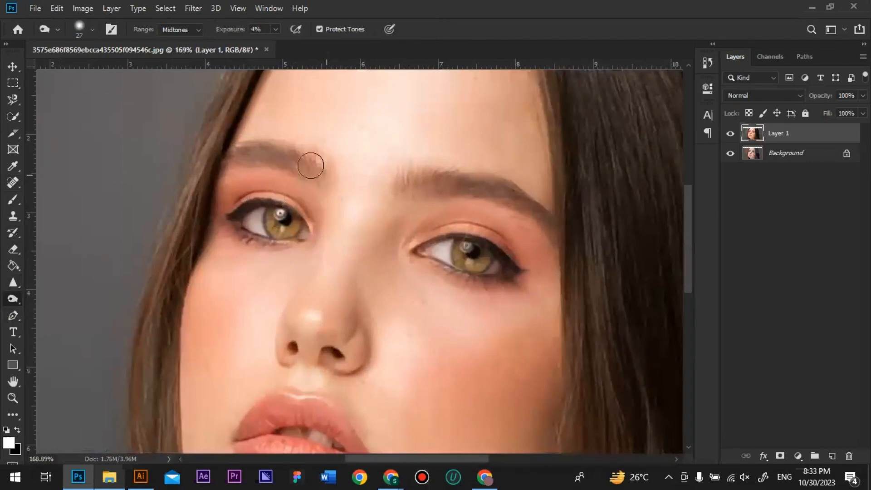
Step: Sharpen the eyebrow hairs with the Sharpen tool at 59% strength and Protect Detail enabled
left_click(12, 282)
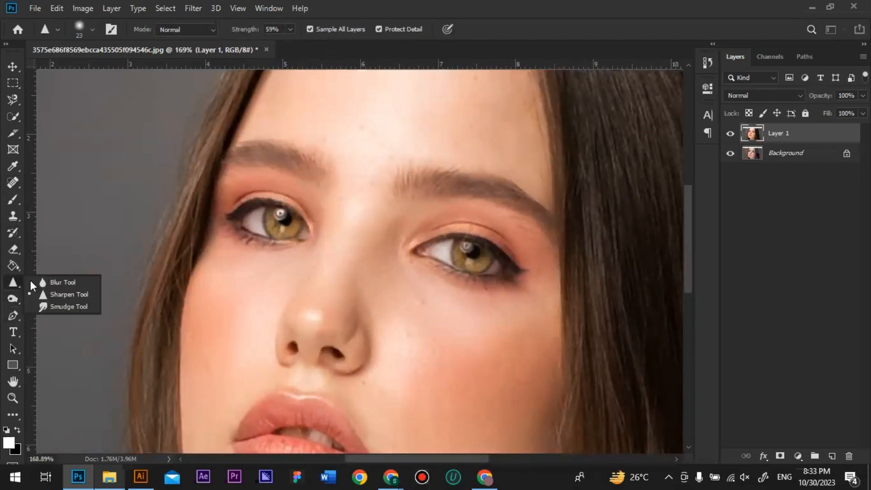
left_click(63, 282)
right_click(12, 283)
left_click(64, 295)
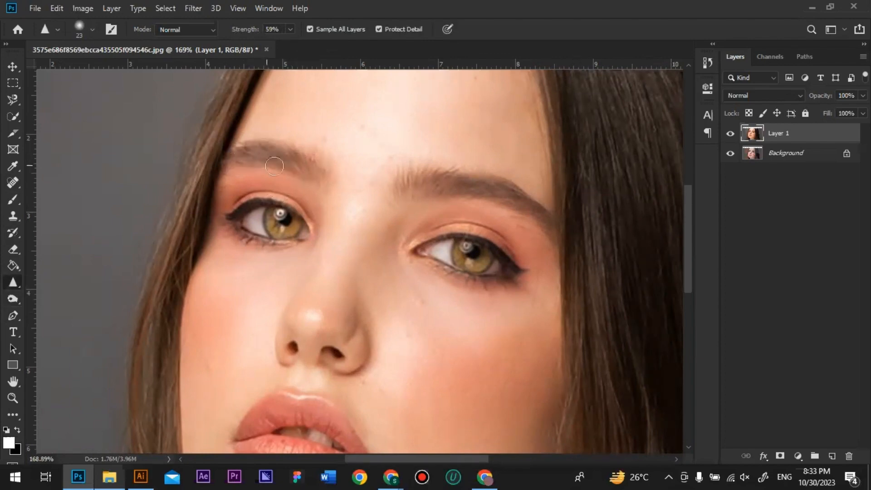
Step: Switch to the Move tool and toggle Layer 1's visibility repeatedly to compare the finished retouch with the original, leaving the layer shown
scroll(285, 250, "down", 5)
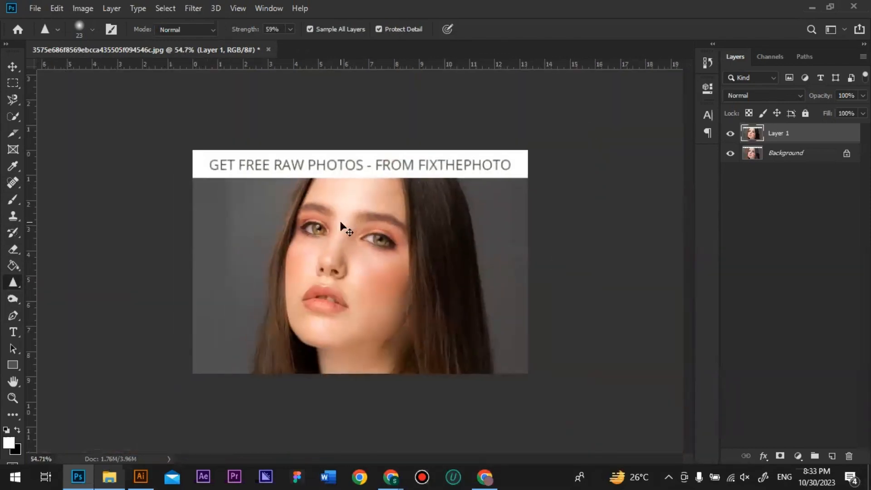
scroll(338, 232, "up", 2)
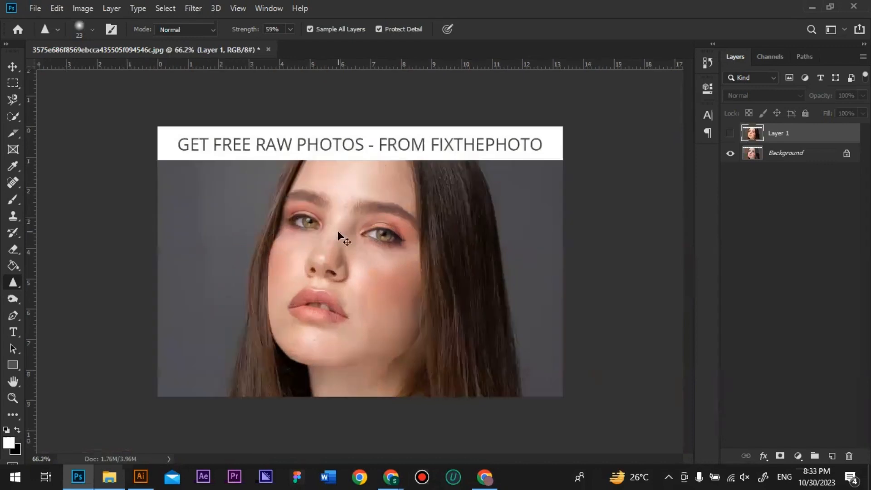
key("ctrl+comma")
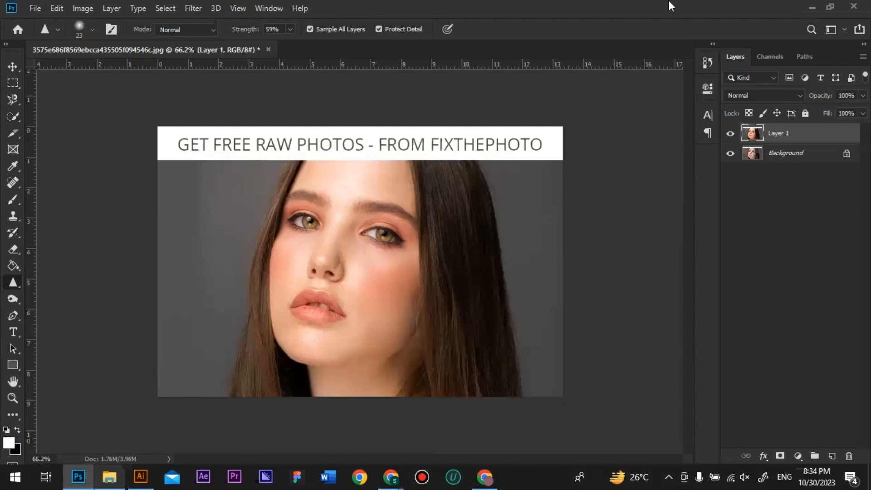
left_click(13, 67)
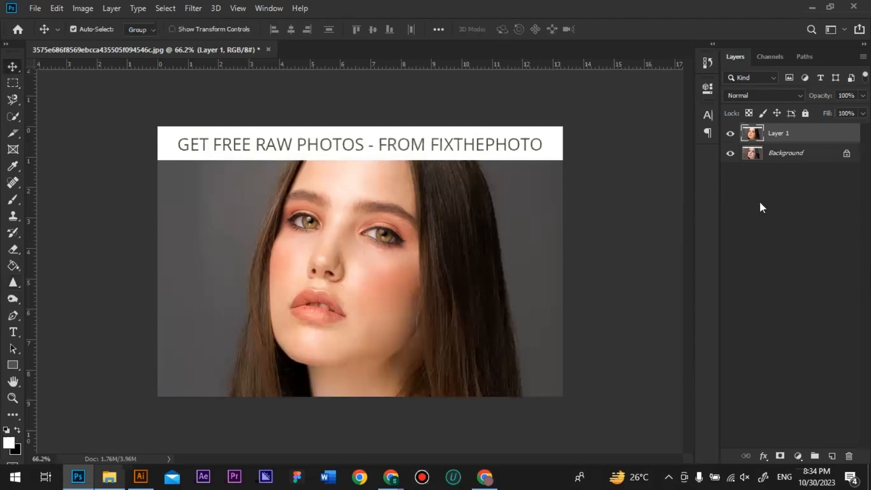
left_click(730, 133)
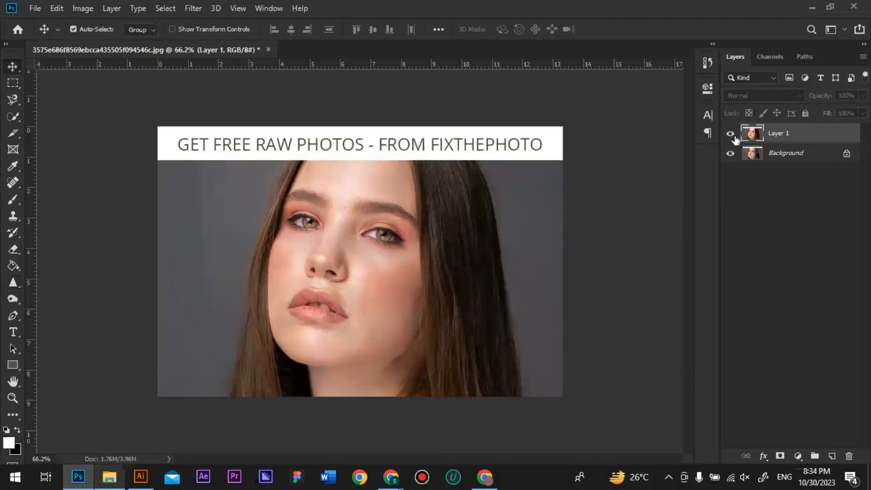
left_click(732, 135)
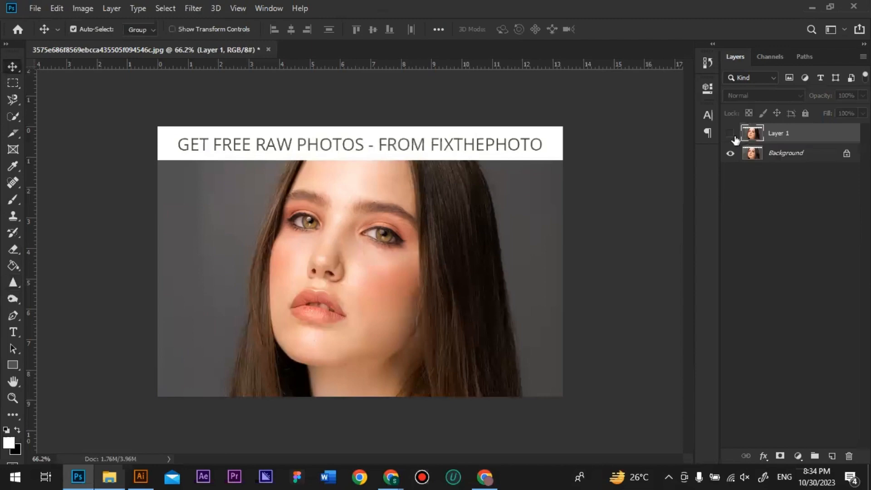
left_click(731, 134)
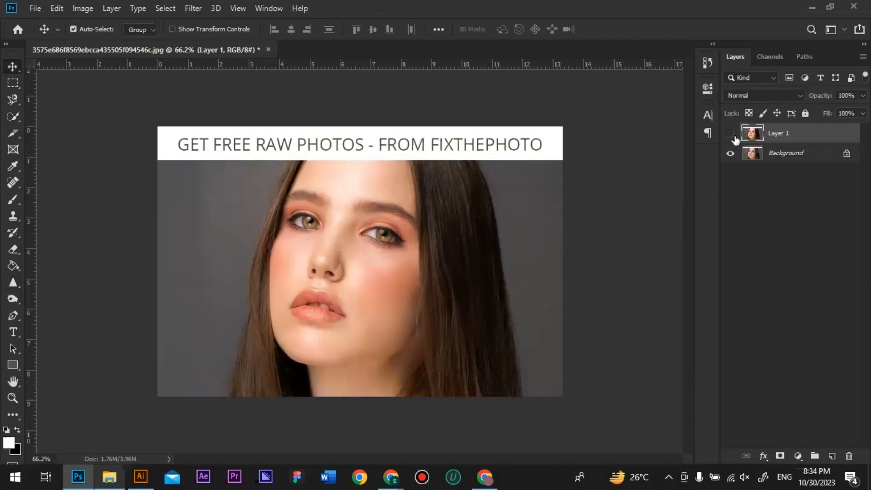
left_click(730, 133)
left_click(733, 133)
left_click(734, 133)
left_click(733, 134)
left_click(733, 135)
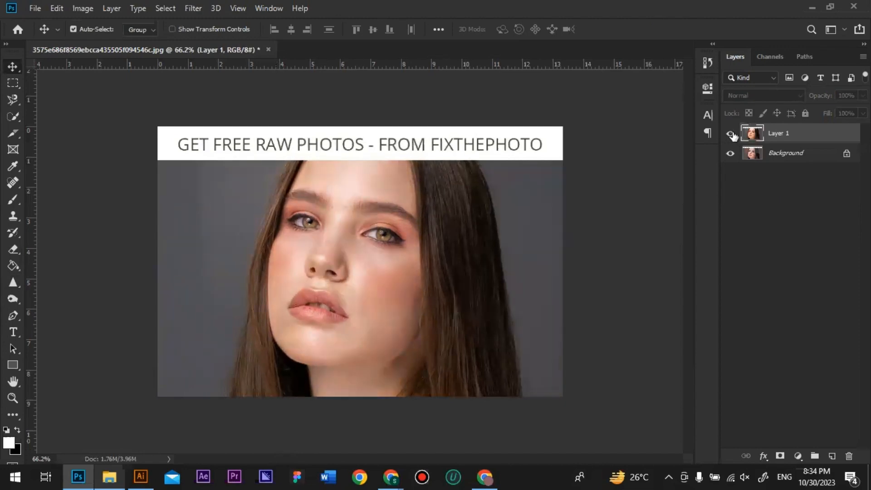
left_click(734, 134)
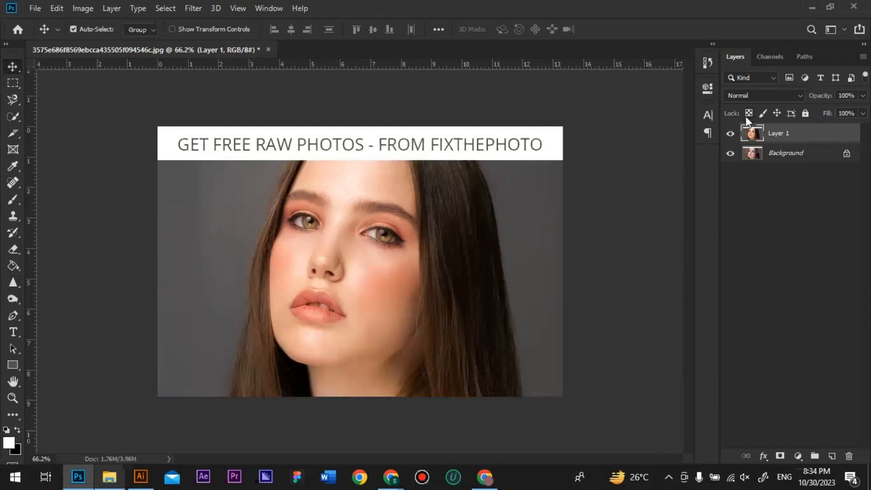
Step: Hide and show Layer 1 once more to compare the retouched portrait with the original
left_click(731, 135)
left_click(730, 134)
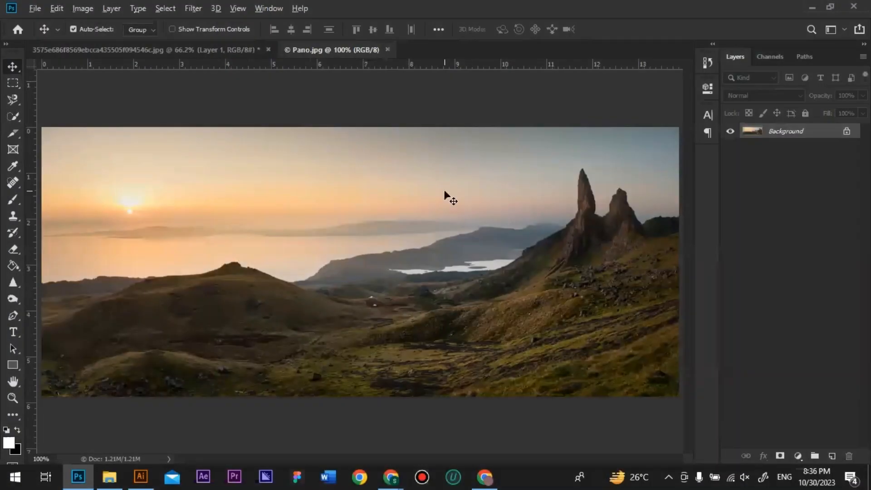
Step: Duplicate the Background layer of Pano.jpg and open the copy in the Camera Raw Filter
scroll(444, 191, "down", 1)
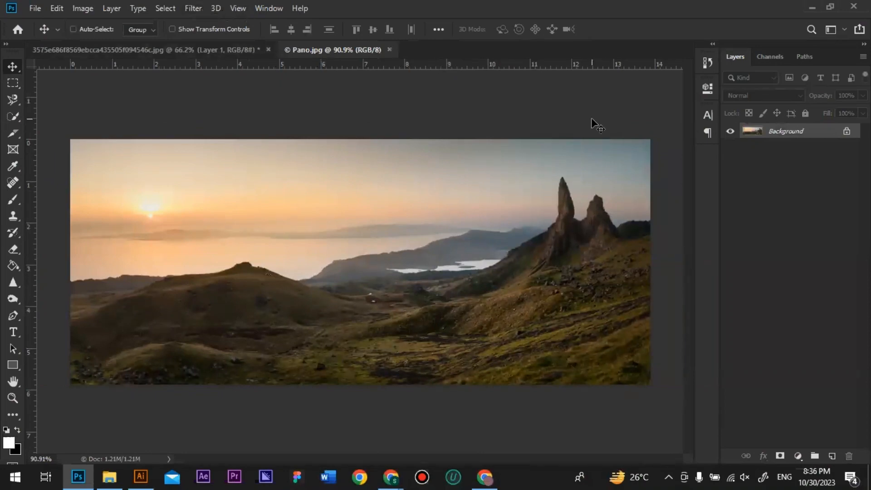
key("ctrl+j")
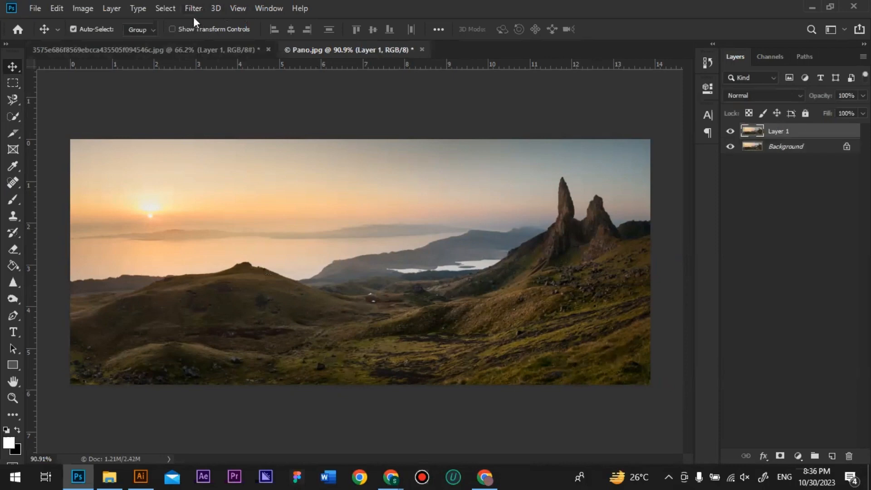
left_click(194, 9)
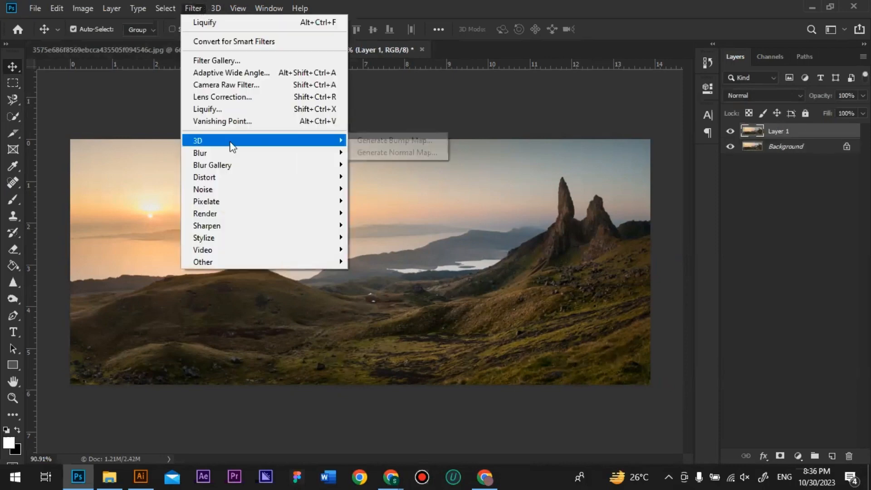
left_click(230, 86)
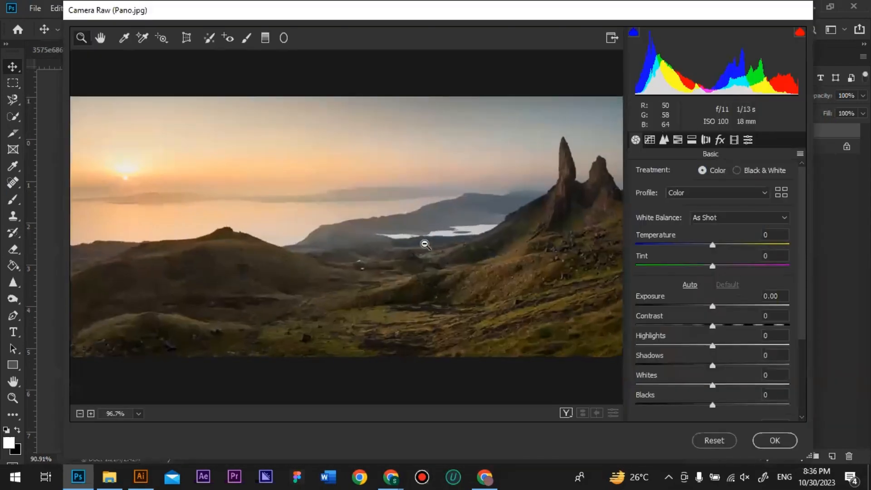
scroll(426, 244, "up", 2)
left_click_drag(376, 243, 444, 249)
scroll(445, 249, "down", 3)
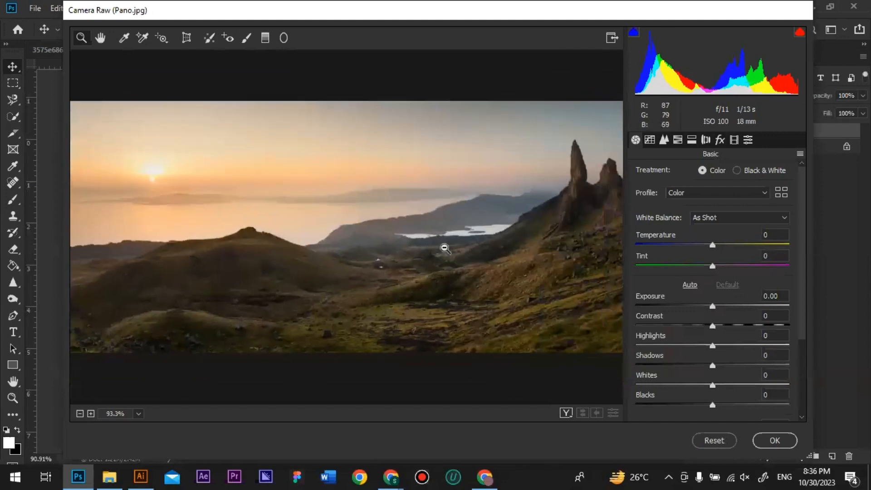
scroll(445, 249, "down", 1)
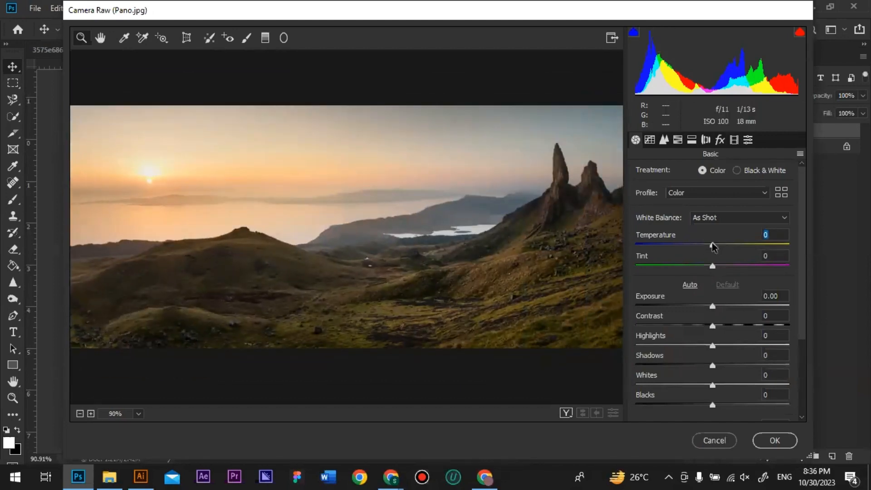
Step: Set the landscape's white balance to Temperature +13 and Tint -11, and raise Exposure to +0.50
left_click_drag(712, 247, 705, 266)
left_click(710, 245)
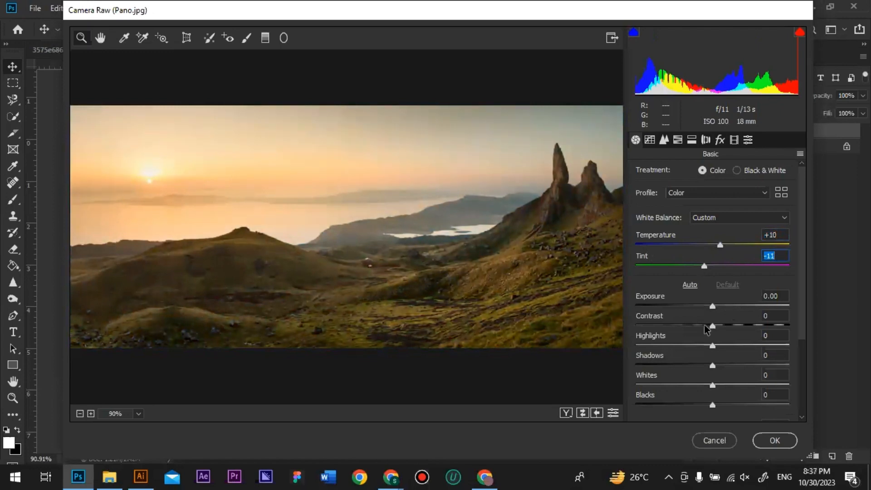
left_click(722, 246)
left_click_drag(722, 247, 727, 246)
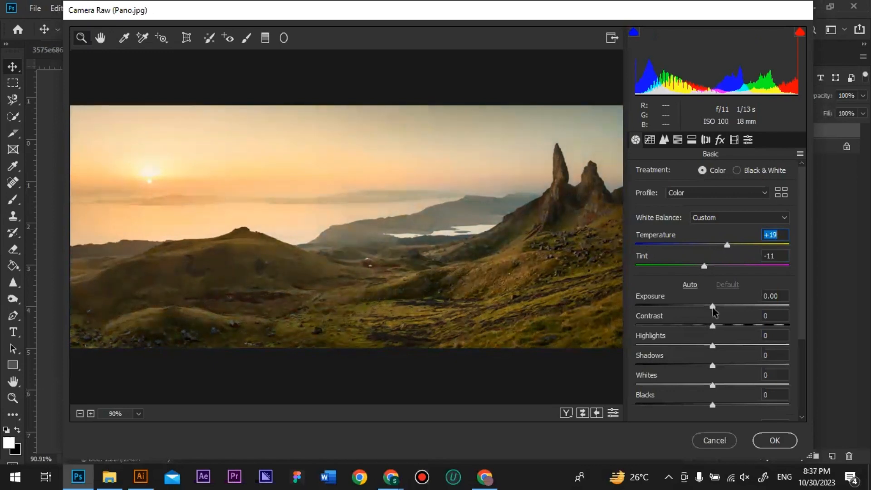
left_click_drag(713, 309, 723, 309)
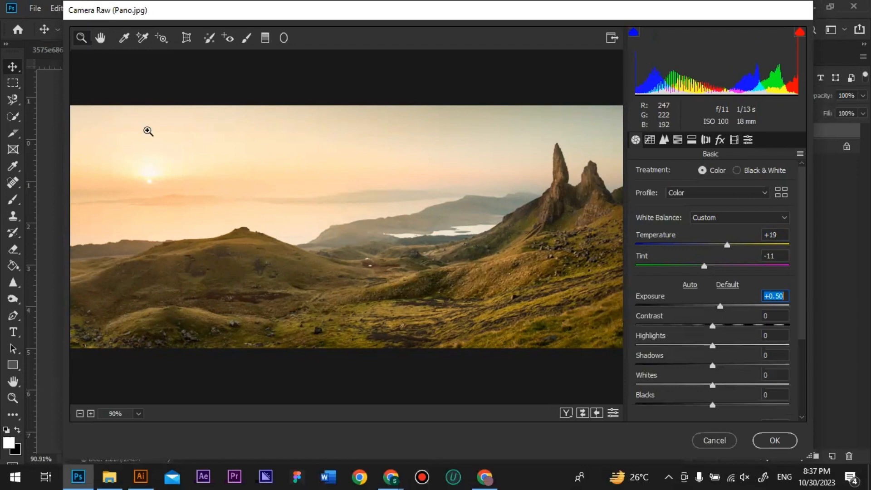
left_click(722, 244)
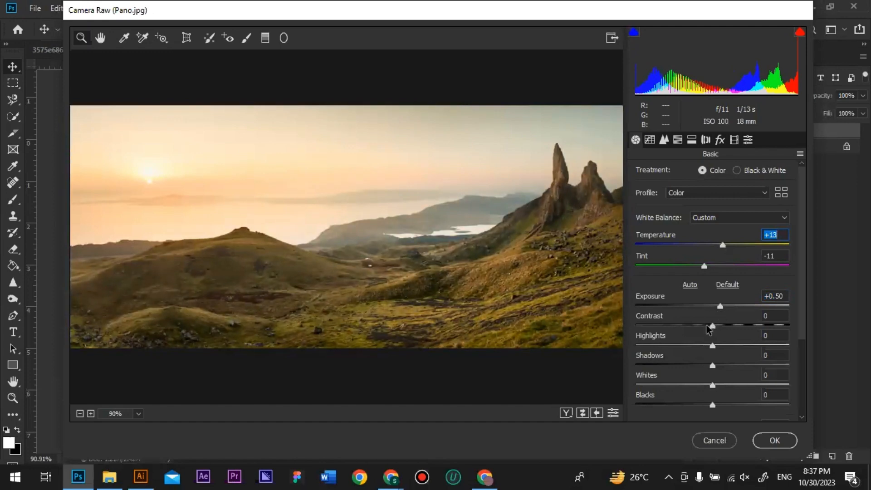
Step: Set Contrast to +28 and fine-tune Exposure to +0.55
left_click_drag(718, 305, 734, 325)
left_click(720, 325)
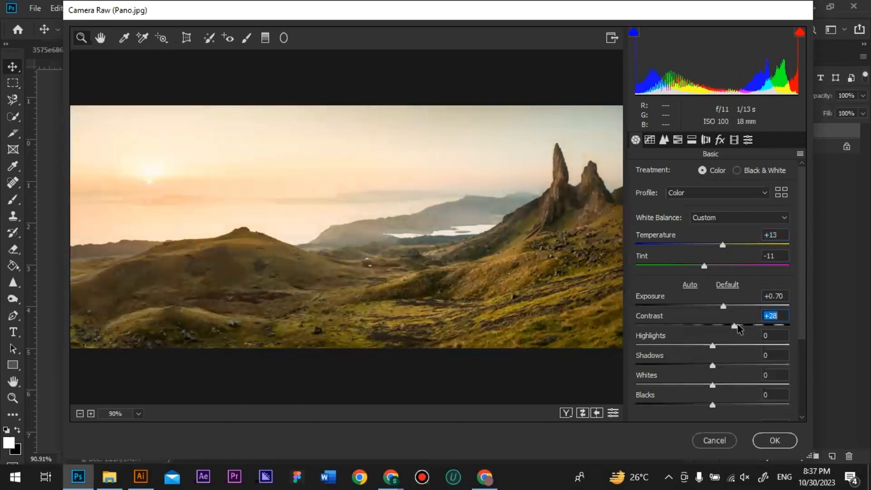
left_click(723, 307)
left_click_drag(720, 307, 723, 307)
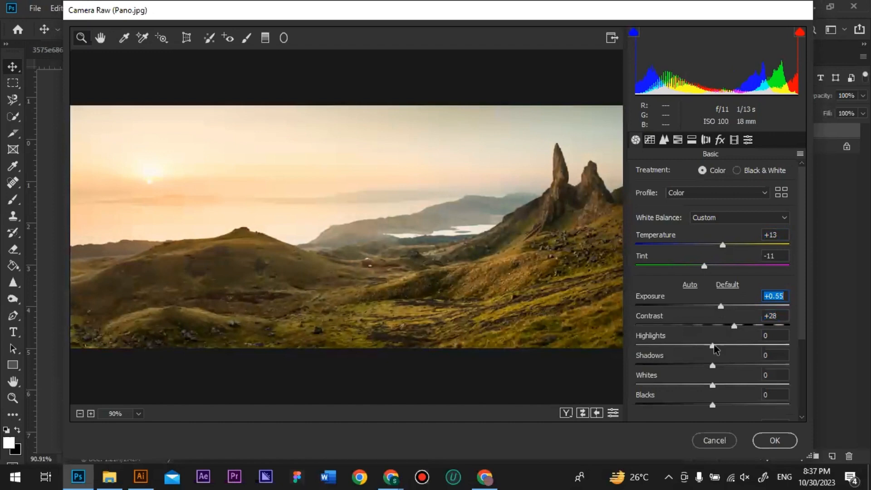
Step: Set Highlights to +17, Shadows to -7 and Blacks to -25
scroll(713, 321, "down", 1)
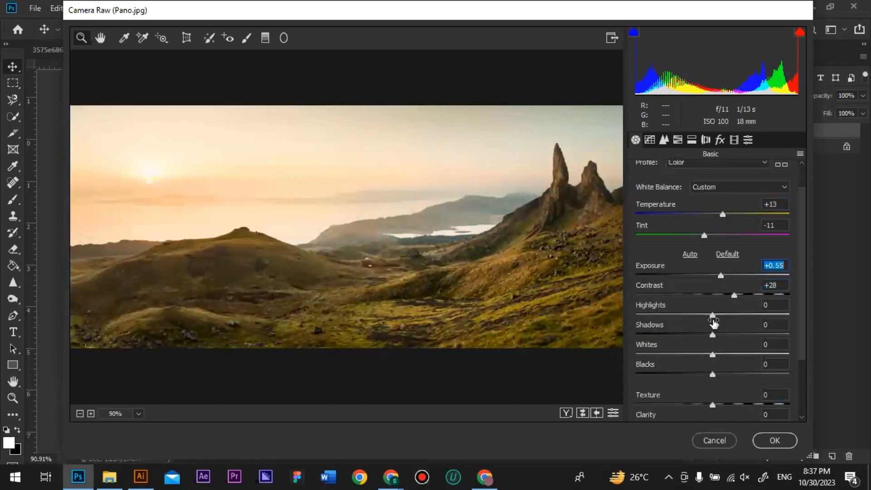
left_click_drag(713, 317, 719, 317)
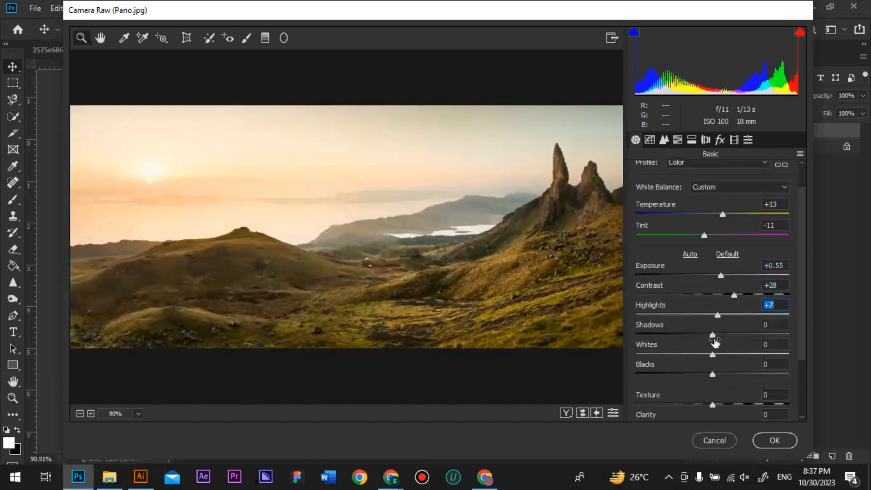
left_click_drag(713, 374, 694, 376)
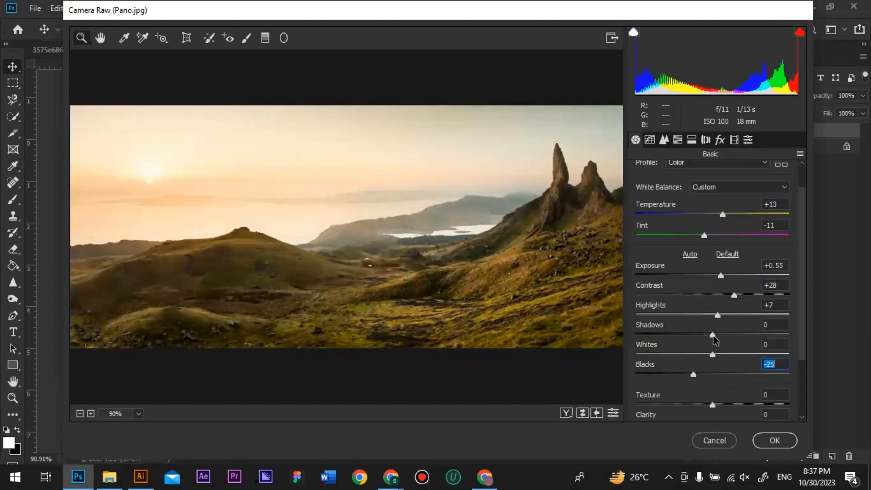
left_click_drag(712, 335, 725, 318)
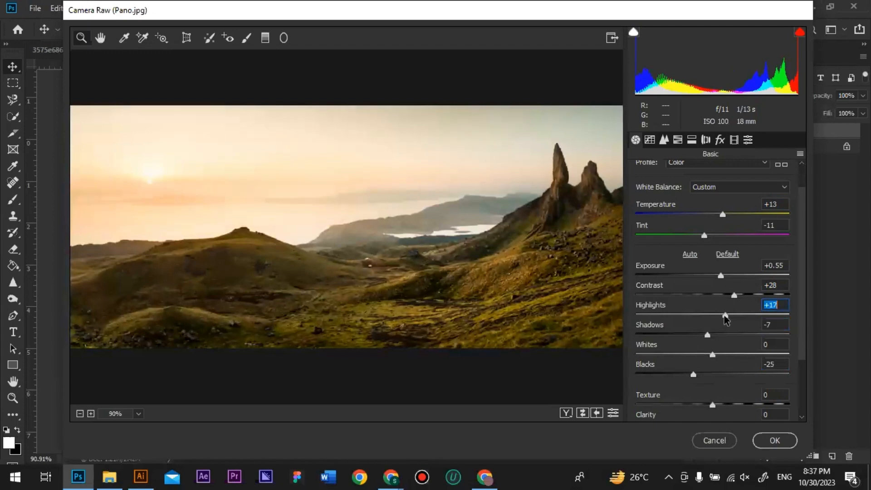
Step: Lower Whites to -100, then reduce Exposure to +0.40 and Temperature to +3
left_click(715, 355)
left_click_drag(714, 355, 636, 310)
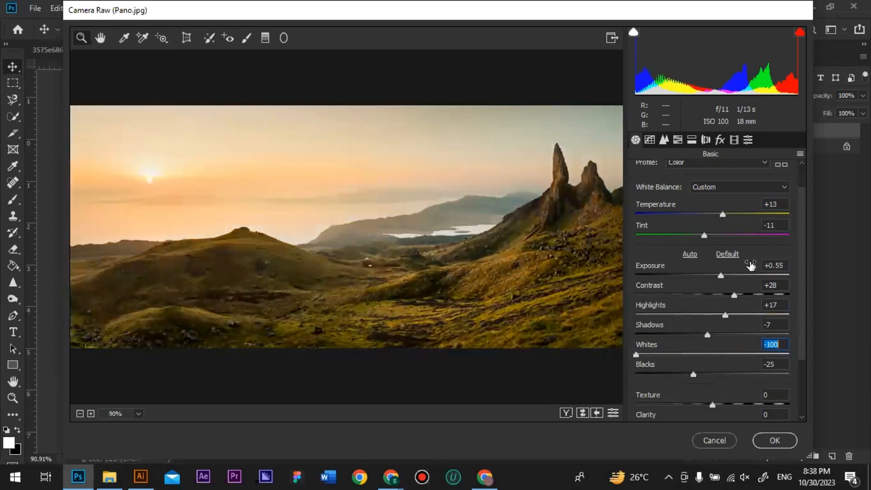
left_click_drag(719, 279, 718, 279)
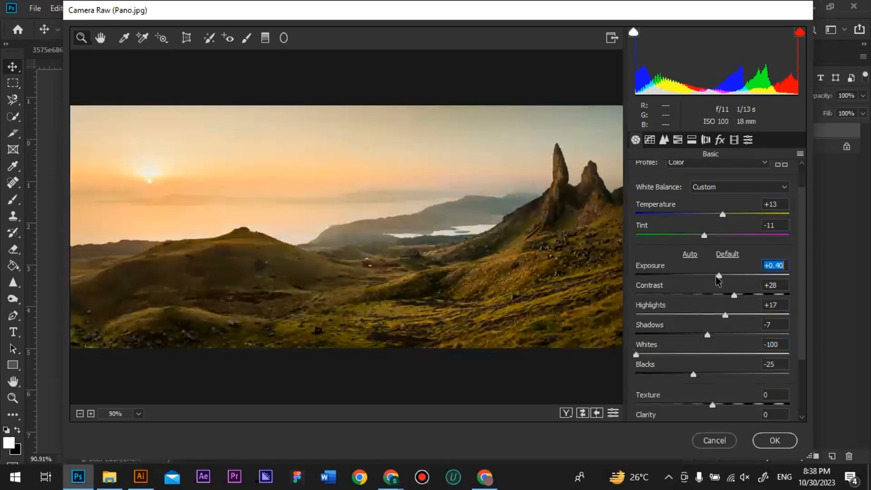
left_click_drag(718, 217, 715, 217)
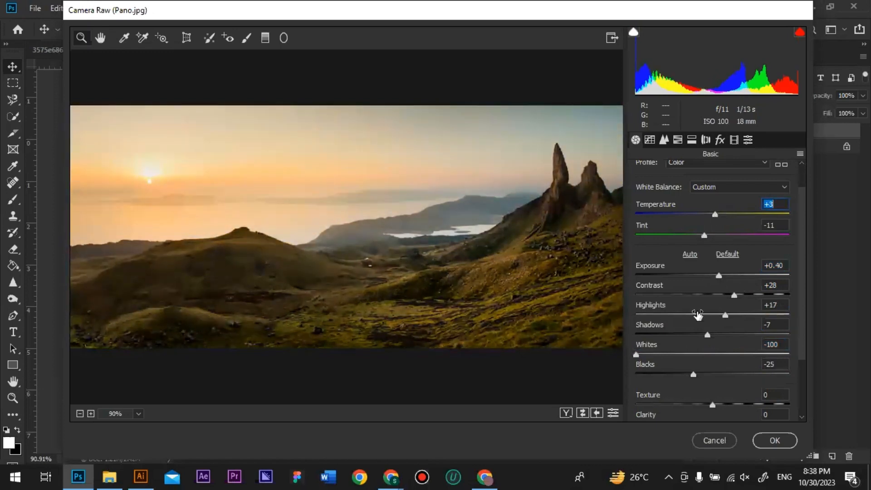
Step: Swap repeatedly between the before and after settings to compare the landscape adjustments, ending on the adjusted version
left_click(582, 413)
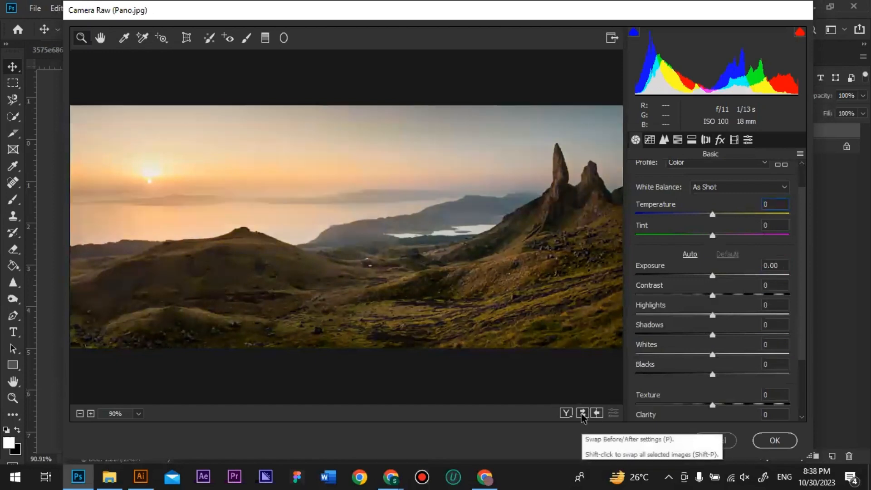
left_click(583, 413)
left_click(582, 413)
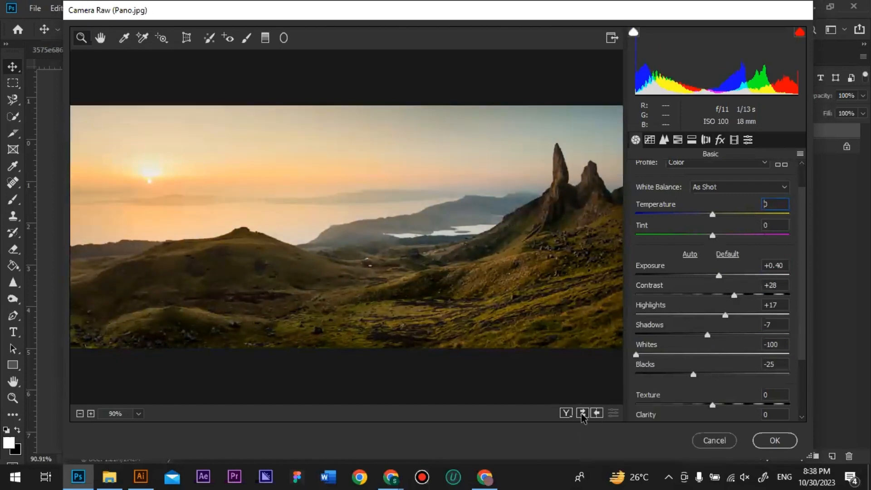
left_click(582, 413)
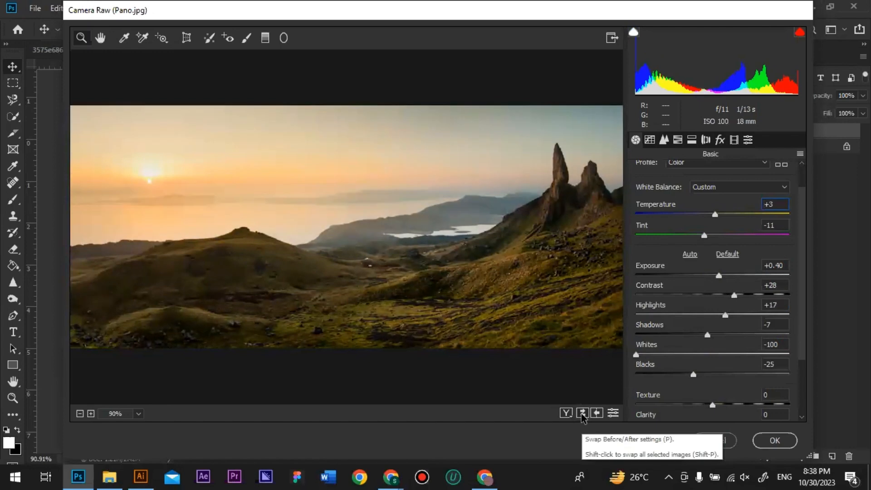
left_click(582, 413)
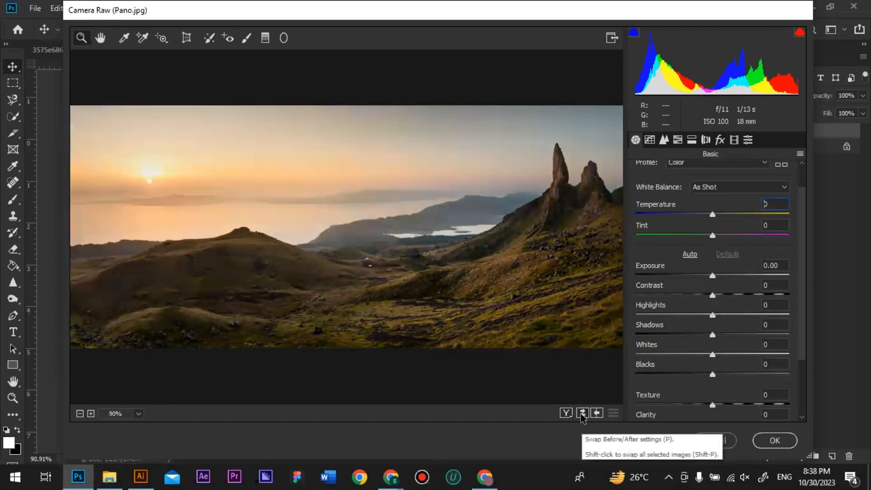
left_click(583, 413)
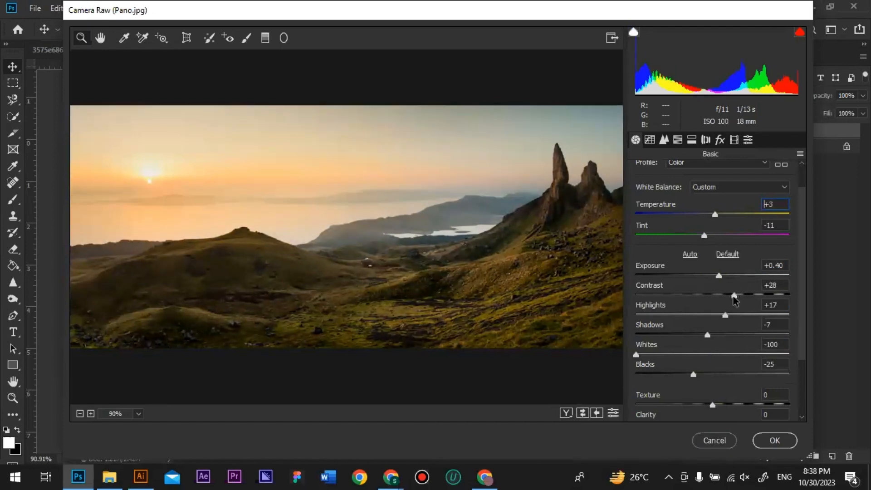
Step: Rebalance the landscape's tones with Contrast +29, Whites -67 and Exposure +0.75
left_click_drag(734, 299, 725, 300)
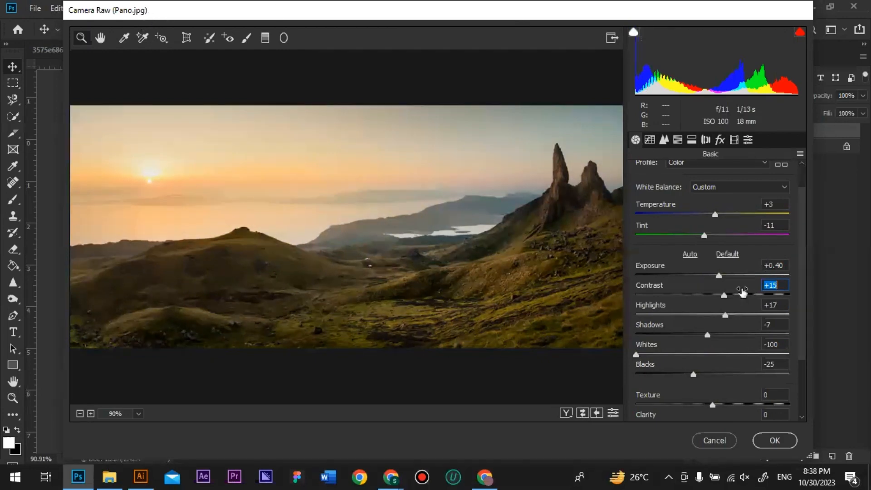
left_click_drag(637, 354, 662, 355)
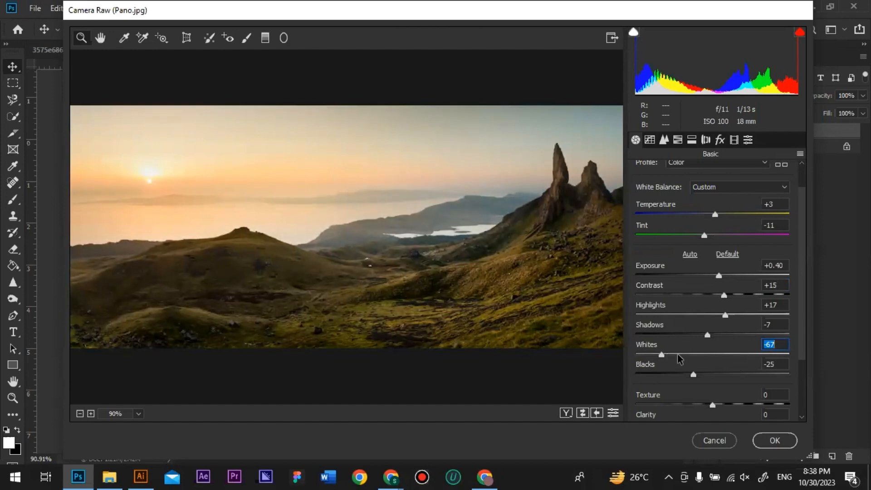
left_click_drag(663, 355, 653, 355)
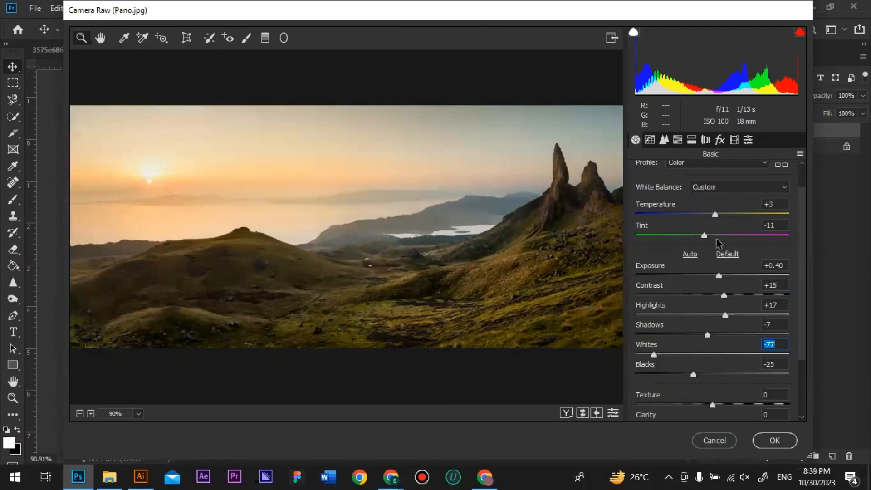
left_click_drag(724, 295, 731, 295)
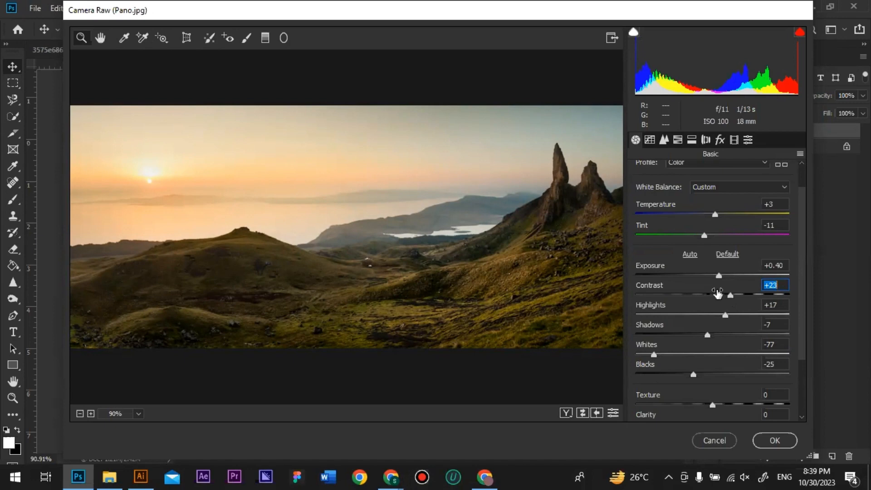
scroll(734, 317, "down", 1)
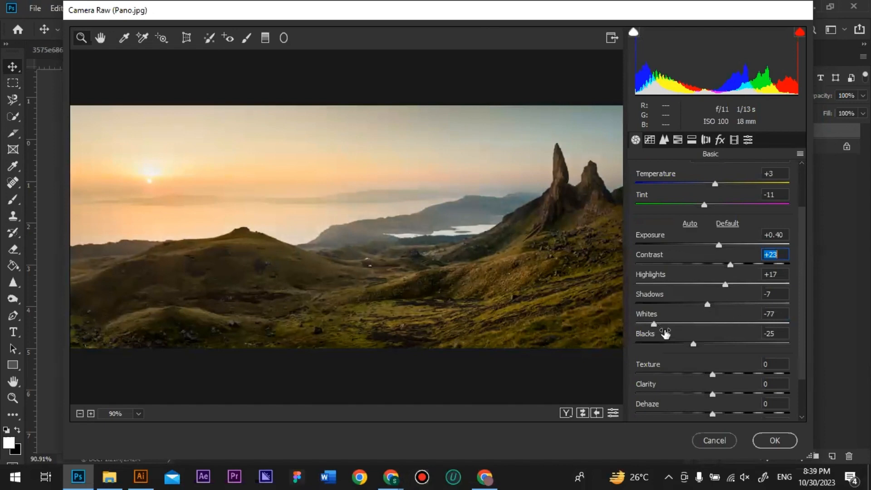
left_click_drag(654, 324, 662, 324)
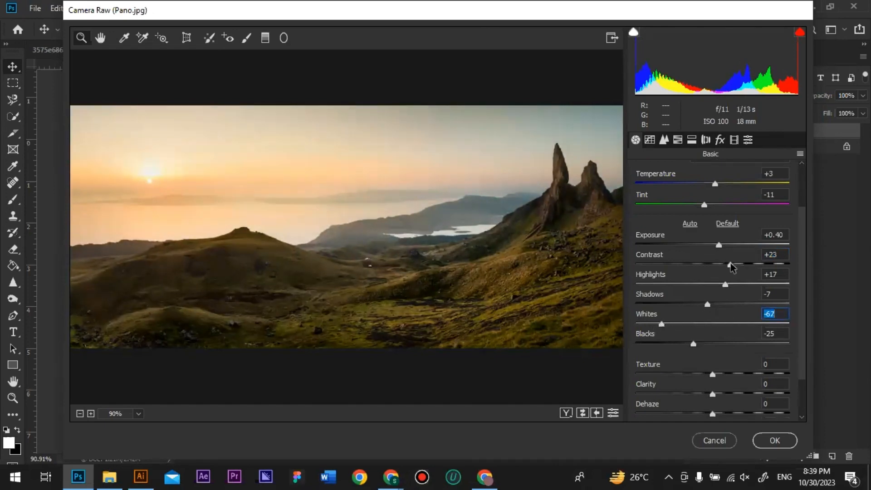
left_click_drag(730, 264, 727, 248)
Step: Set Texture to +20 while checking the grassy, rocky hillside in close-up
scroll(726, 248, "down", 2)
key("alt")
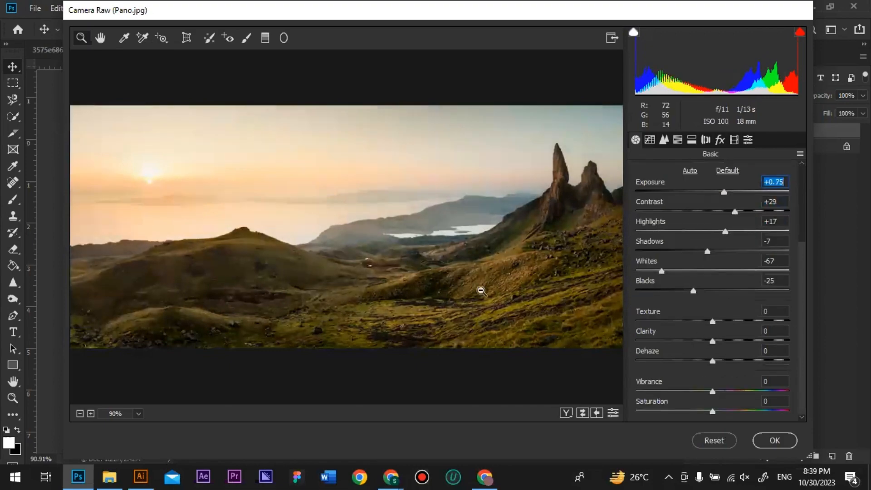
scroll(511, 304, "up", 5)
left_click_drag(492, 309, 451, 227)
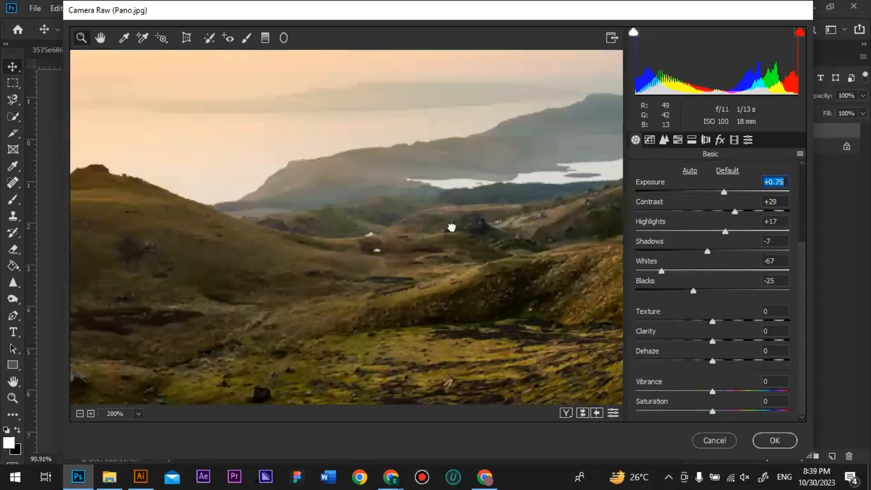
left_click_drag(478, 287, 208, 195)
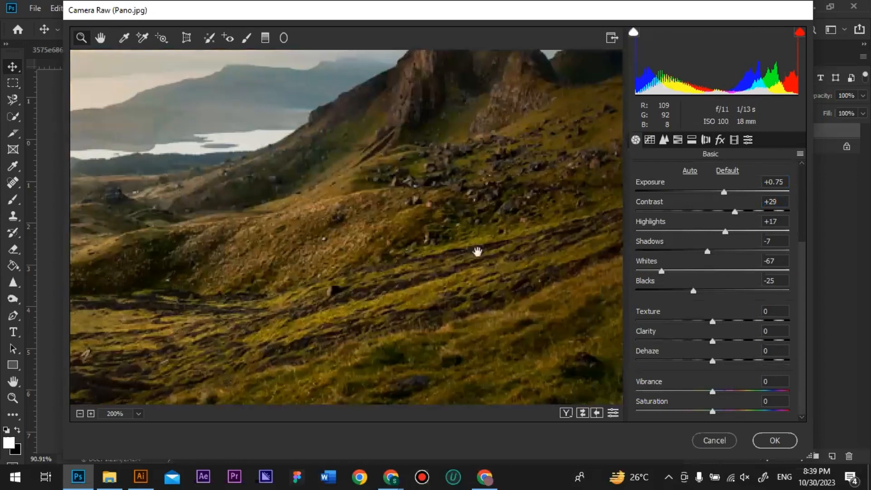
mouse_move(712, 321)
left_mouse_down()
mouse_move(735, 323)
mouse_move(727, 322)
left_mouse_up()
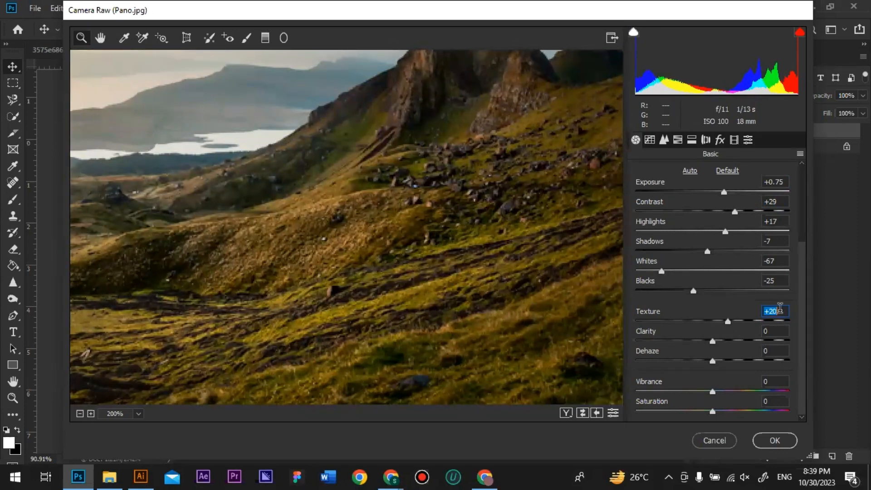
Step: Reset Texture to 0, raise it to +34, and compare the before and after settings on the hillside
type("0")
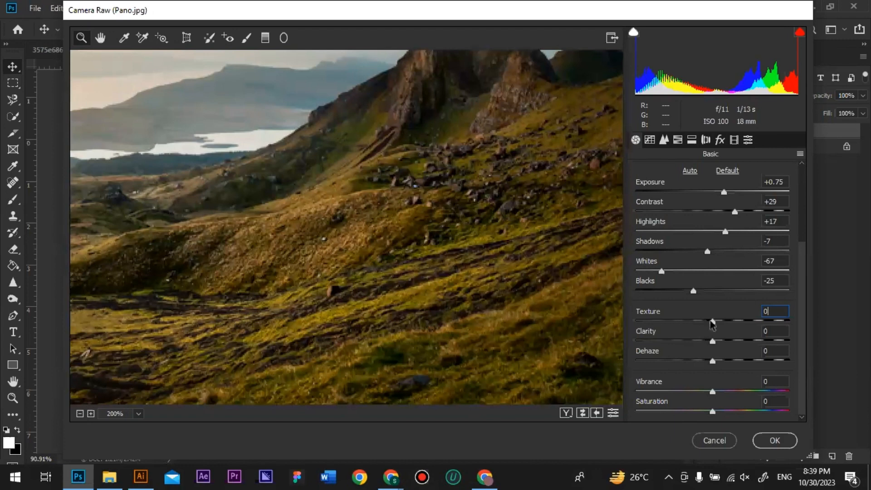
left_click_drag(713, 323, 738, 322)
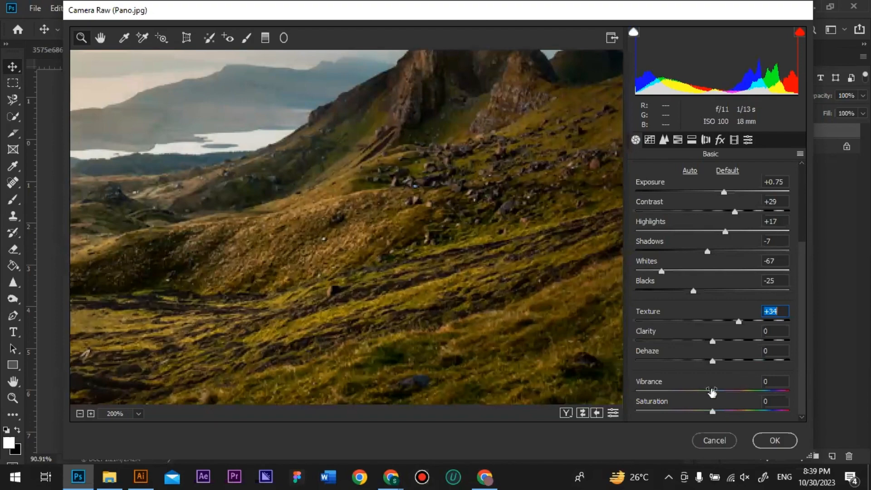
left_click(584, 416)
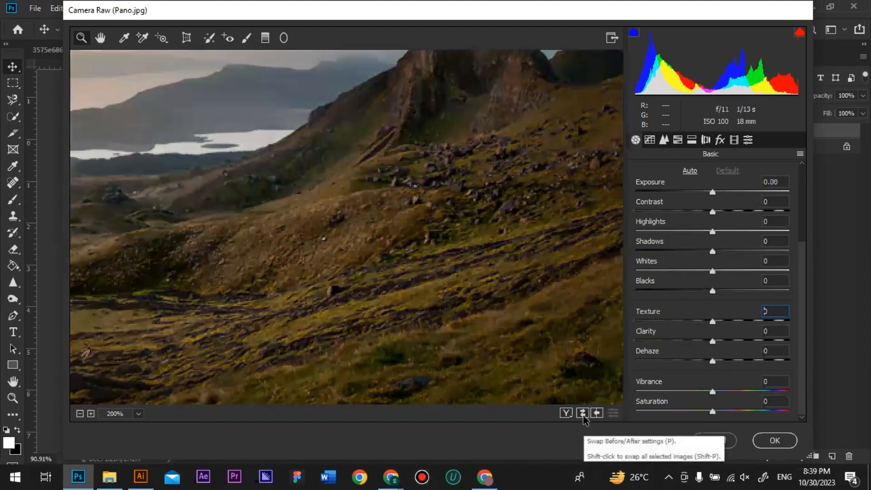
left_click(584, 417)
left_click(583, 416)
key("p")
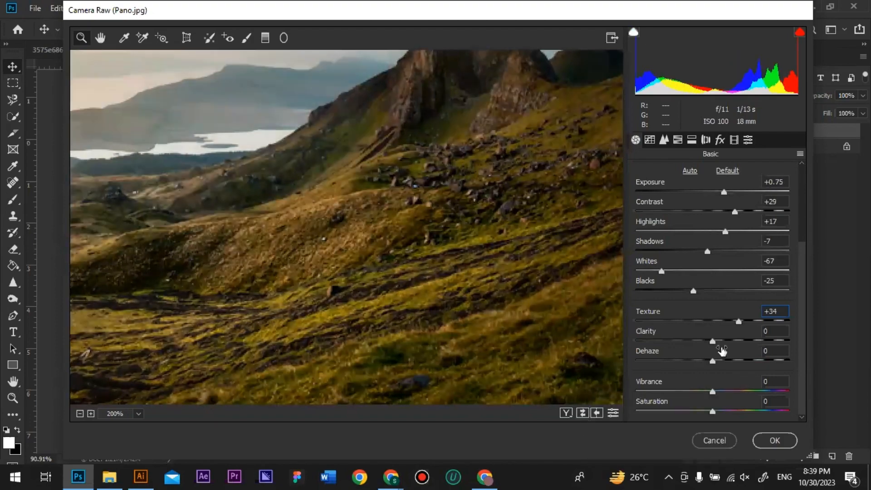
Step: Try Clarity at +10 and, viewing the whole landscape, soften the detail to Texture +23 and Clarity +2
left_click_drag(713, 344, 721, 343)
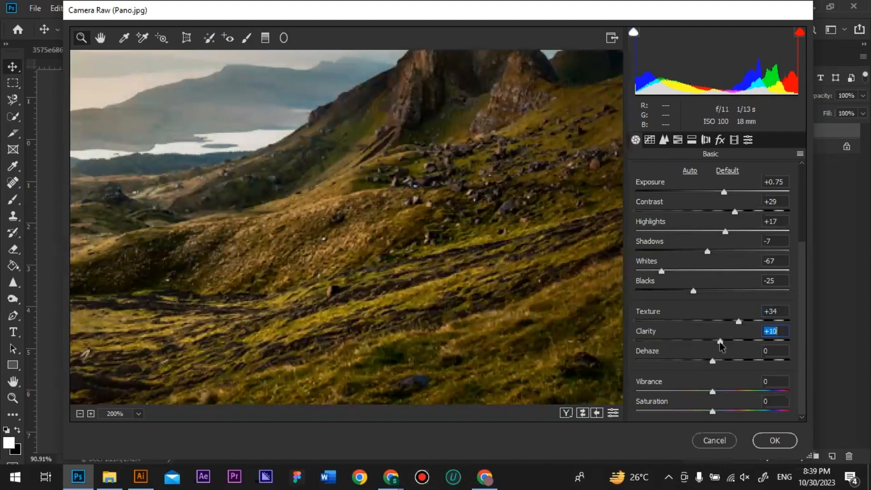
scroll(410, 209, "down", 6)
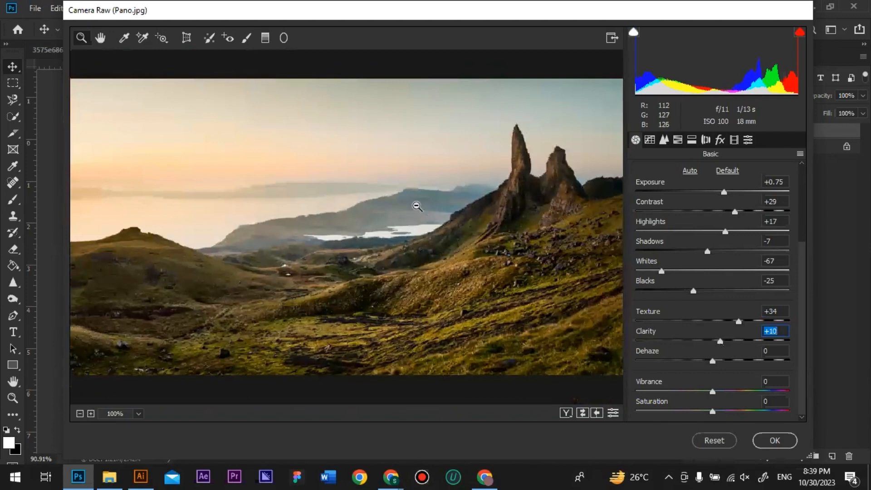
scroll(413, 208, "down", 3)
scroll(417, 207, "down", 1)
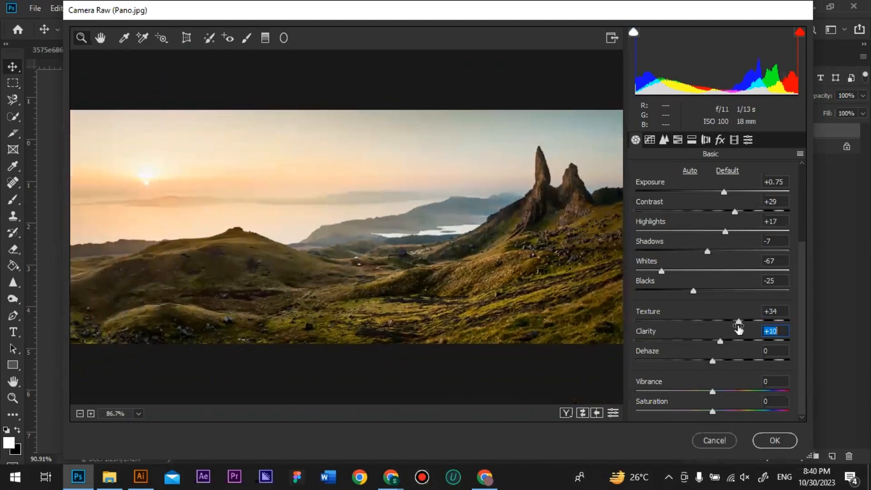
left_click(738, 321)
left_click_drag(739, 322, 715, 341)
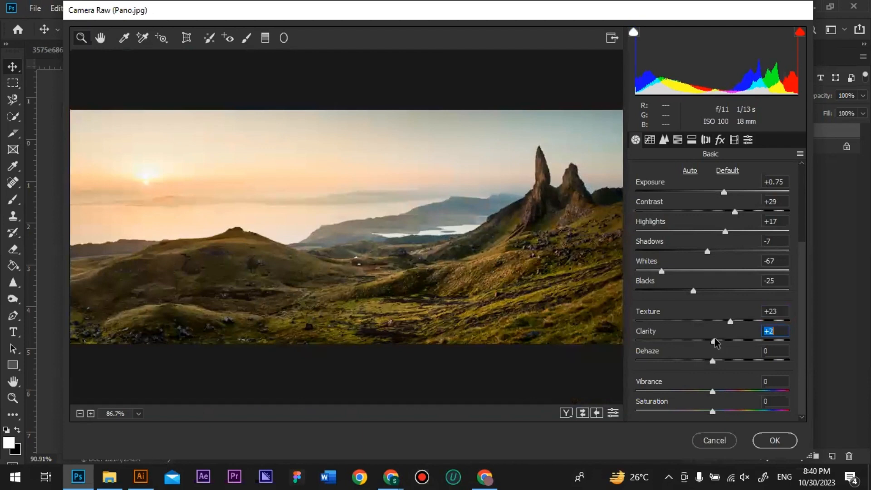
Step: Set Vibrance to +18 and Saturation to +8, and compare the landscape with its before settings
mouse_move(713, 410)
left_mouse_down()
mouse_move(727, 414)
mouse_move(720, 394)
mouse_move(684, 396)
mouse_move(729, 396)
mouse_move(728, 411)
mouse_move(746, 413)
mouse_move(706, 411)
mouse_move(738, 404)
mouse_move(680, 410)
mouse_move(725, 411)
mouse_move(718, 390)
mouse_move(726, 391)
mouse_move(720, 410)
left_mouse_up()
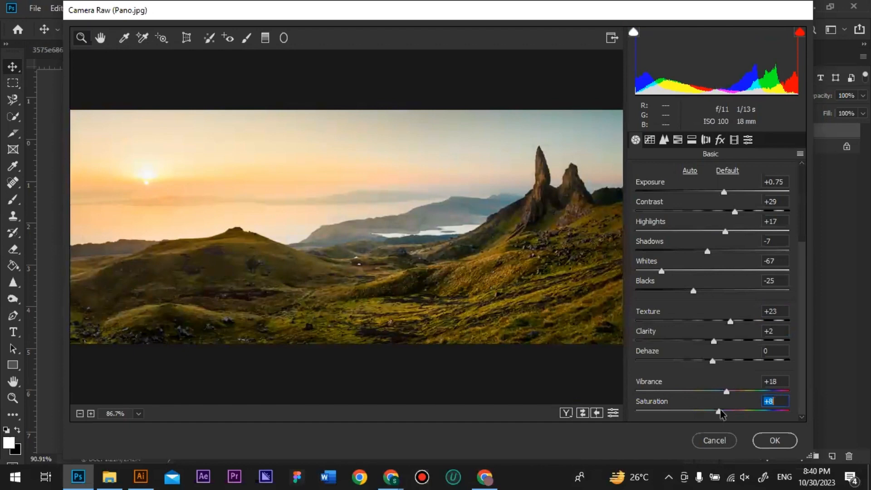
left_click(581, 412)
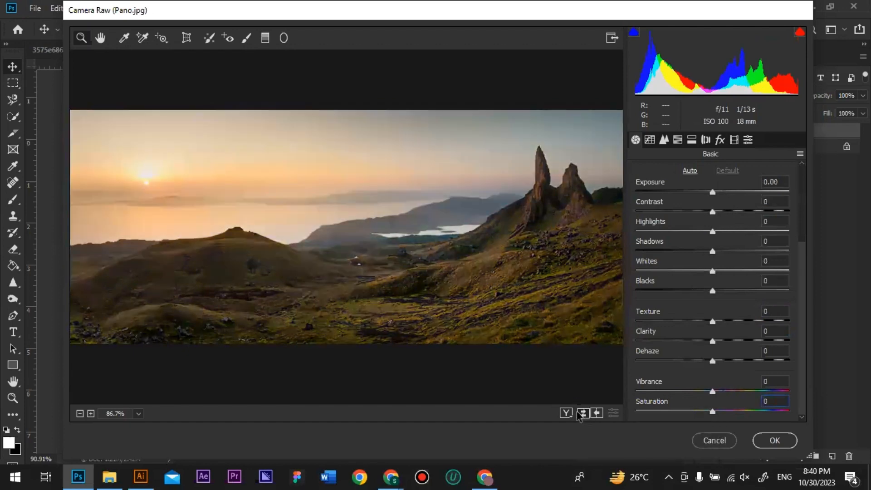
left_click(577, 411)
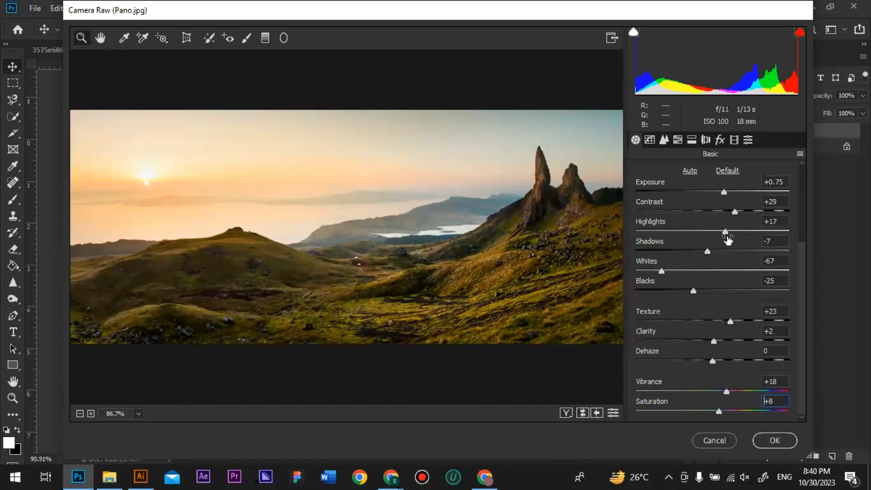
Step: Lower Highlights to -10, swap to the before settings, and apply the Camera Raw Filter
left_click(721, 235)
left_click_drag(719, 233, 707, 237)
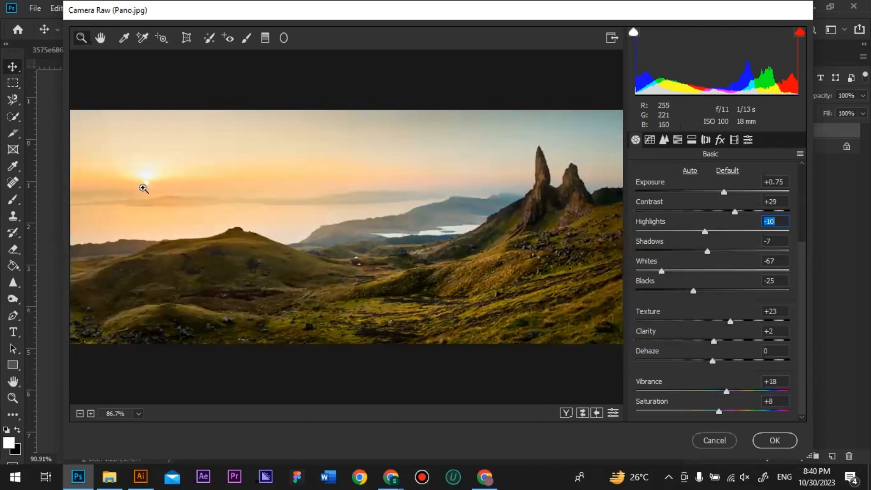
left_click(583, 413)
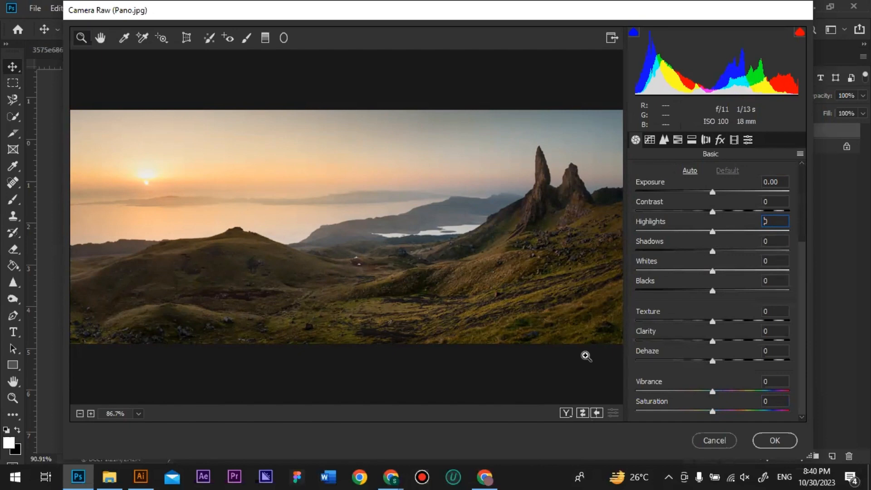
left_click(775, 440)
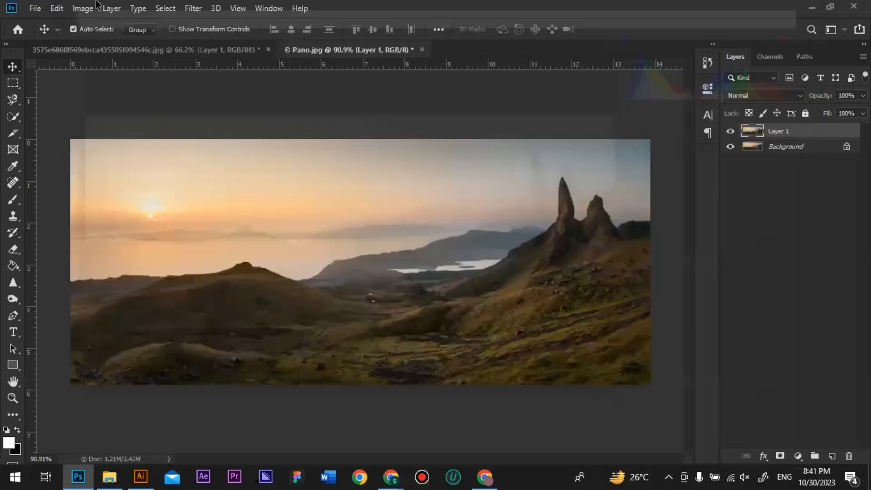
Step: Reopen the Camera Raw Filter on Layer 1, set Exposure to +1.05, and apply it
left_click(192, 7)
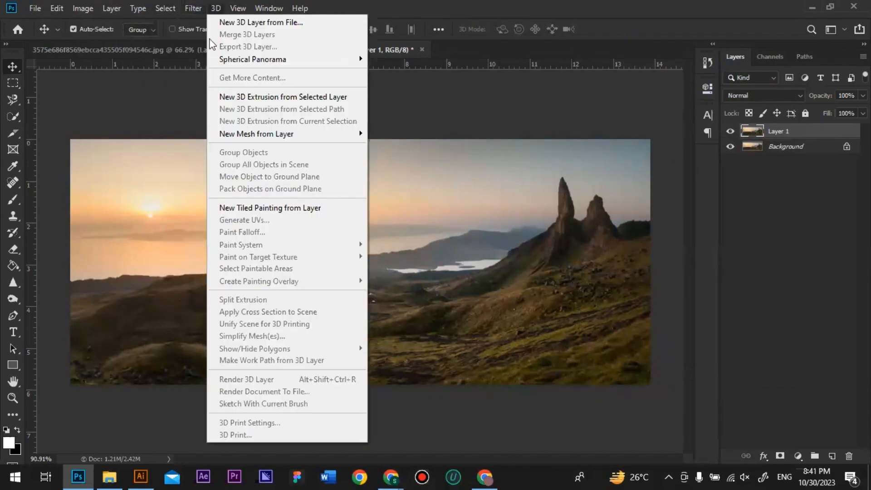
left_click(197, 7)
left_click(197, 8)
left_click(209, 86)
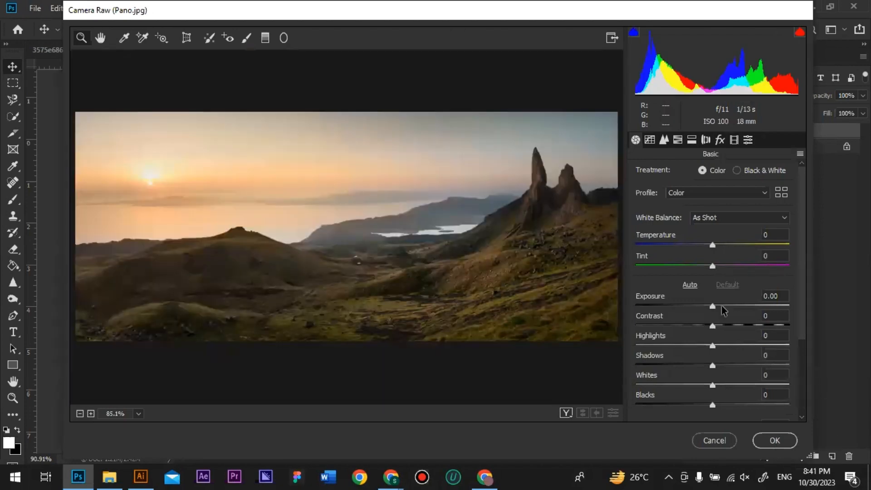
left_click_drag(712, 306, 727, 306)
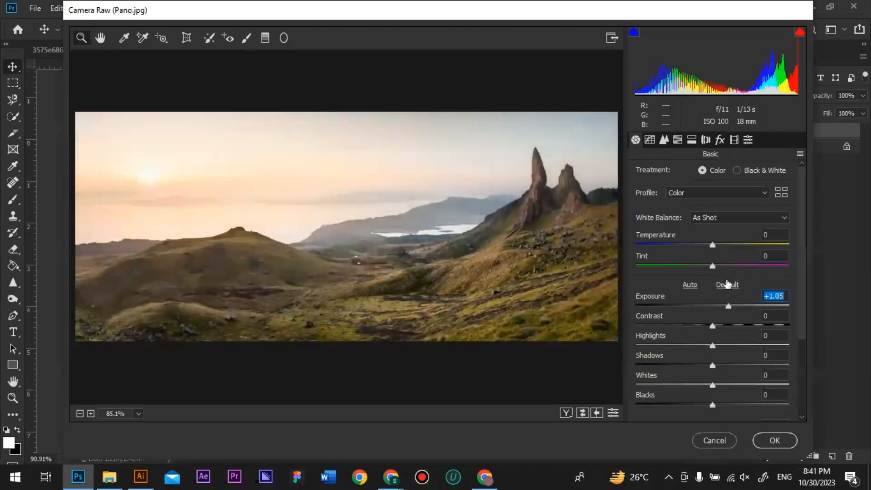
scroll(728, 281, "down", 4)
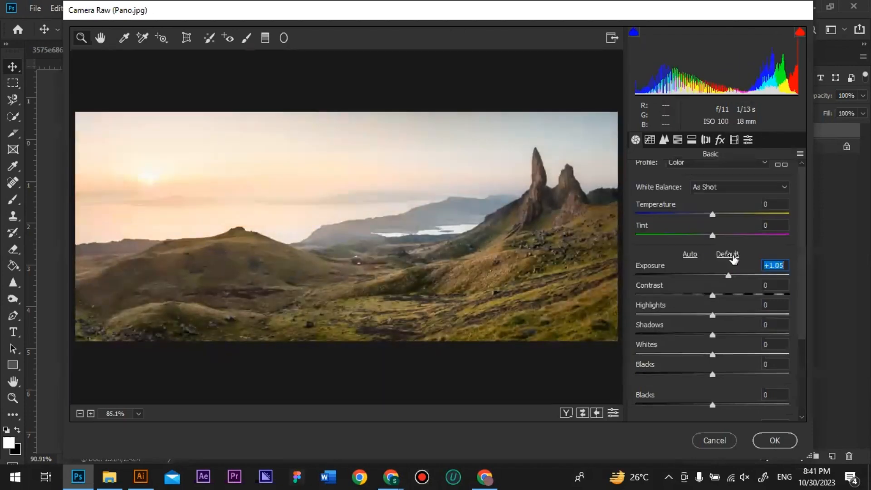
left_click(774, 440)
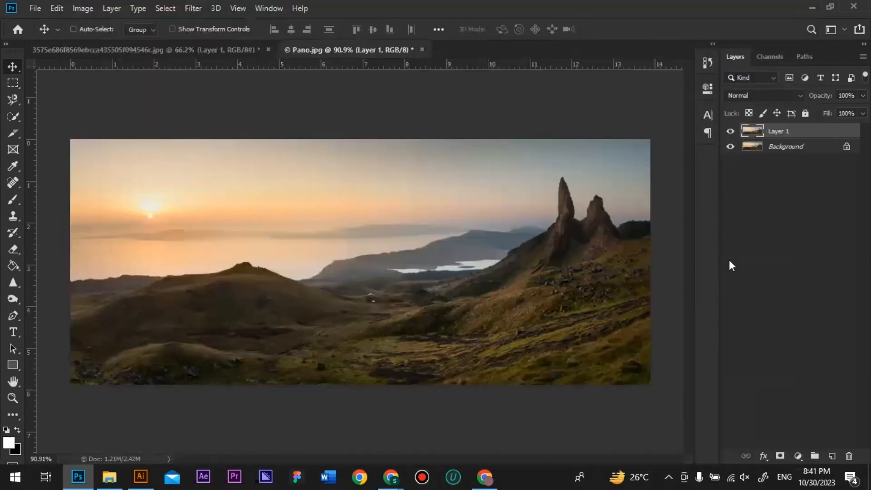
Step: Hide and show Layer 1 to compare it with the Background, and reopen the Camera Raw Filter
left_click(730, 131)
left_click(731, 132)
left_click(202, 3)
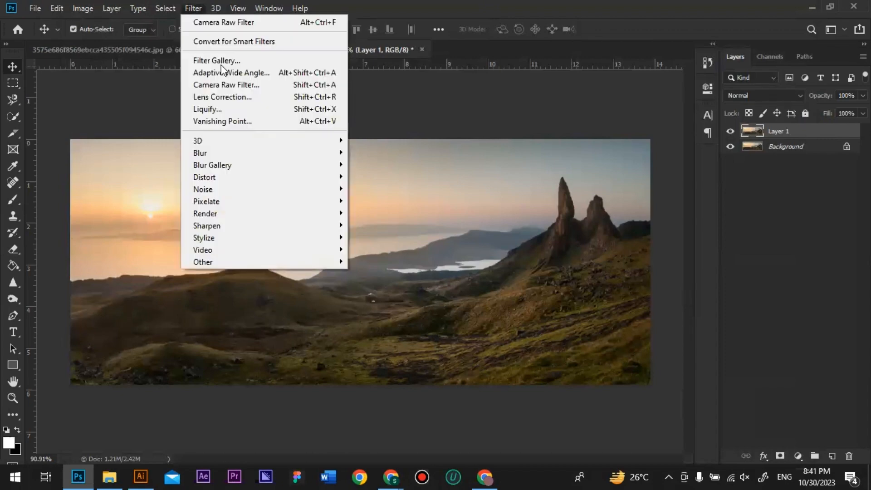
left_click(230, 86)
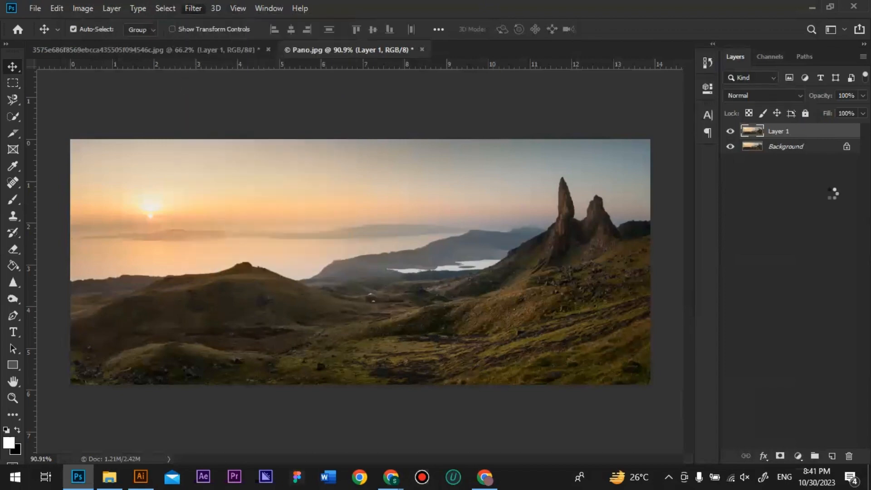